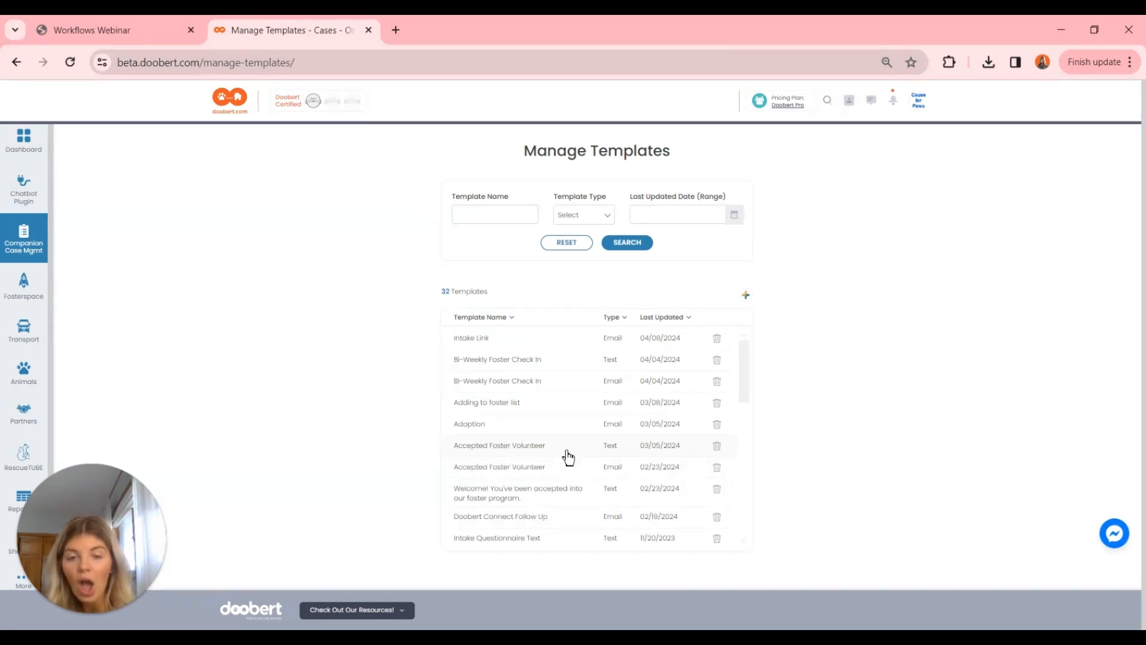
Open the Accepted Foster Volunteer text template and save it without editing its content
left_click(568, 457)
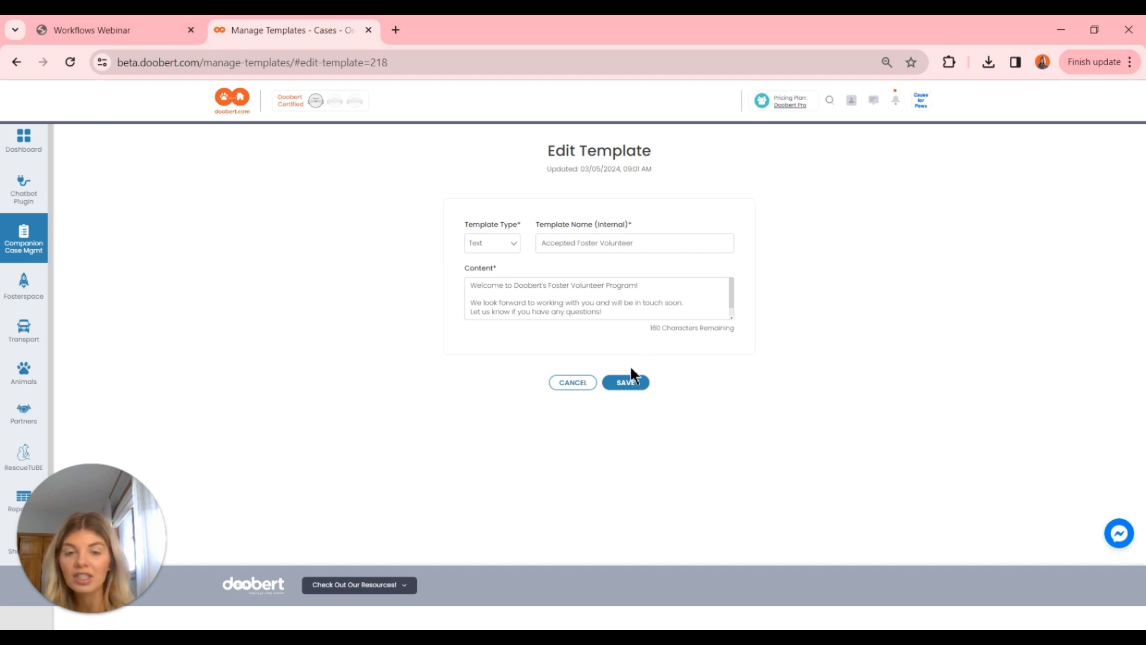
left_click(628, 386)
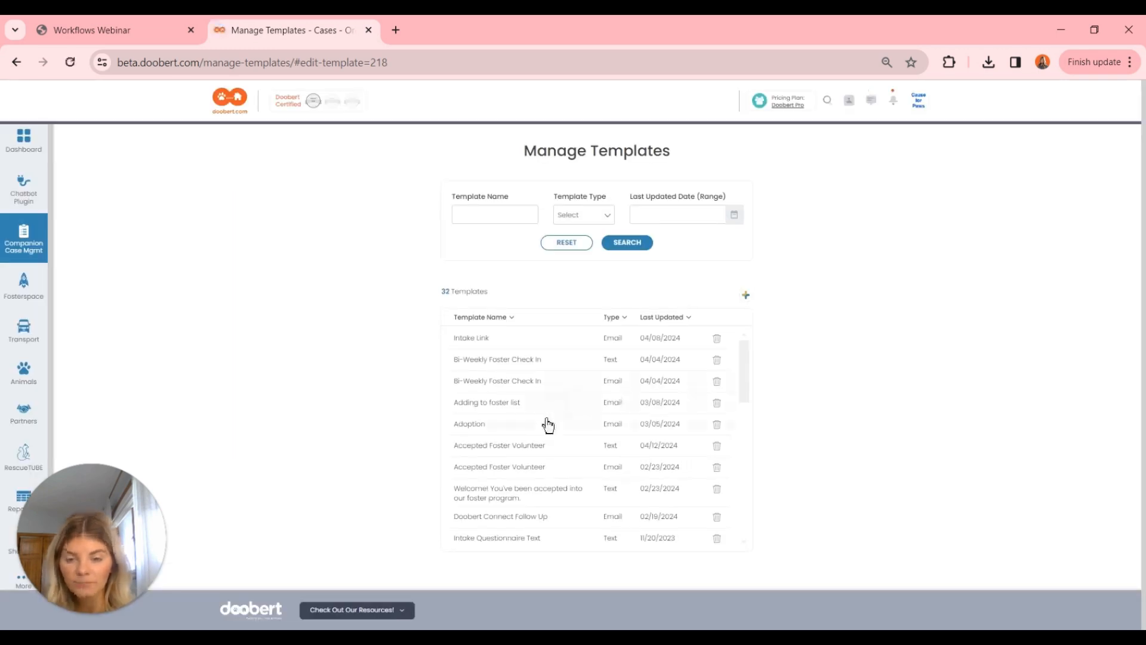
Open the Accepted Foster Volunteer email template, check its content and file attachment option, and save it without adding a file
left_click(549, 473)
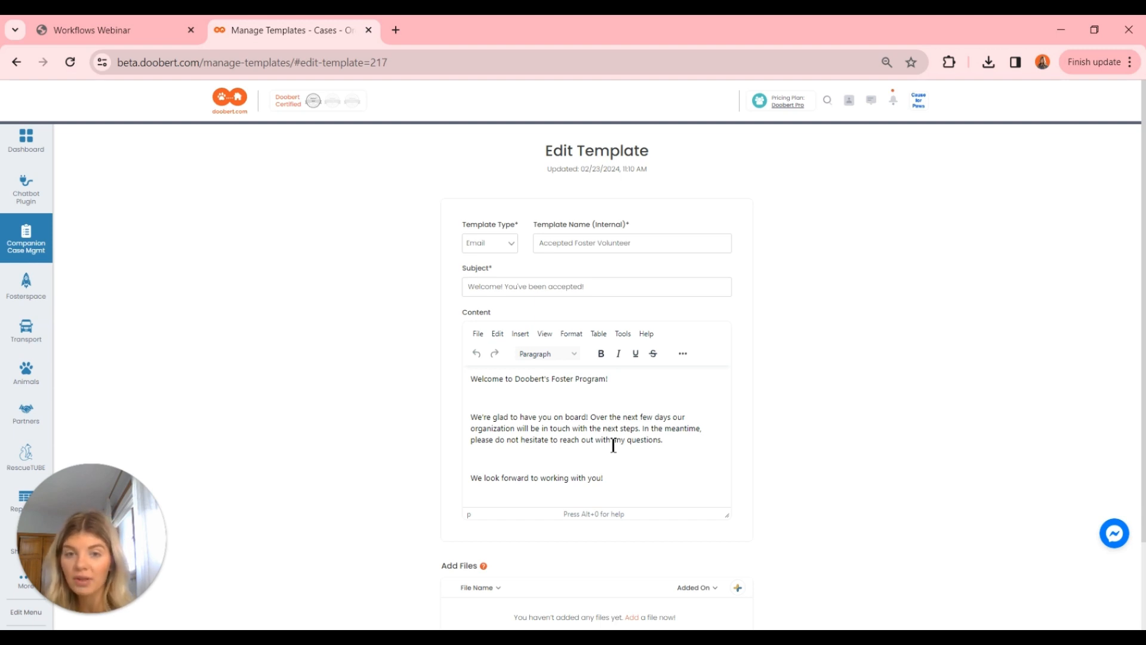
scroll(583, 295, "down", 1)
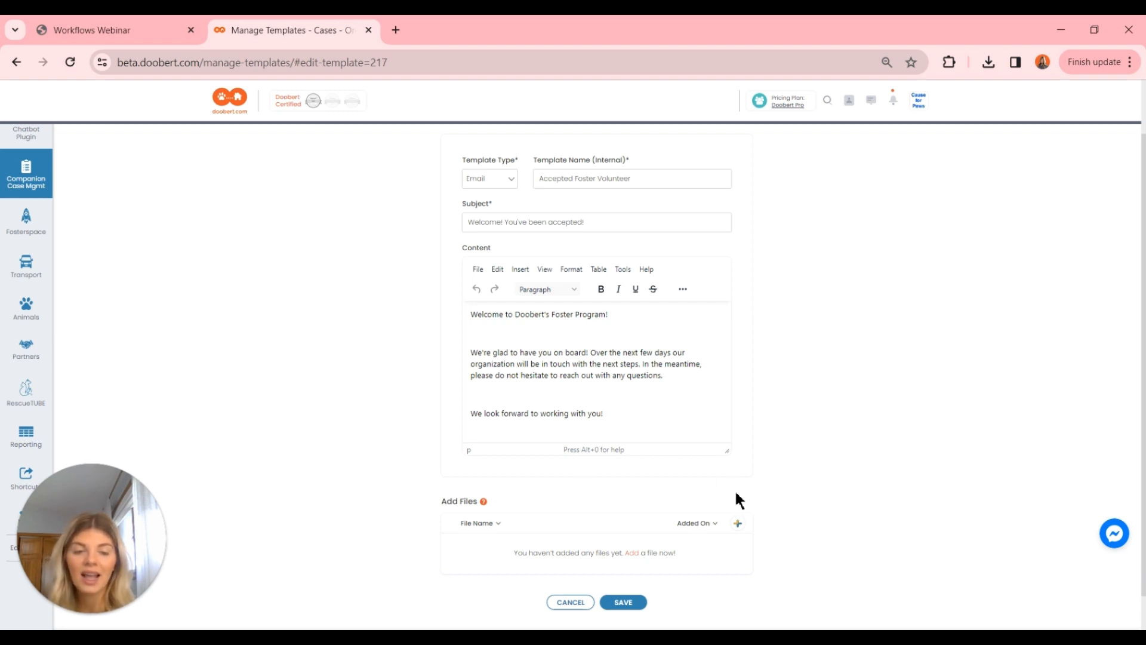
left_click(738, 523)
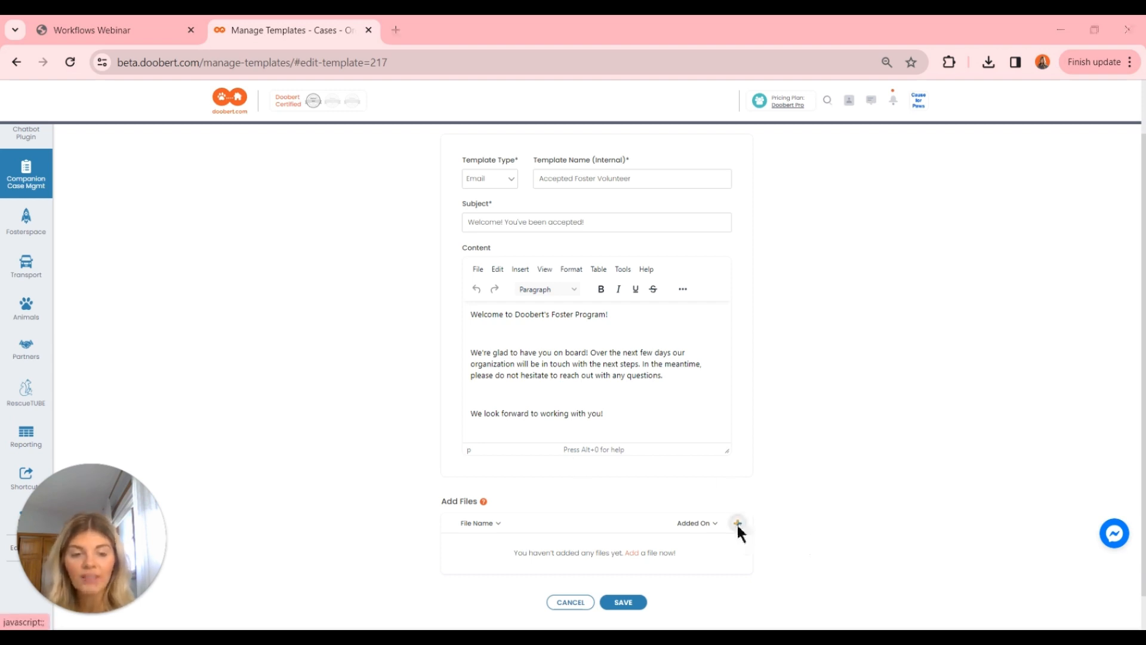
left_click(545, 347)
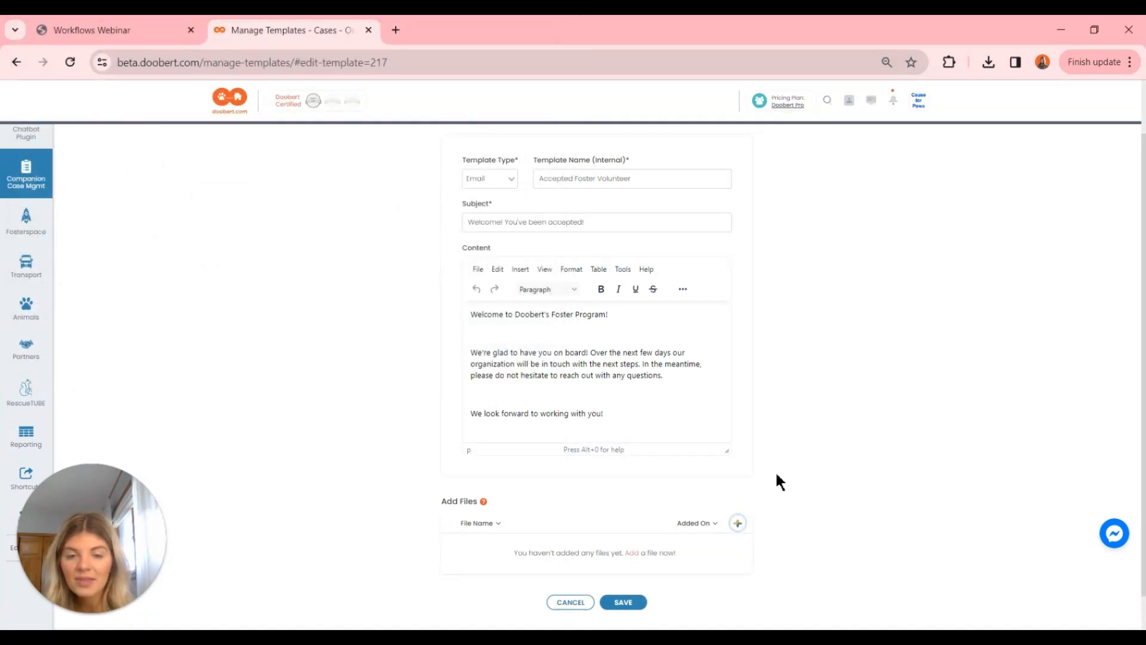
scroll(776, 475, "up", 1)
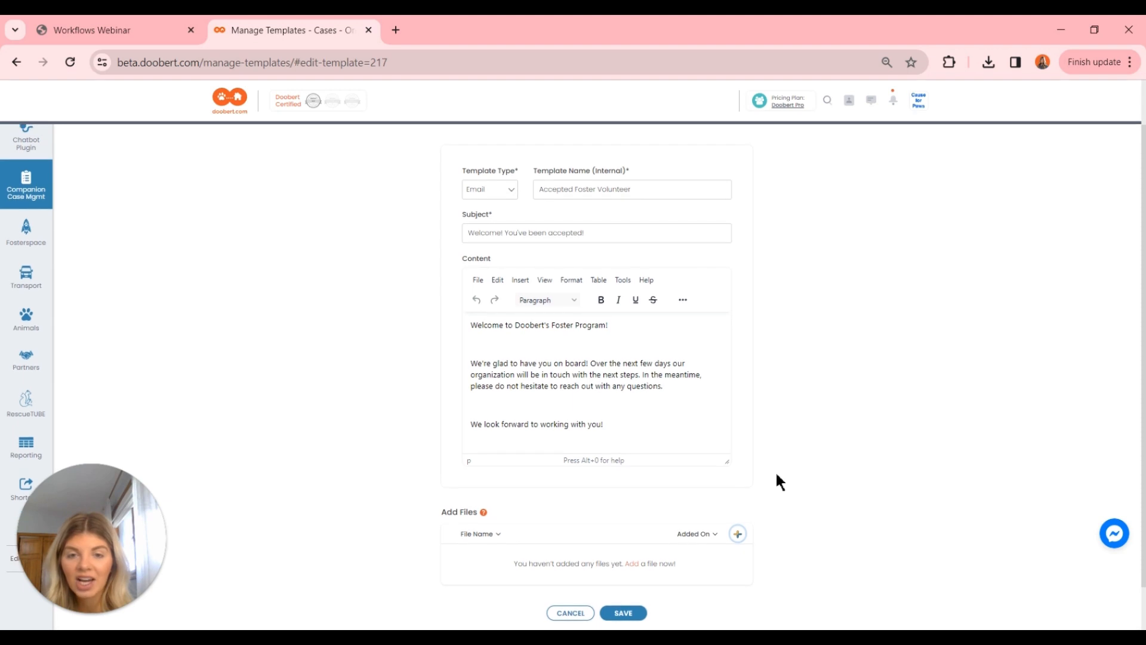
scroll(776, 474, "down", 1)
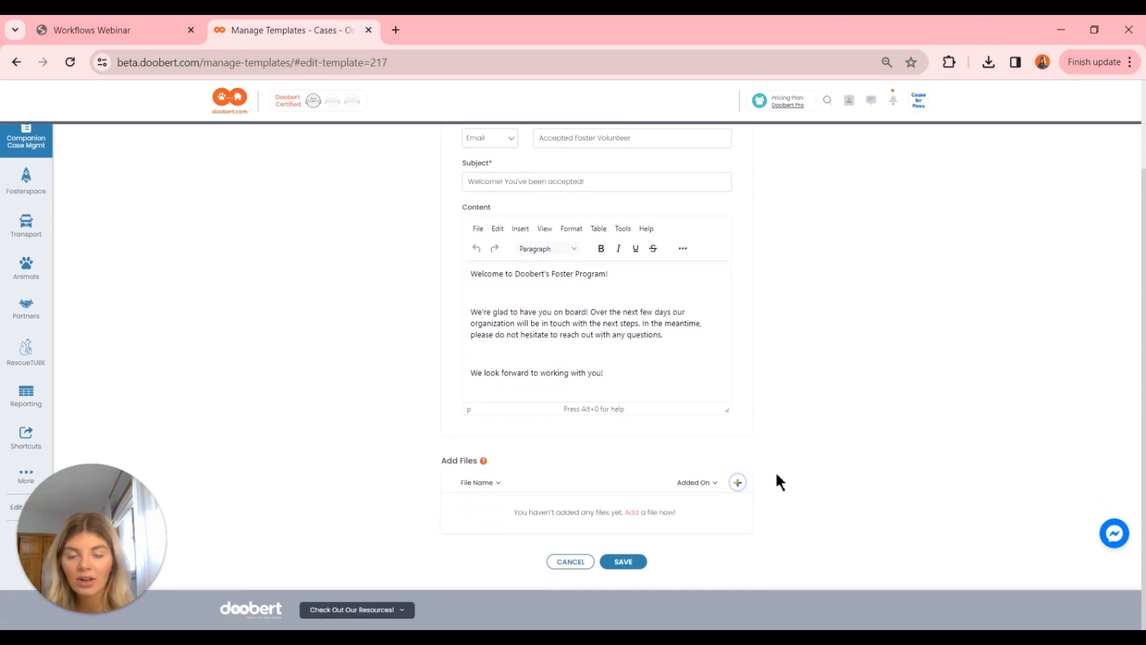
left_click(634, 556)
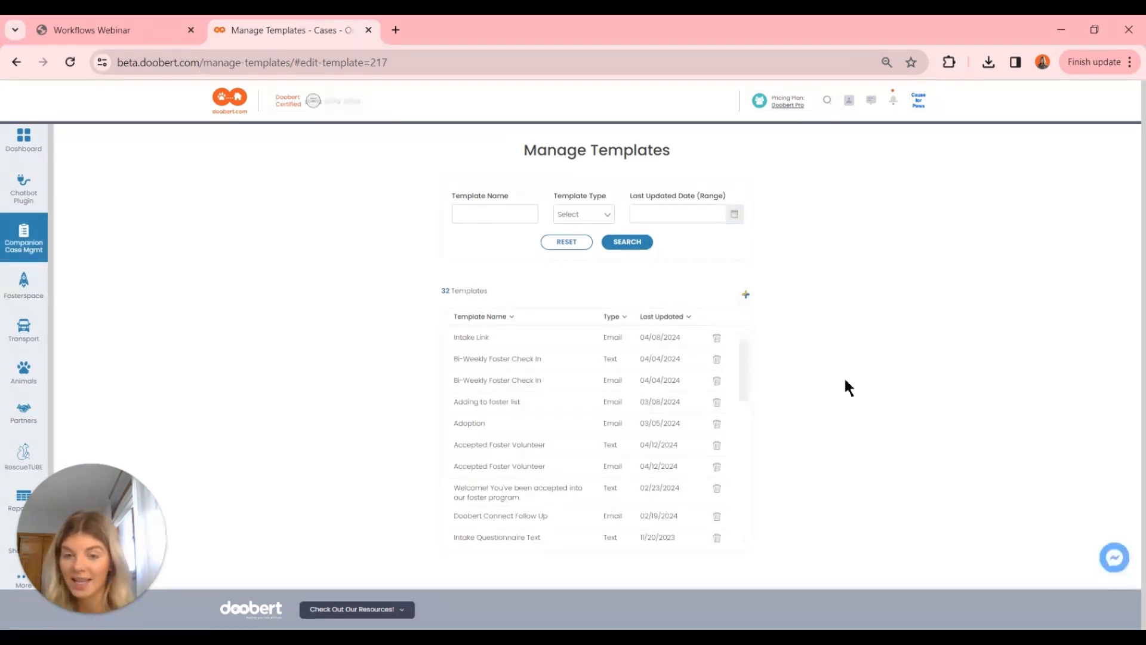
Start a new template of type Email with the internal name "Following up on your request"
left_click(746, 294)
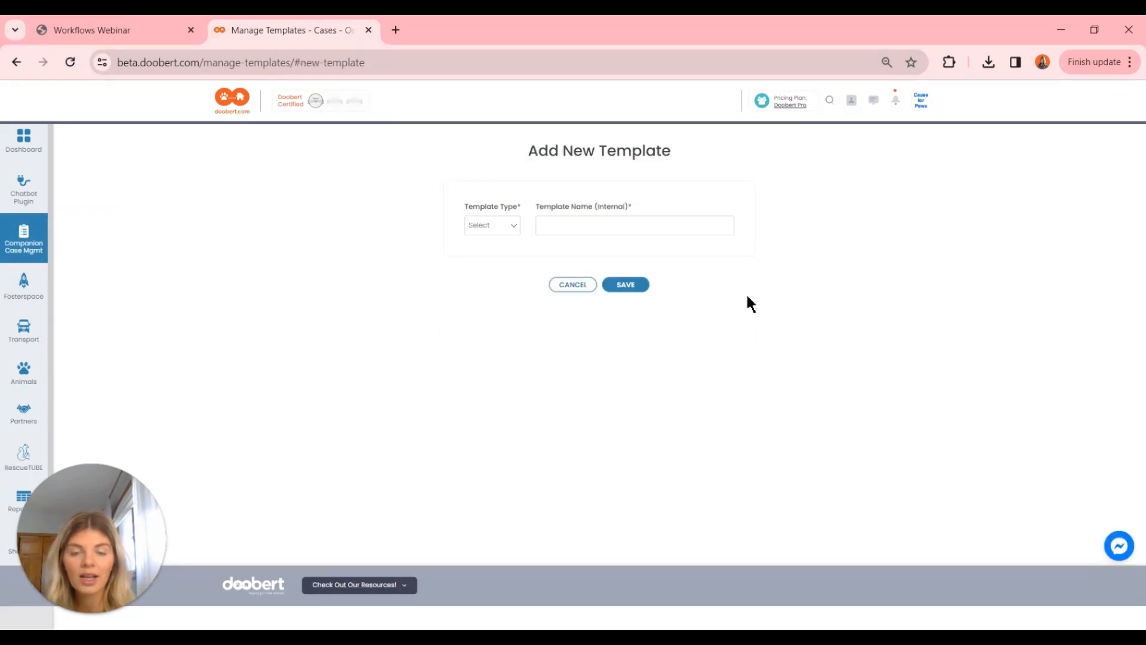
left_click(479, 227)
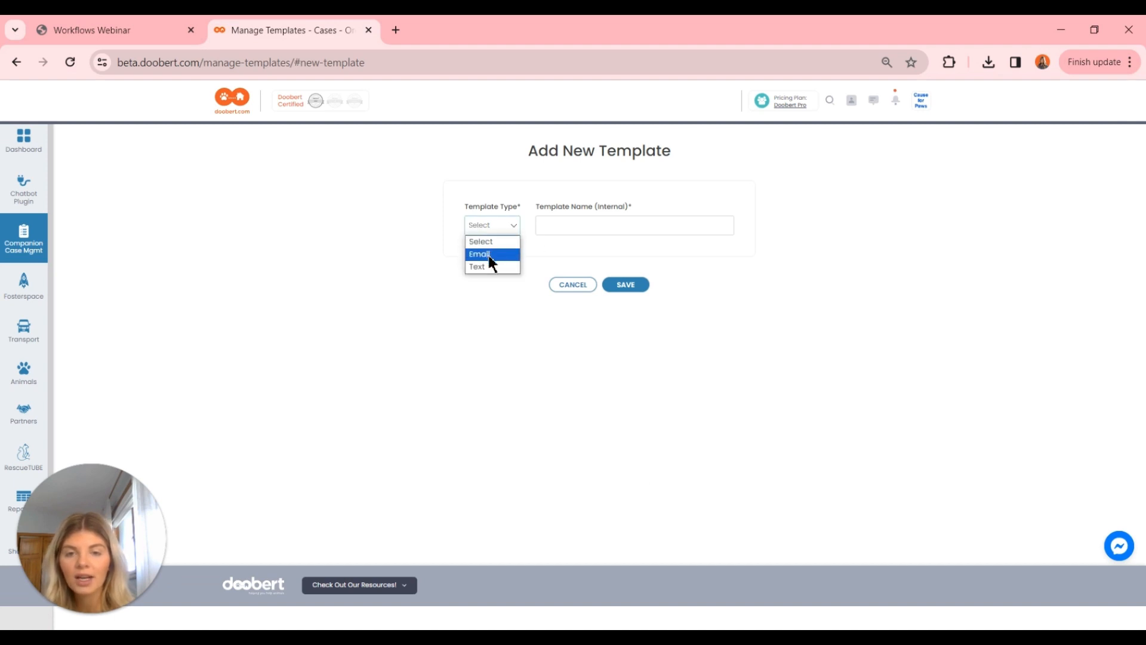
left_click(488, 254)
left_click(587, 225)
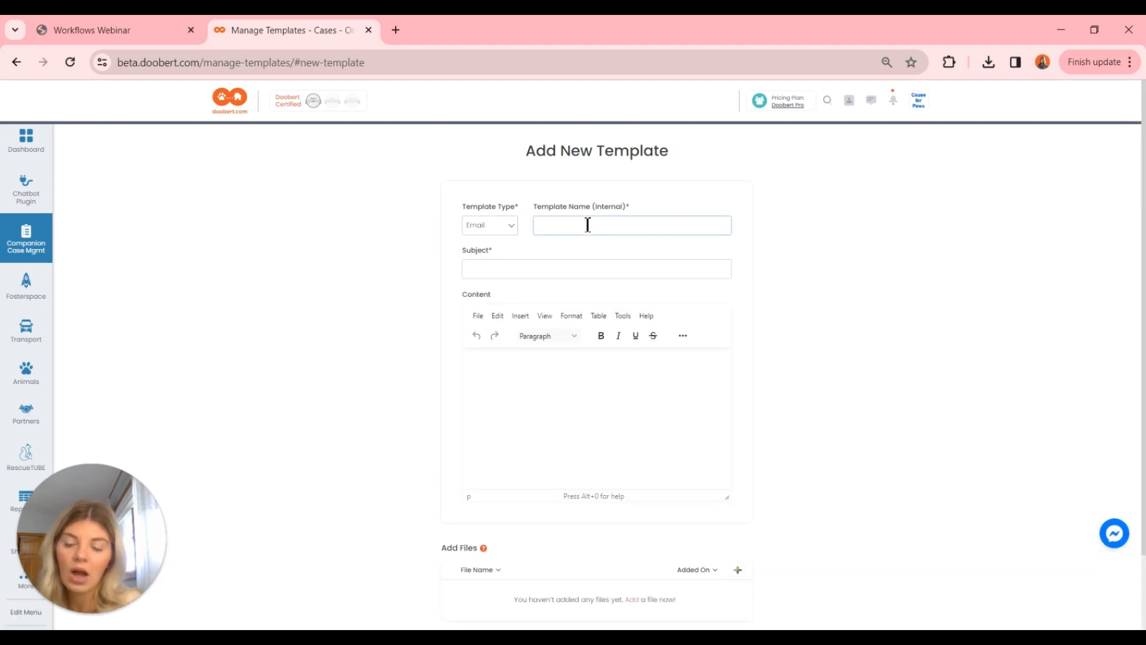
type("Ch")
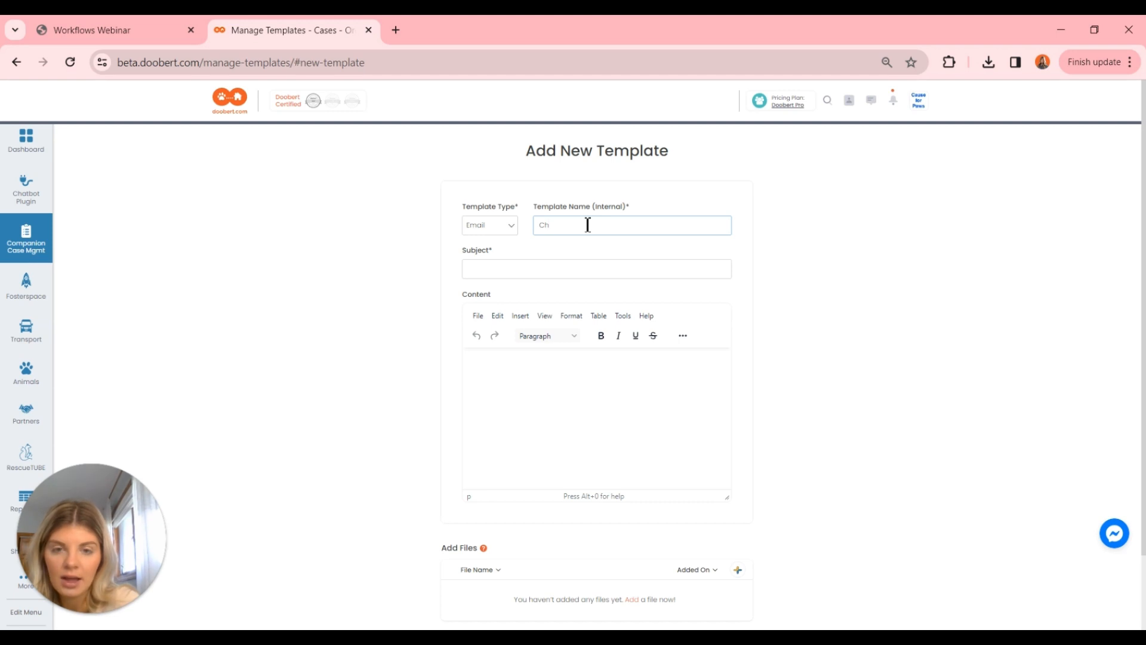
key("BackSpace")
key("BackSpace")
type("Foll")
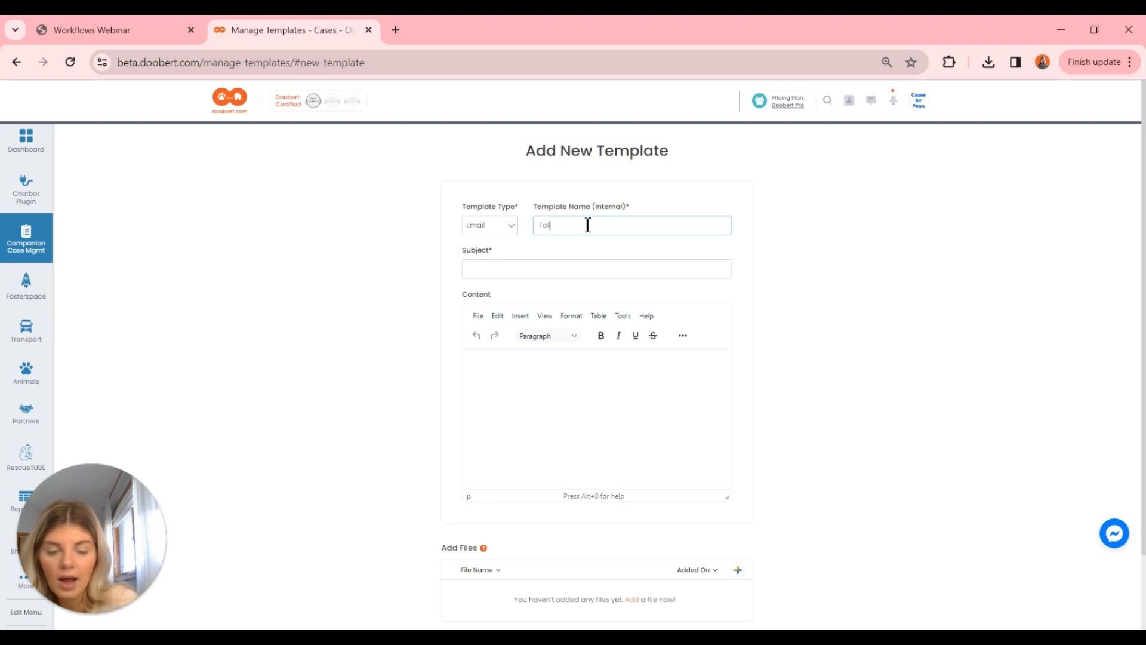
type("owing up")
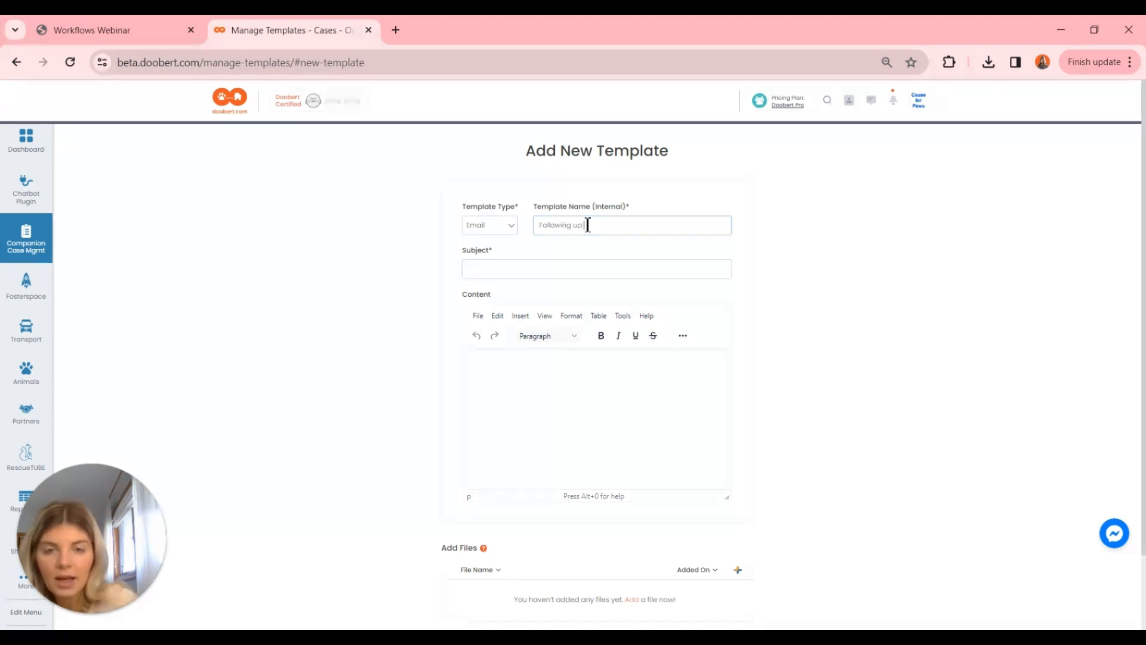
type(" on your r")
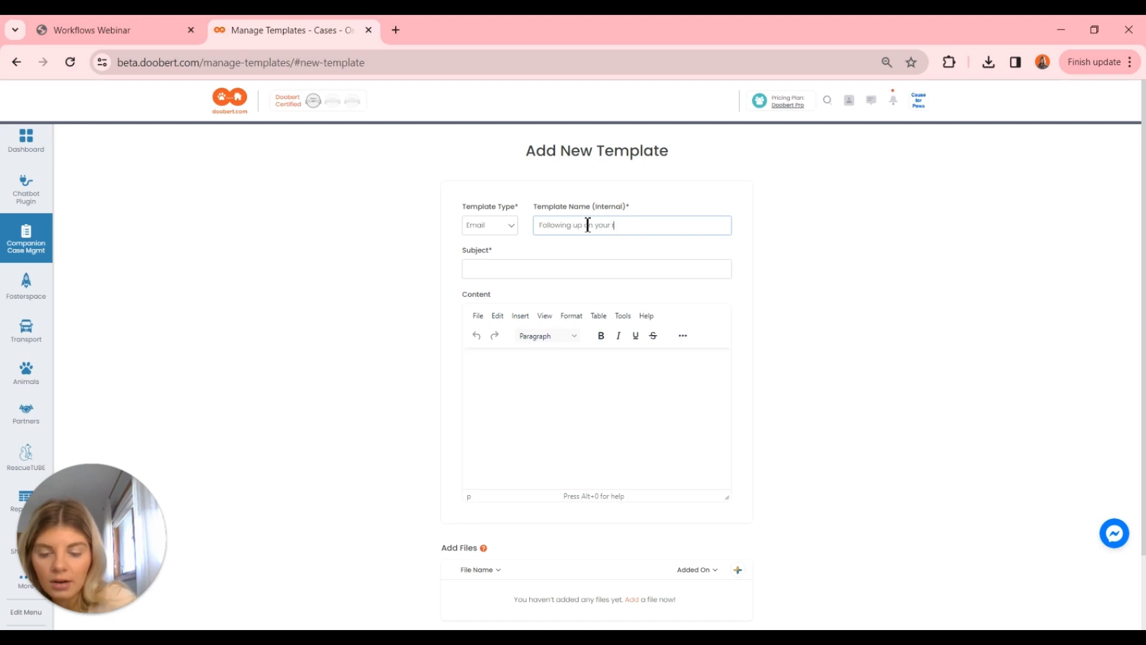
type("equest")
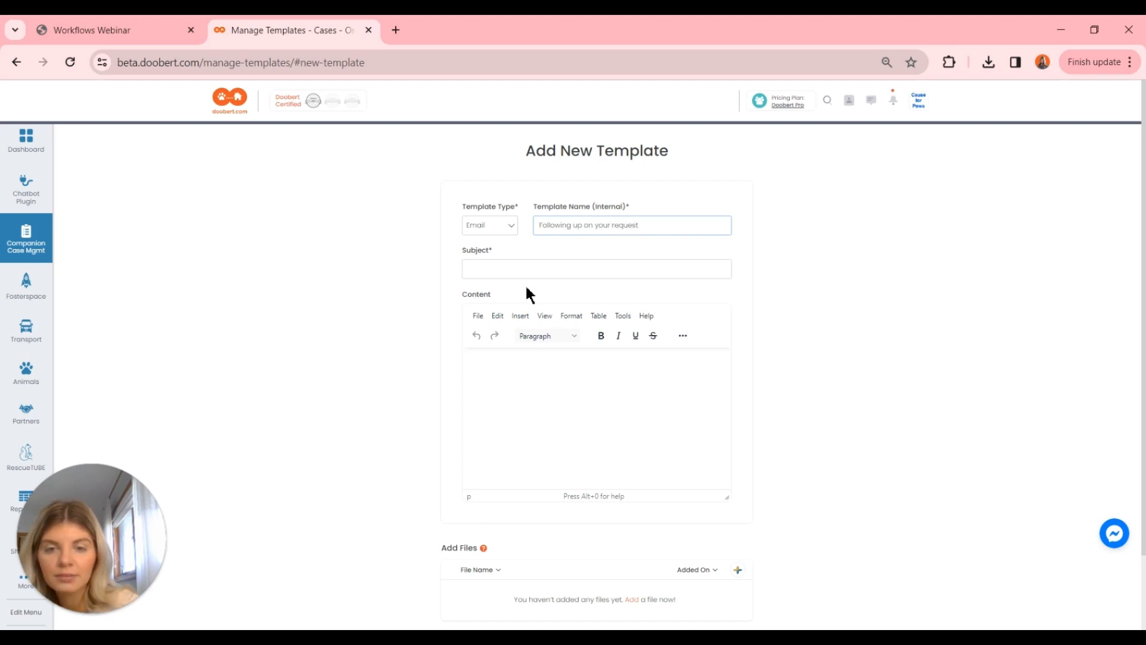
Set the email template's subject to "Doobert Team Following Up!"
left_click(528, 276)
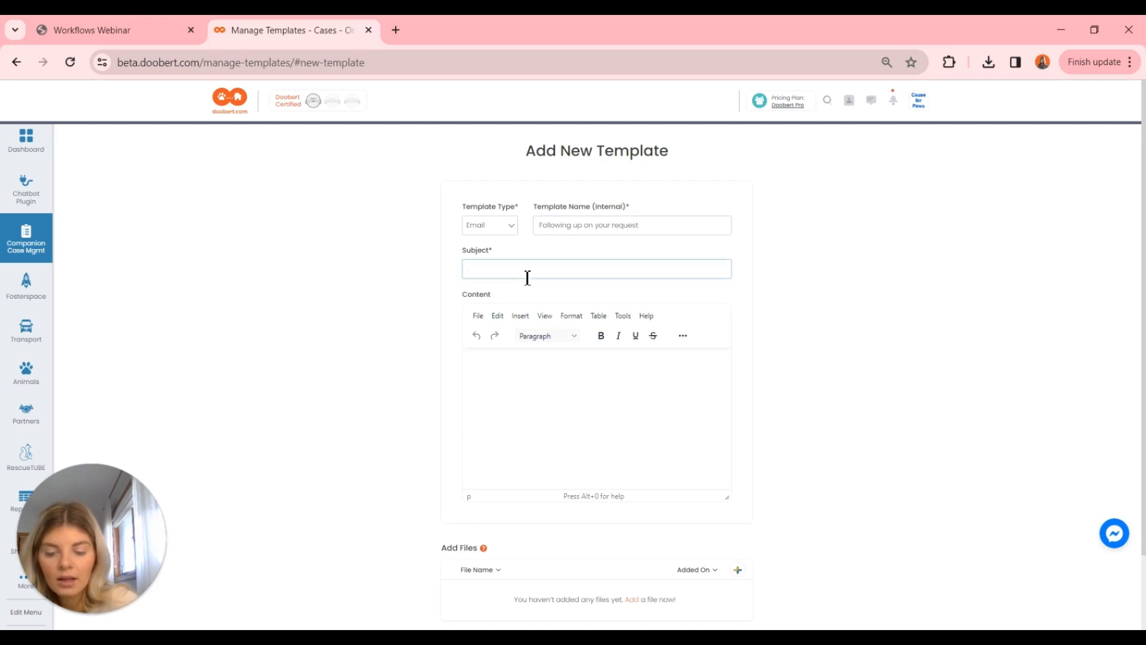
type("Doobert")
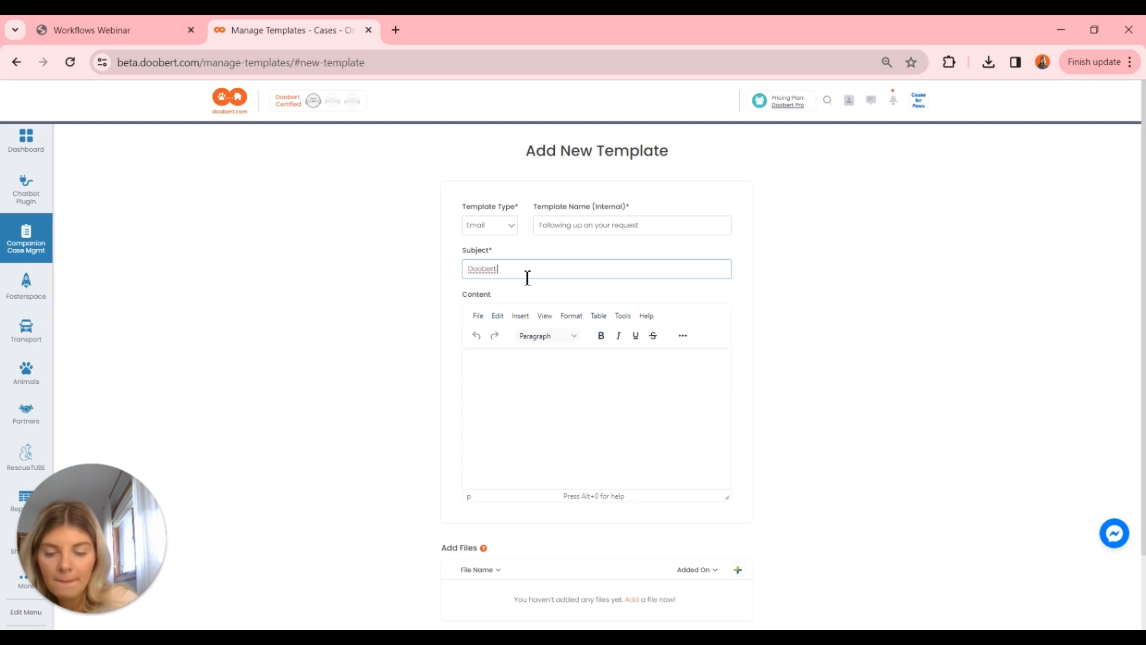
type(" Team Follo")
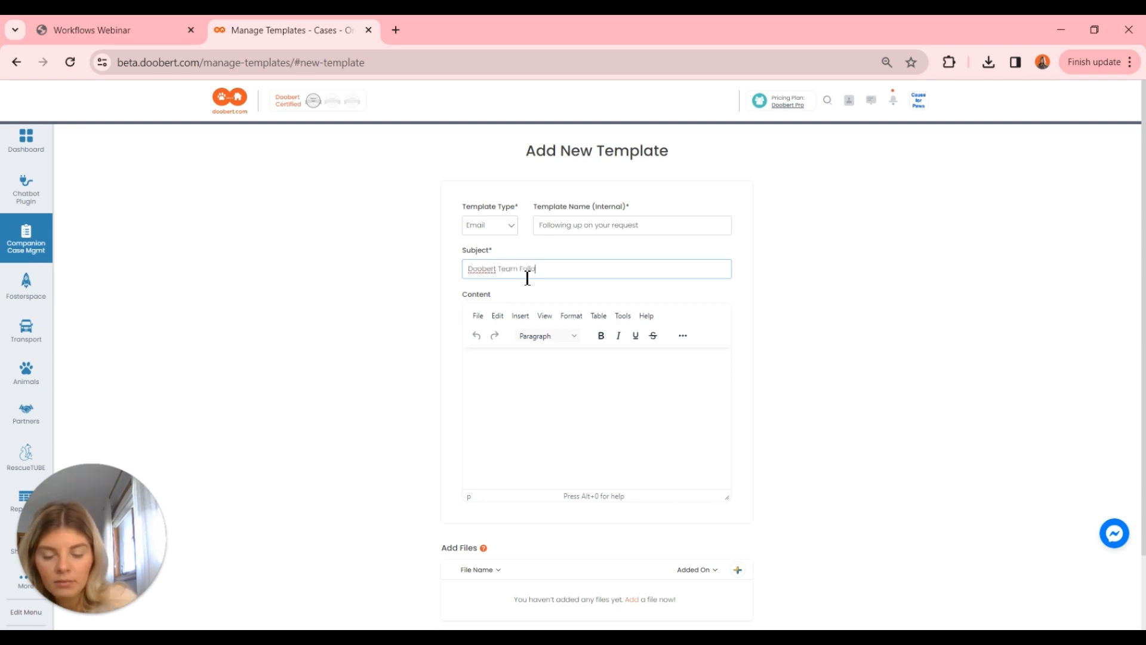
type("wing ")
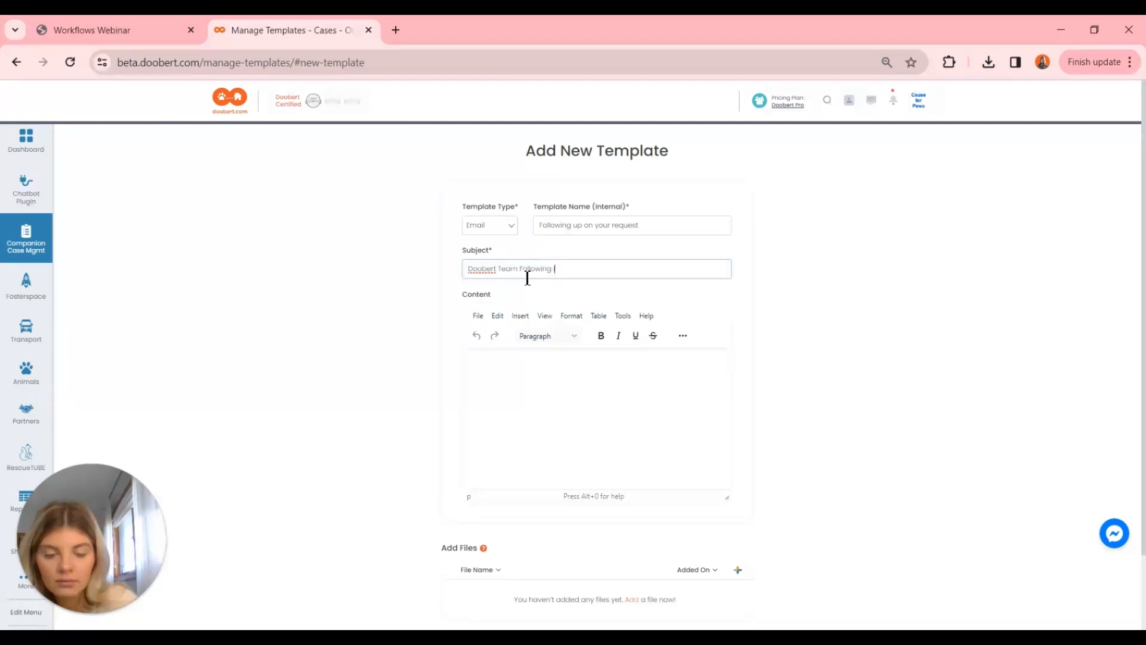
type("U")
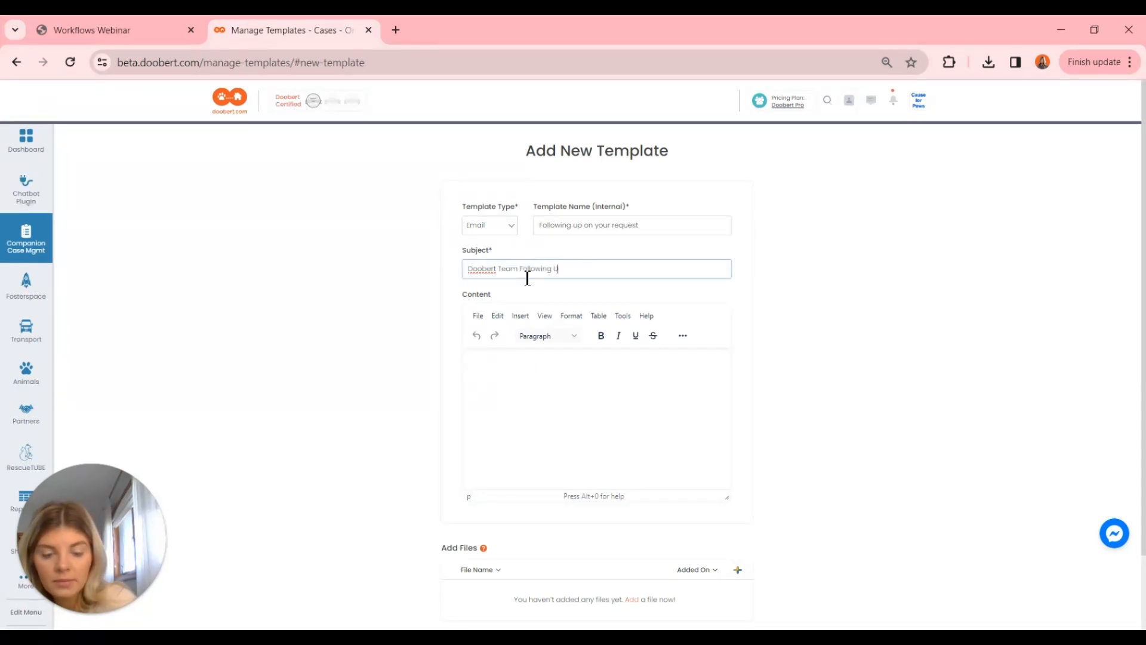
type("p!")
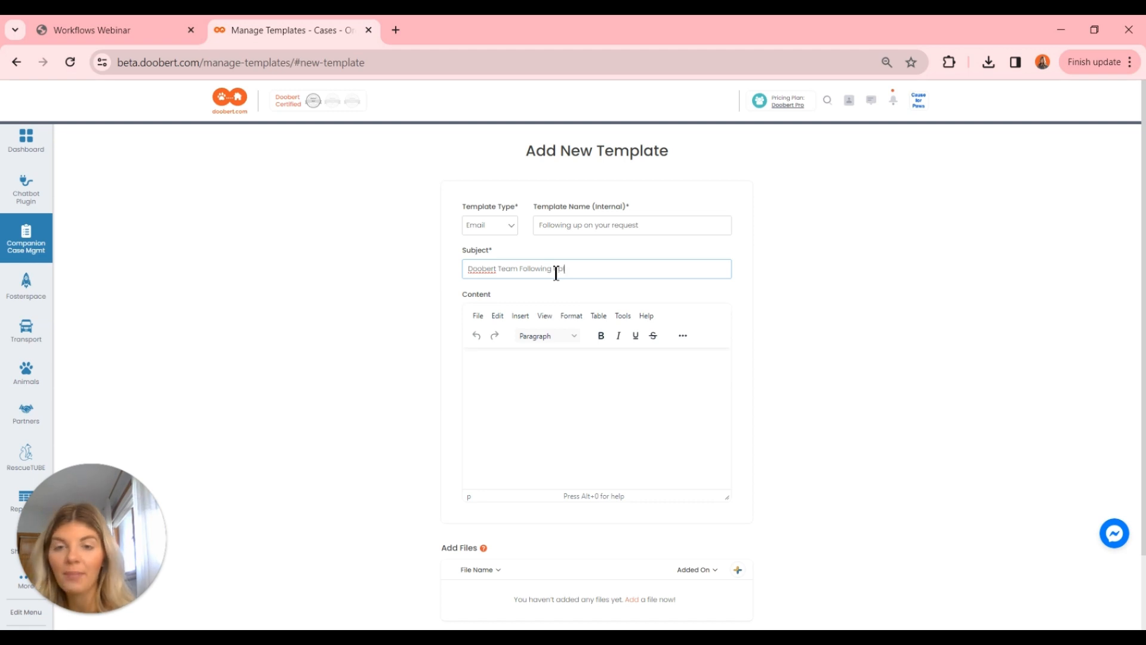
Begin the email content with the greeting "Hey there!" and start a new paragraph below it
left_click(512, 359)
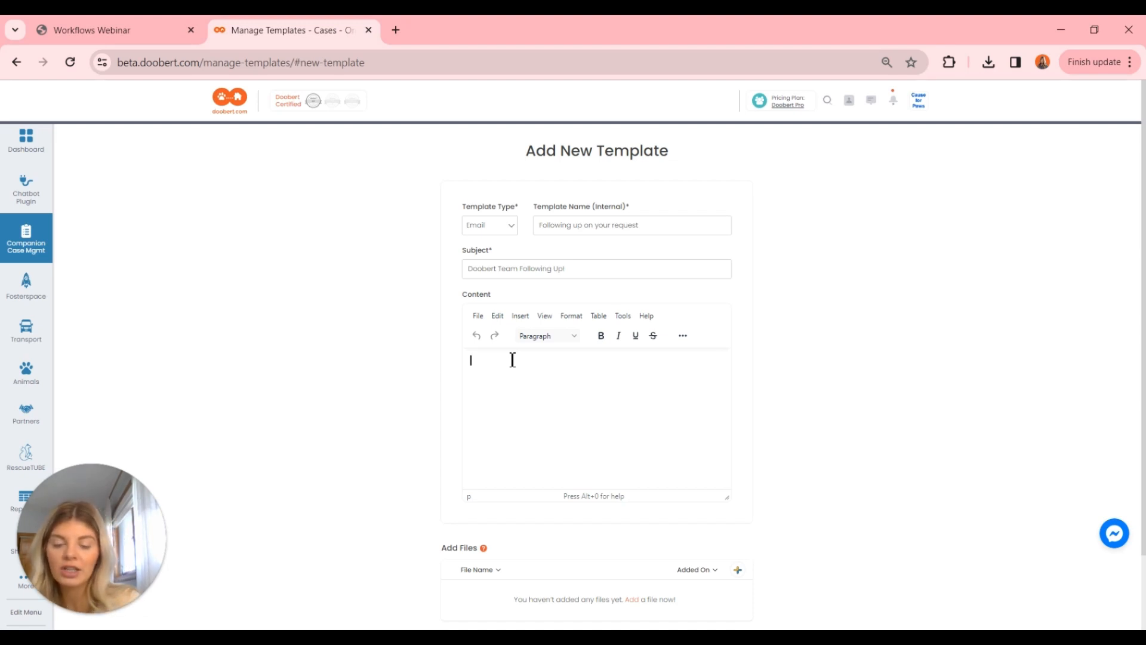
type("Hey there")
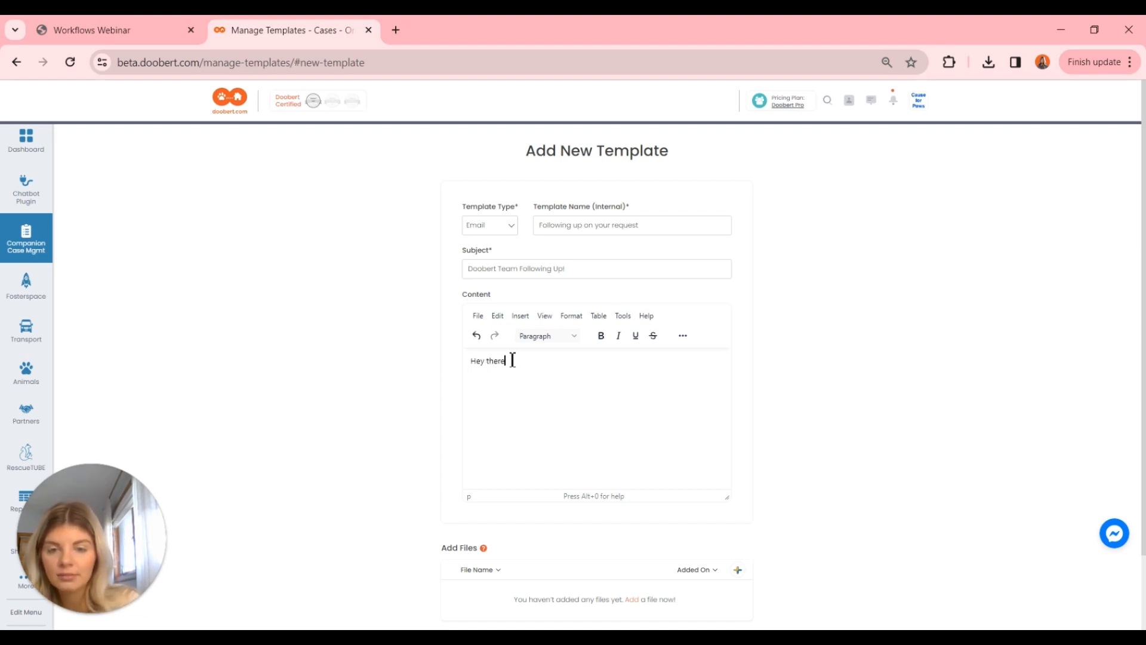
type("!")
key("Return")
key("Return")
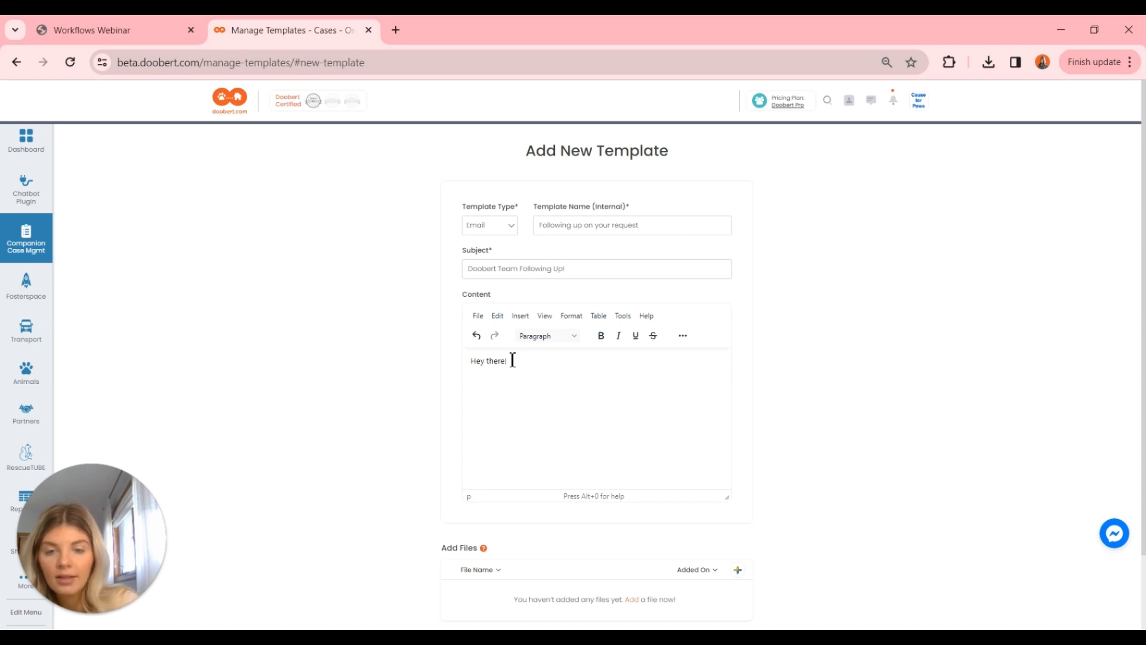
type("Than")
key("BackSpace")
key("BackSpace")
key("BackSpace")
key("BackSpace")
key("BackSpace")
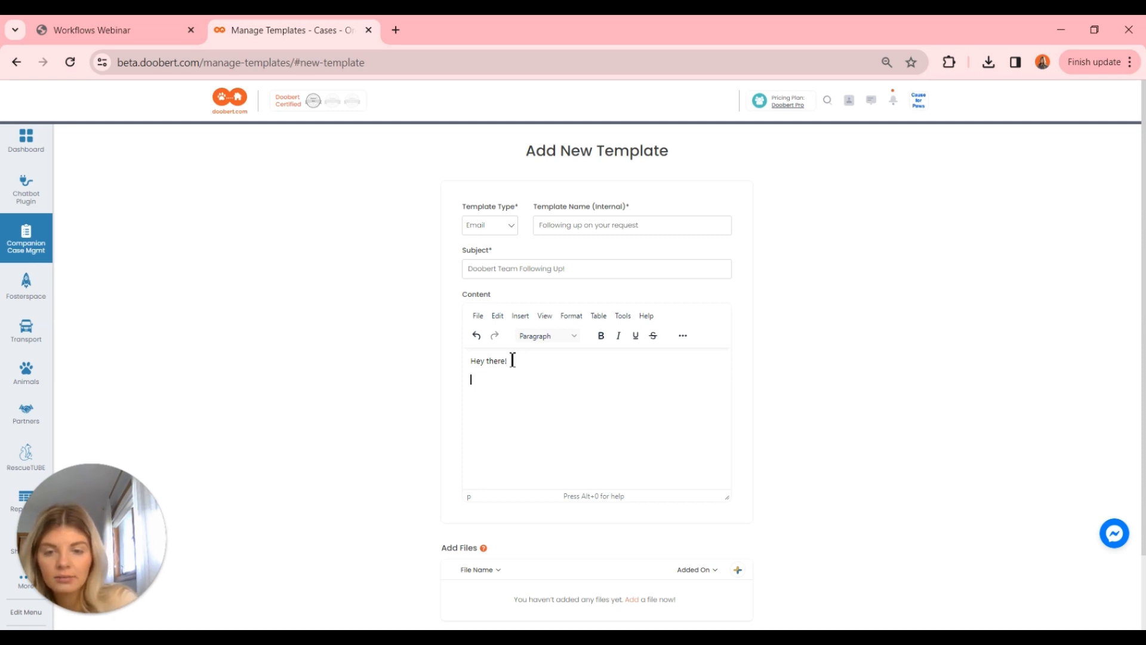
Write the email's first body paragraph: "Thanks for applying for our Pet Food Pantry. We've recieved your request and will review shortly."
type("Thenks for apply")
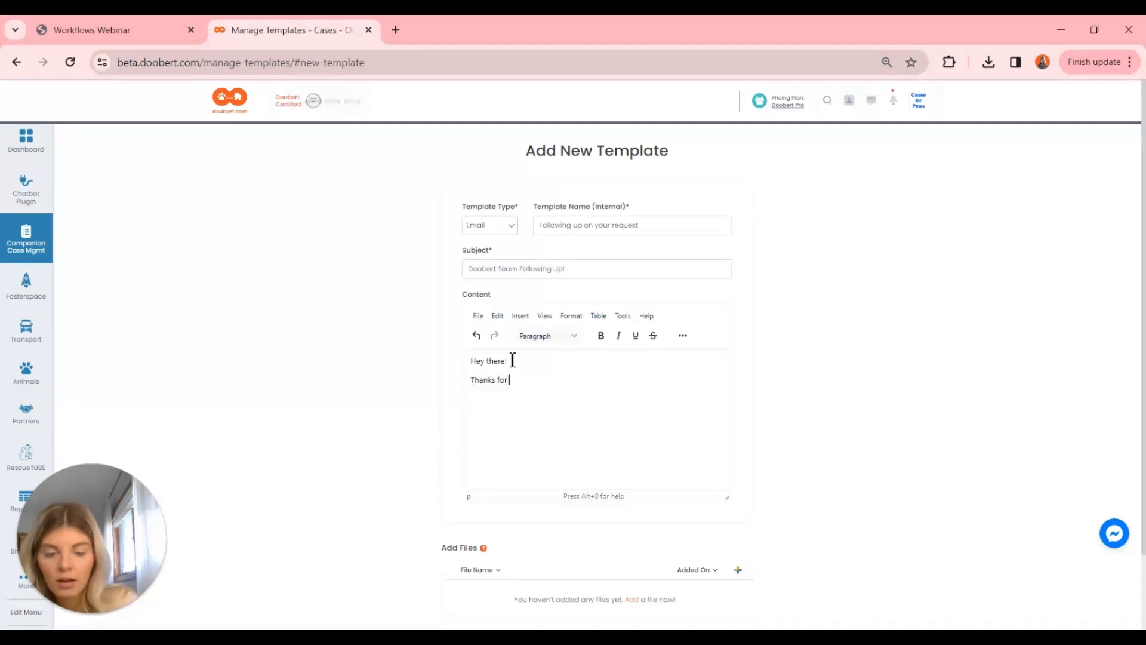
type("ing ")
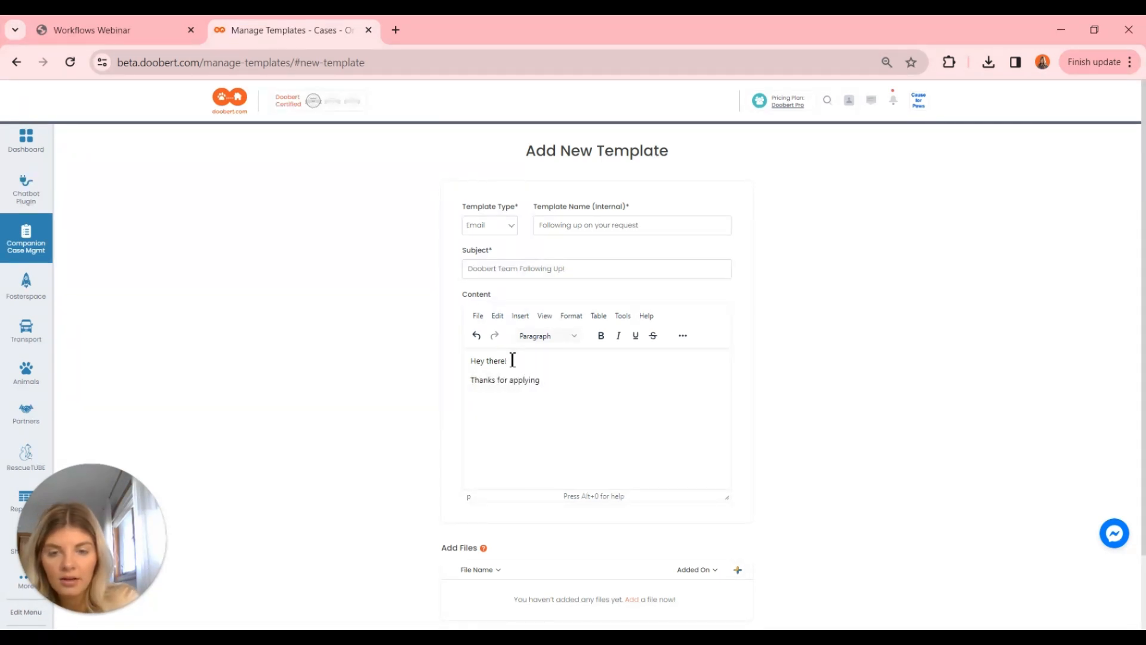
type("for our Pe")
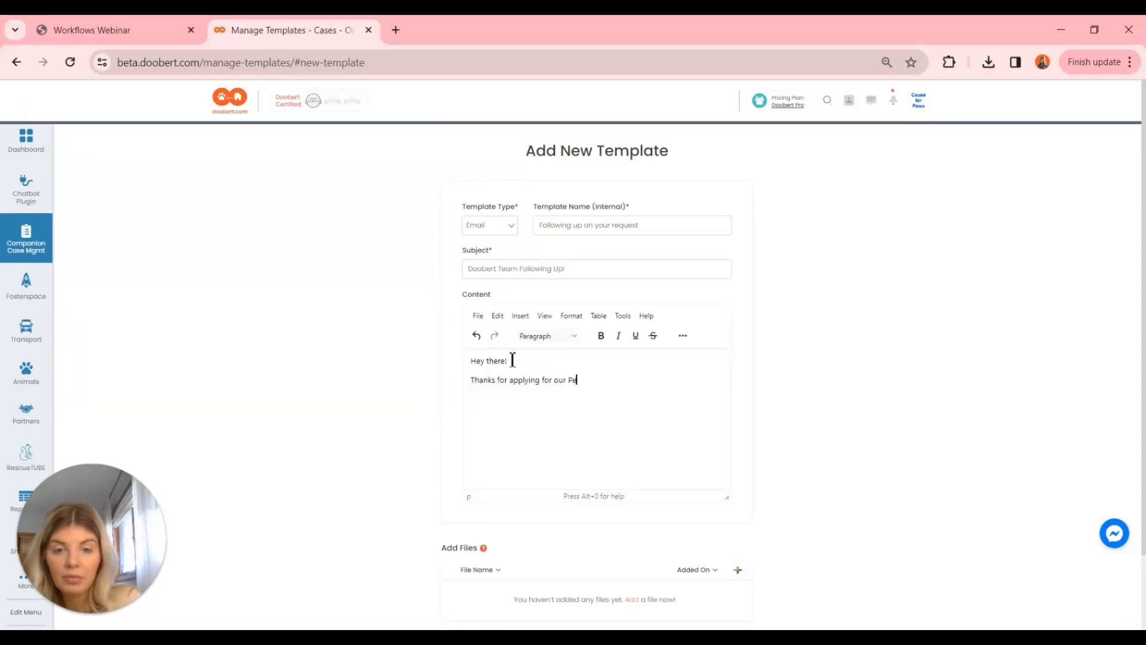
type("t Food")
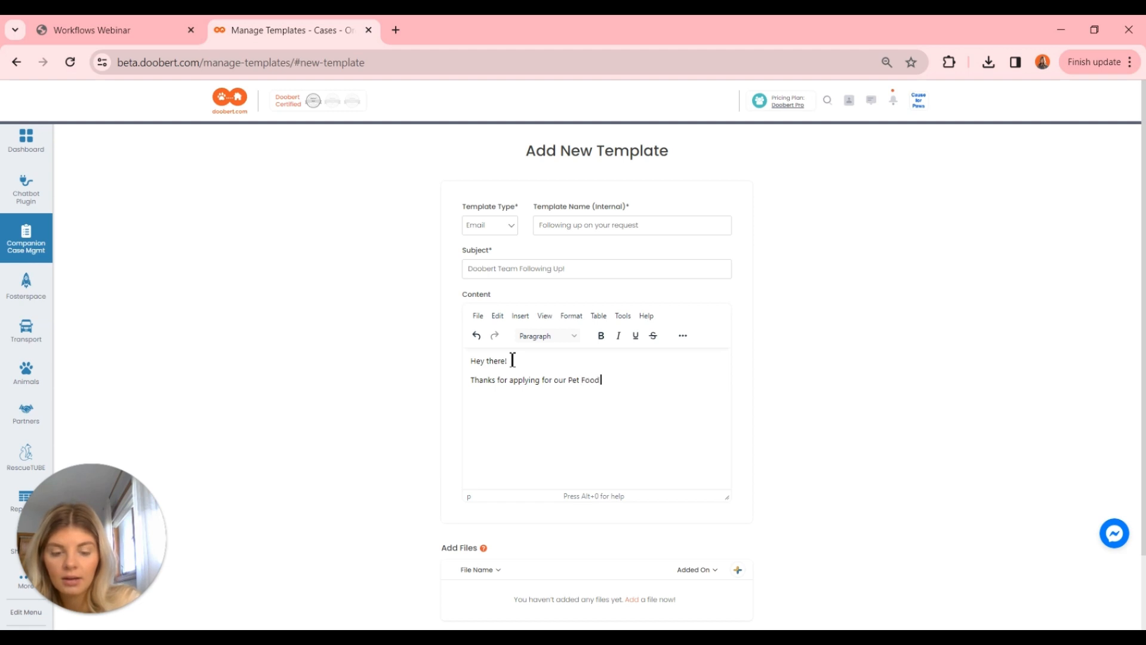
type(" Pantry")
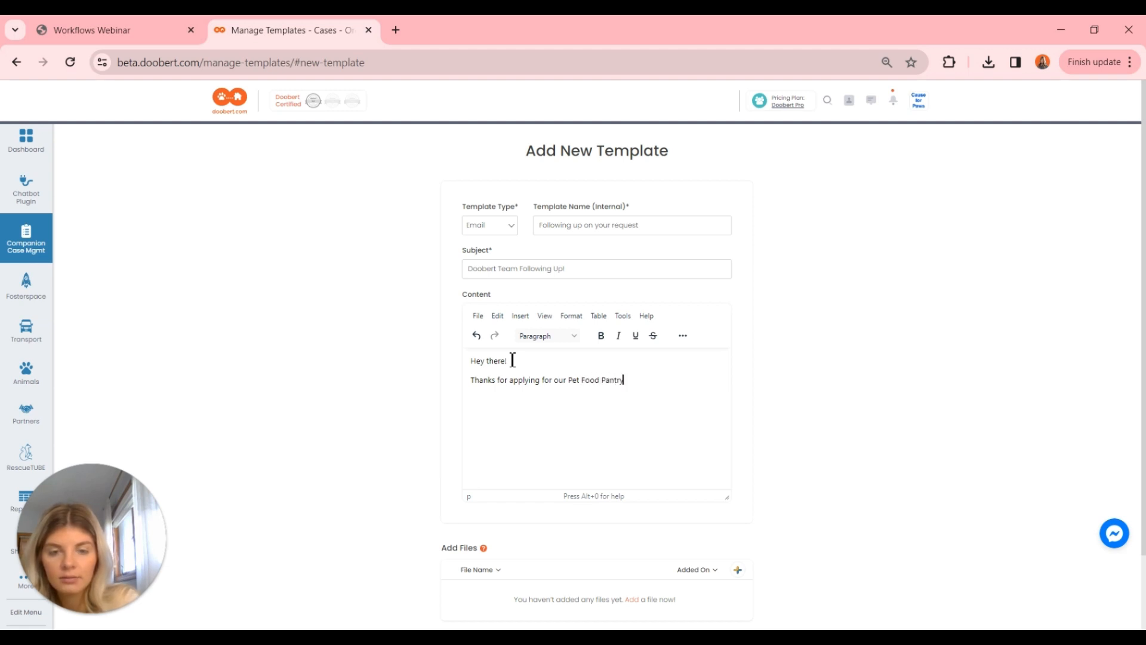
type(". W")
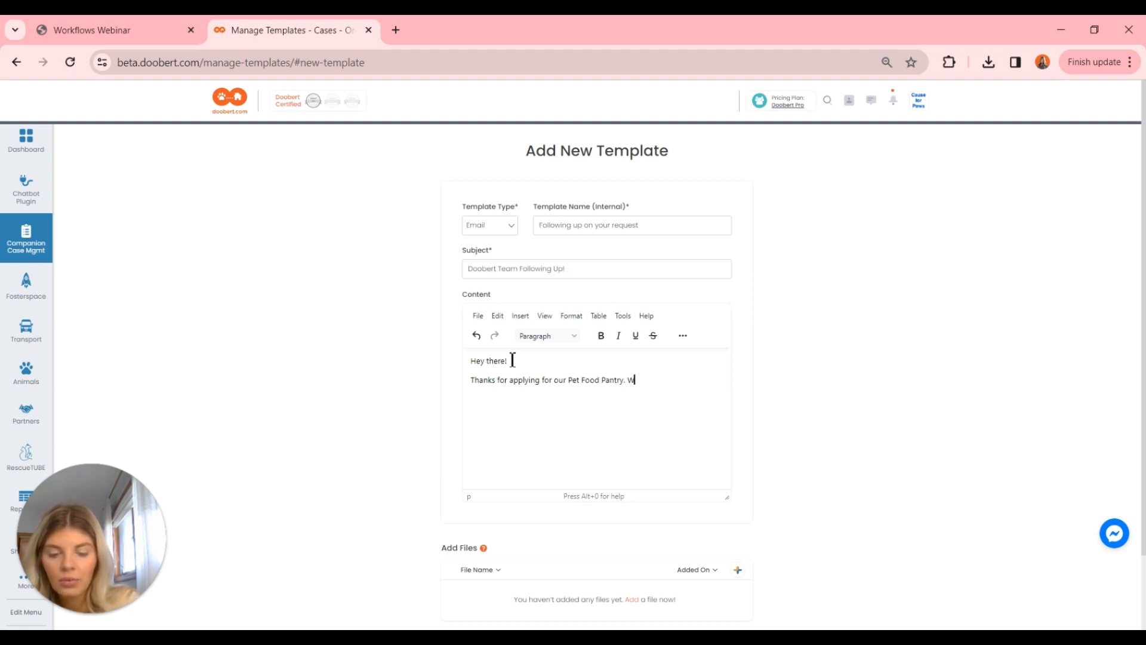
type("e've recieve")
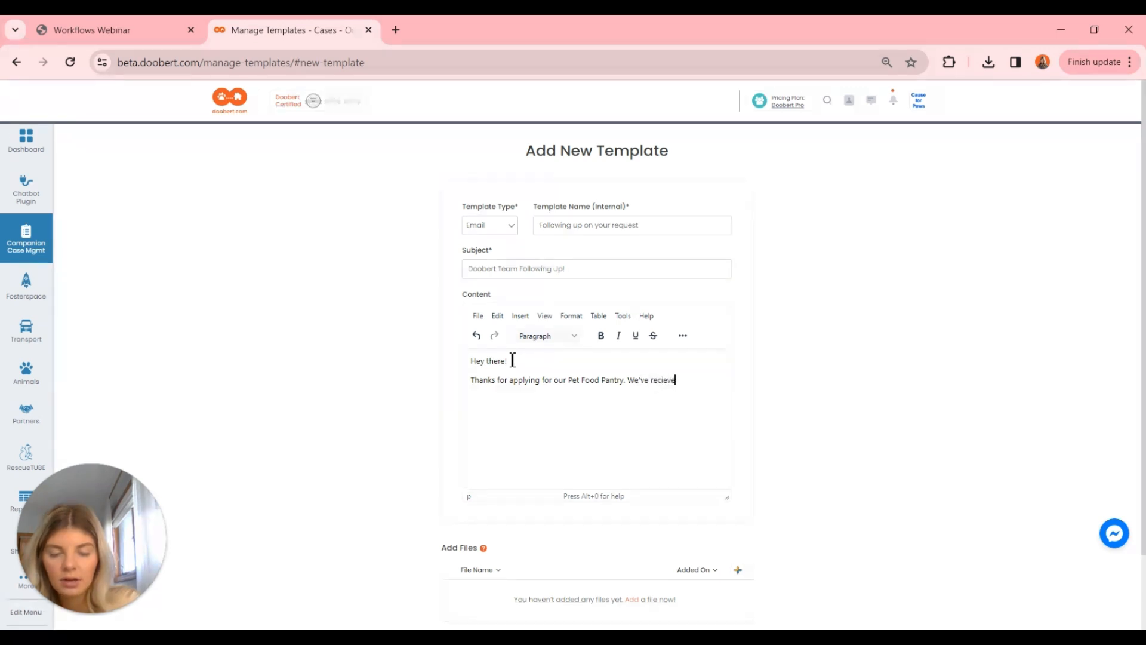
type("d your requ")
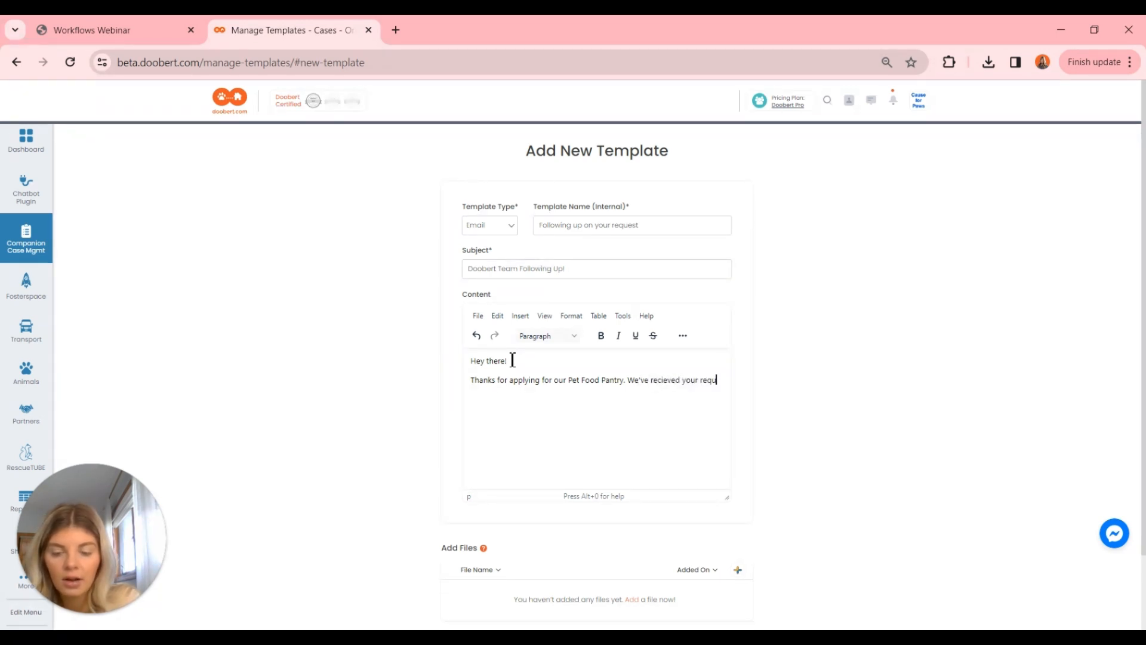
type("est and will r")
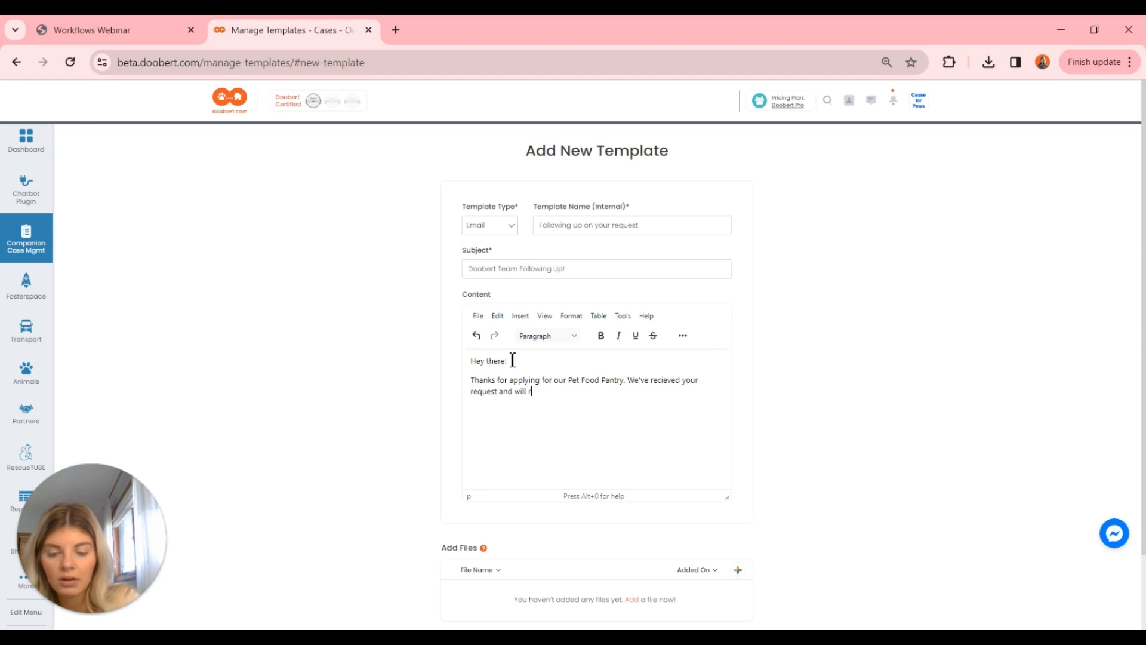
type("eview shortly")
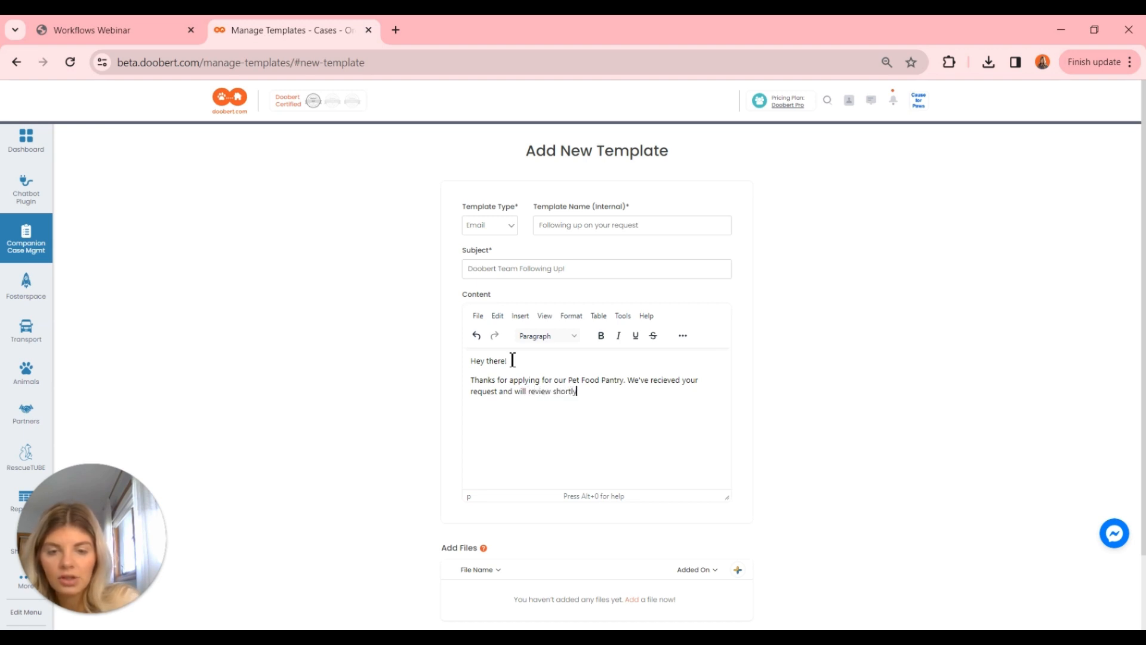
type(".")
Add a separate closing paragraph to the email reading "Please reply with any questions or concerns!"
key("Return")
key("Return")
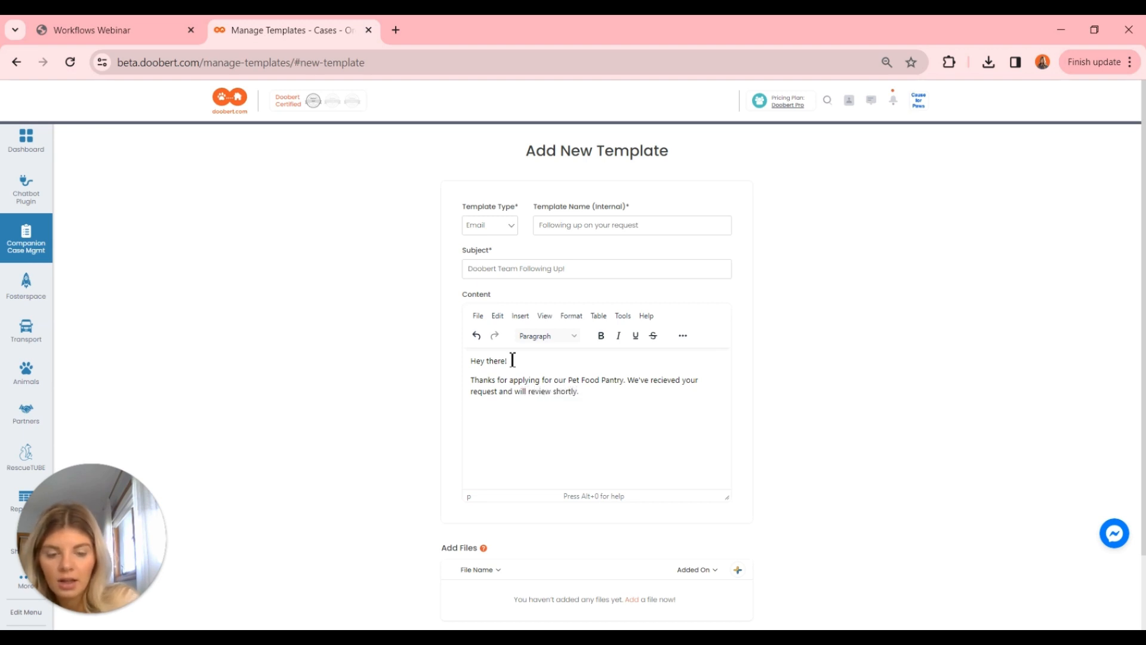
key("BackSpace")
type("Please repr")
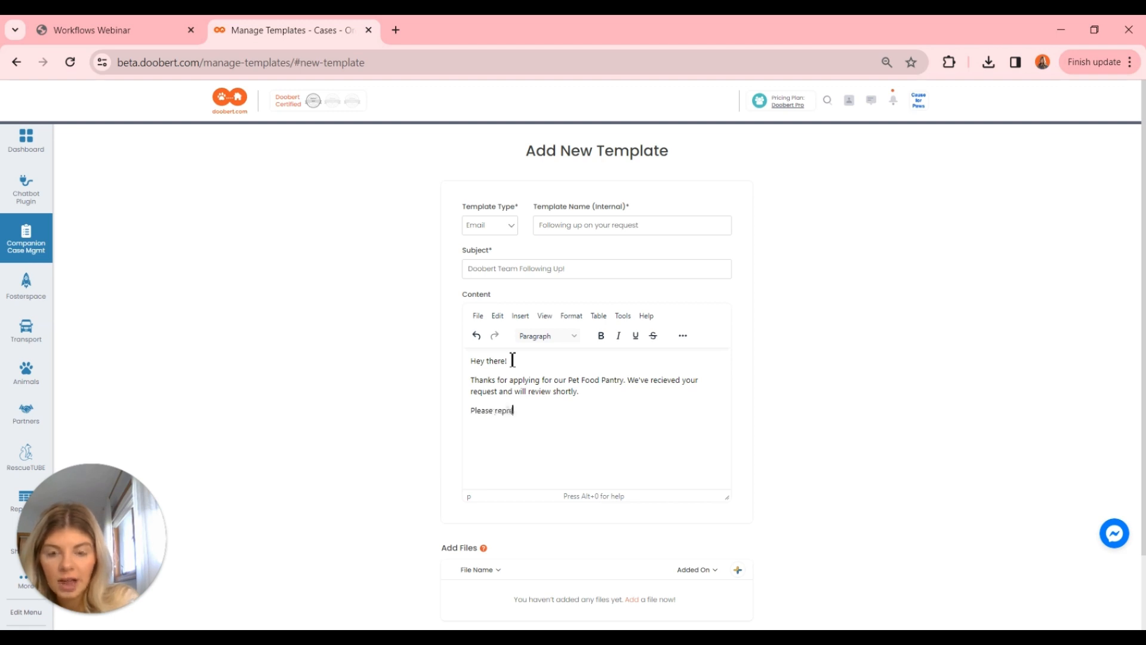
key("BackSpace")
type("ly ")
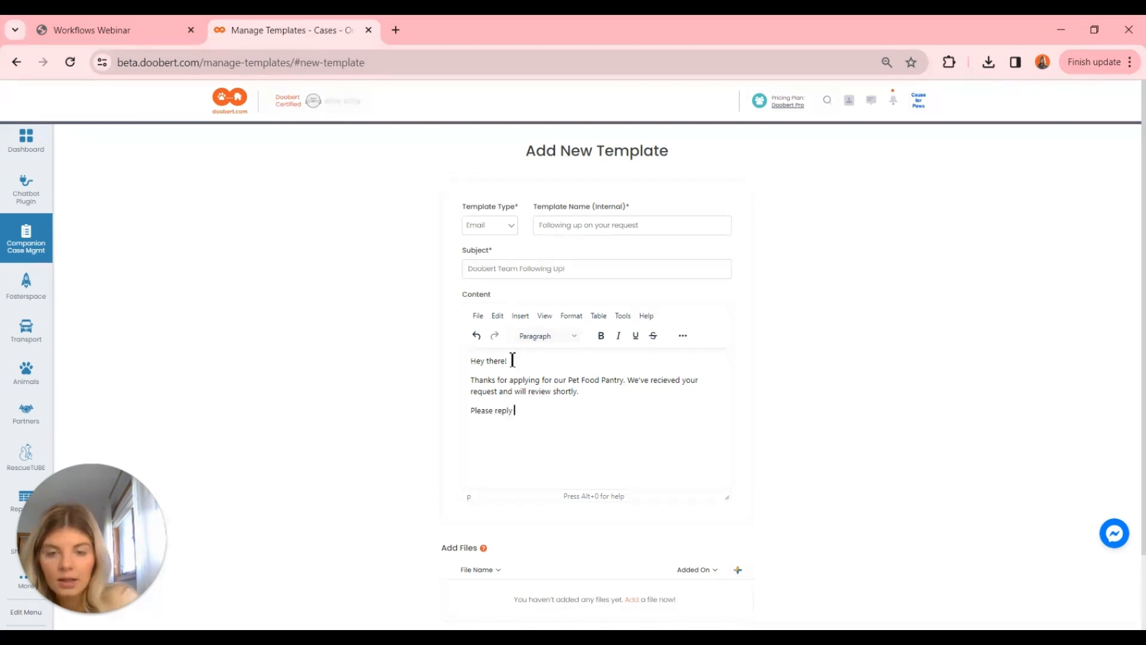
type("with any quyes")
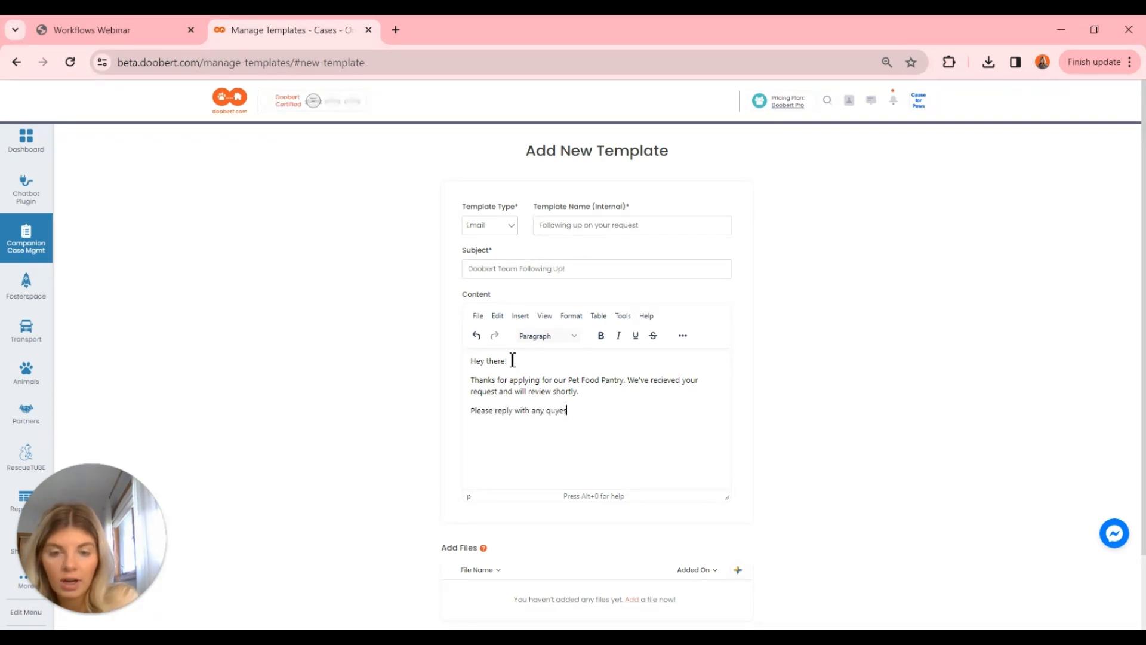
key("BackSpace")
key("BackSpace")
key("BackSpace")
type("estions or concerns")
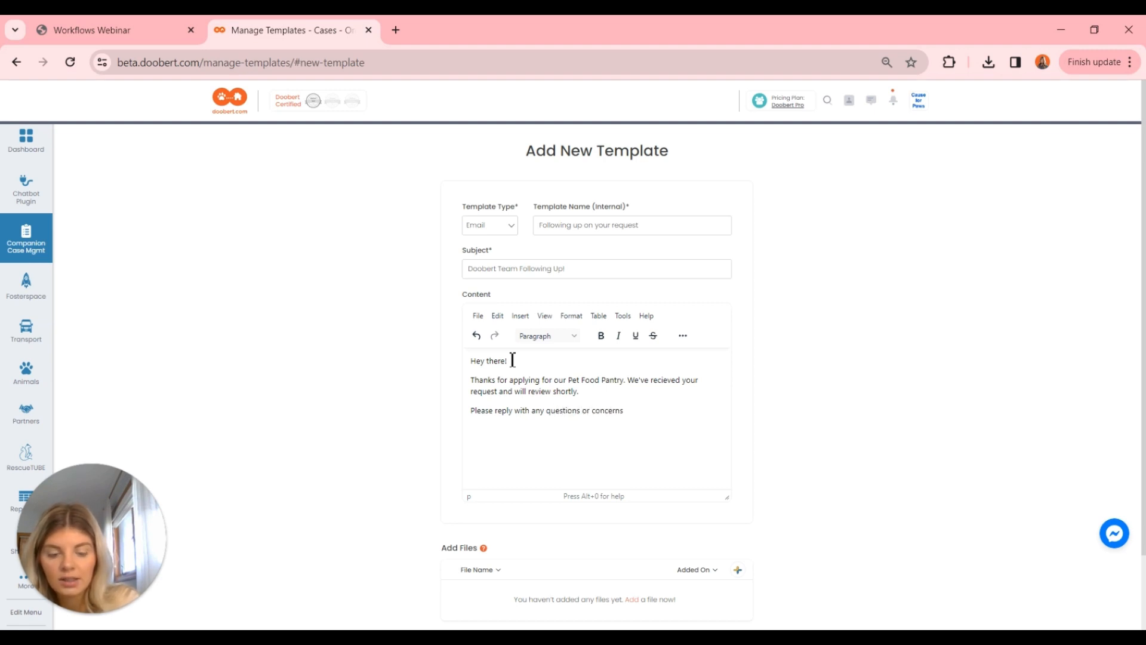
type("!")
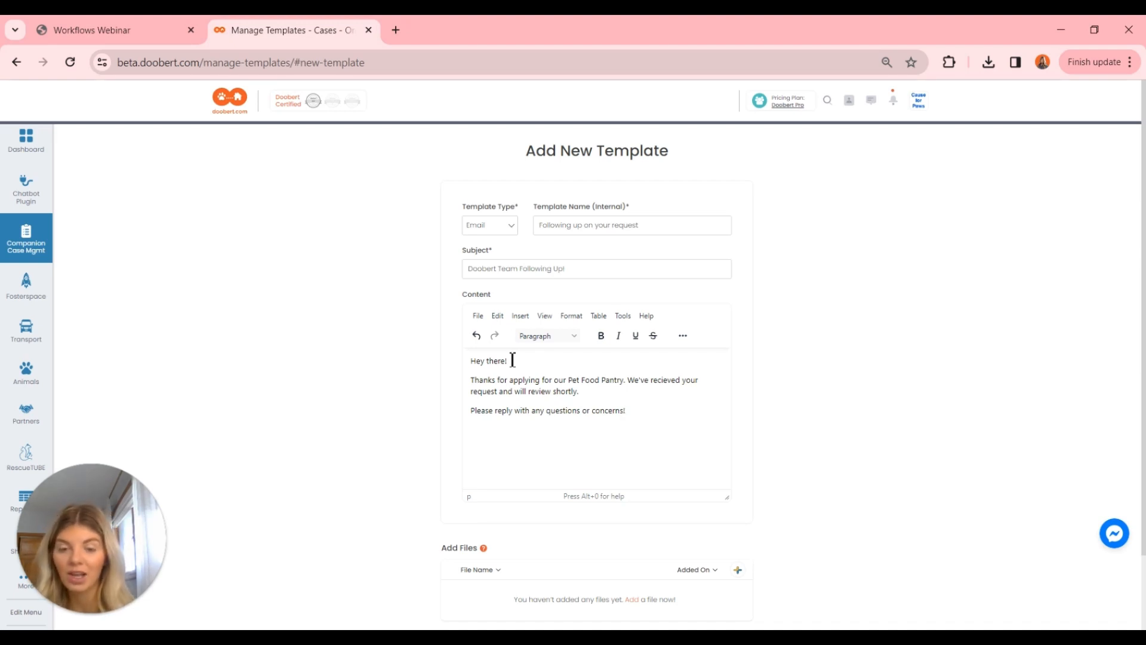
Save the new email template without attaching any files
scroll(512, 360, "down", 1)
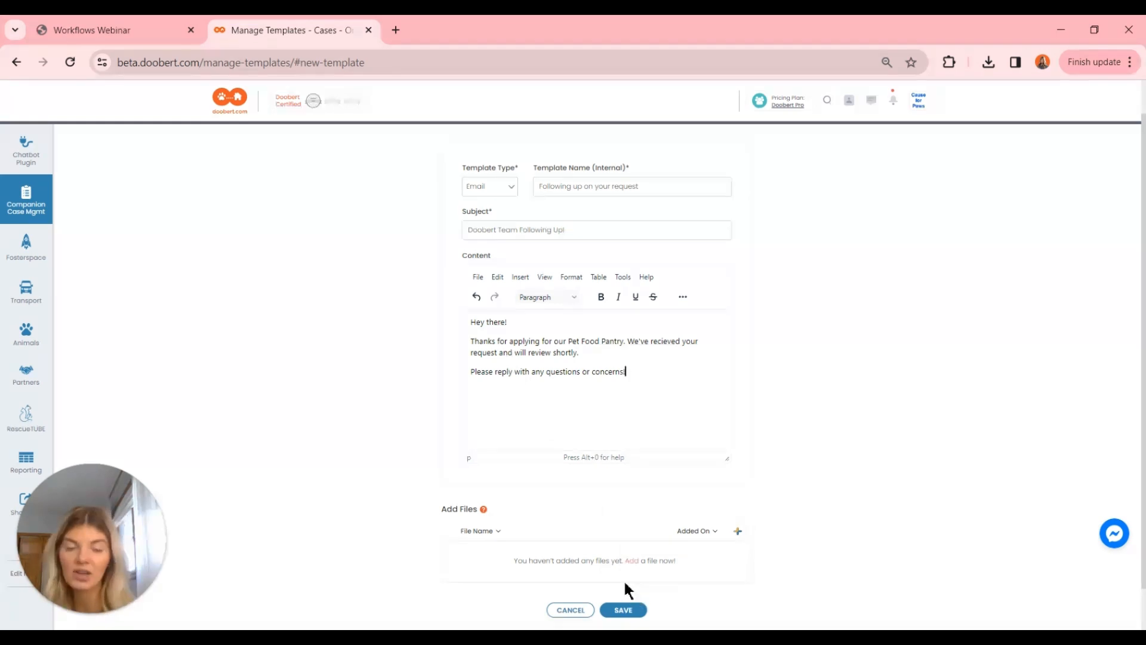
scroll(770, 467, "down", 1)
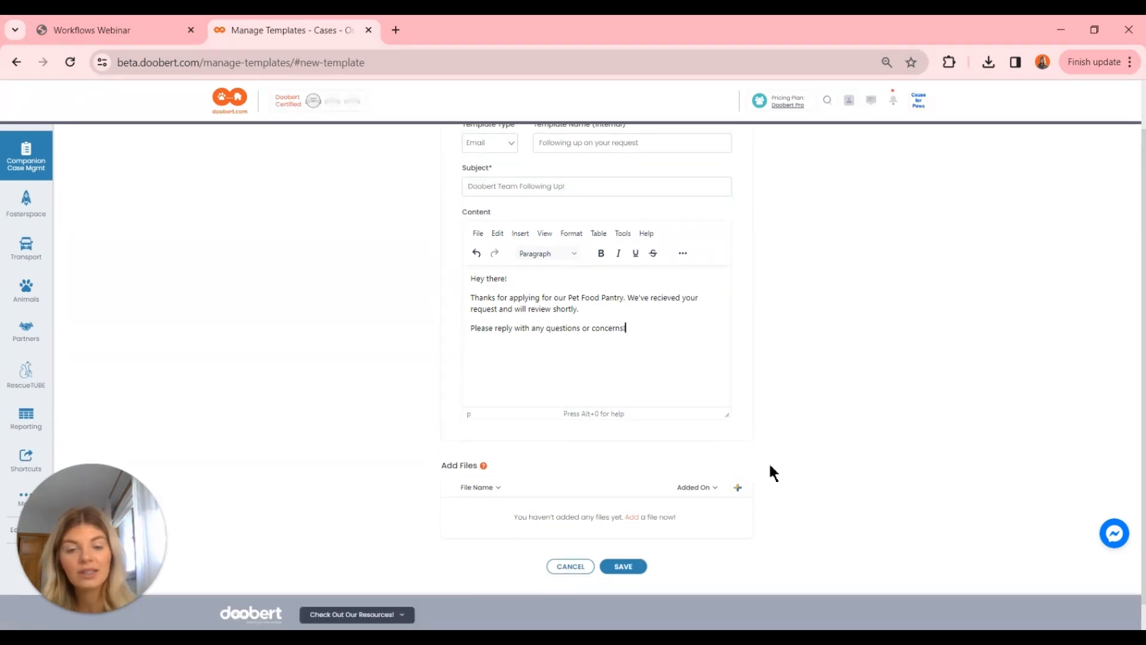
left_click(622, 561)
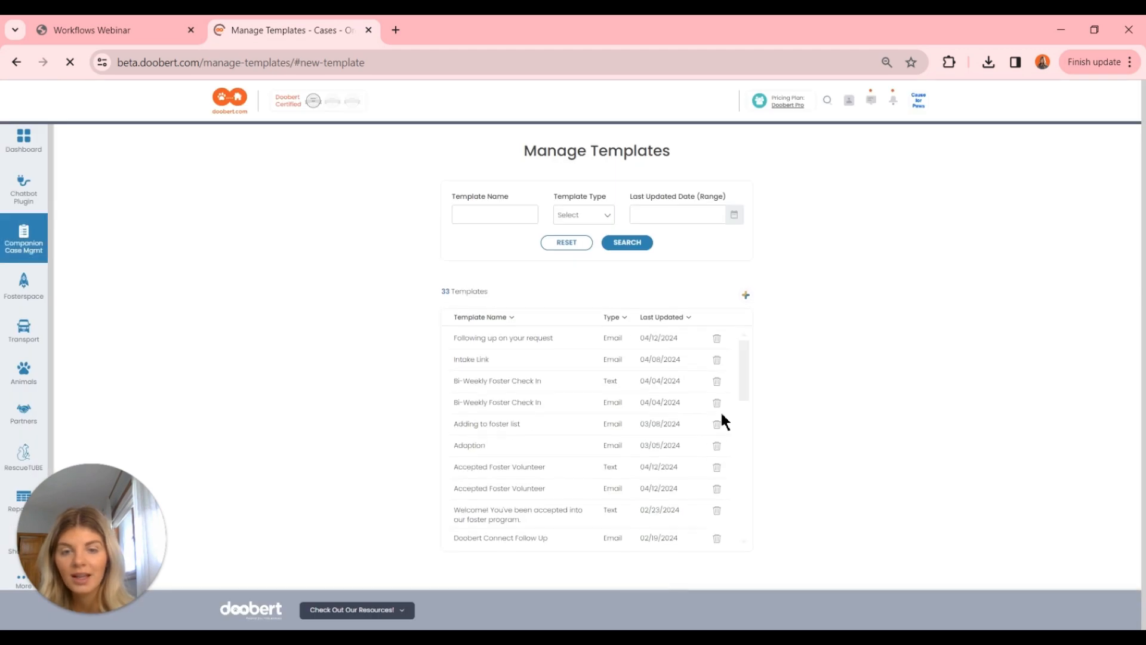
Start another new template of type Text with the internal name "Thanks for applying!"
left_click(746, 295)
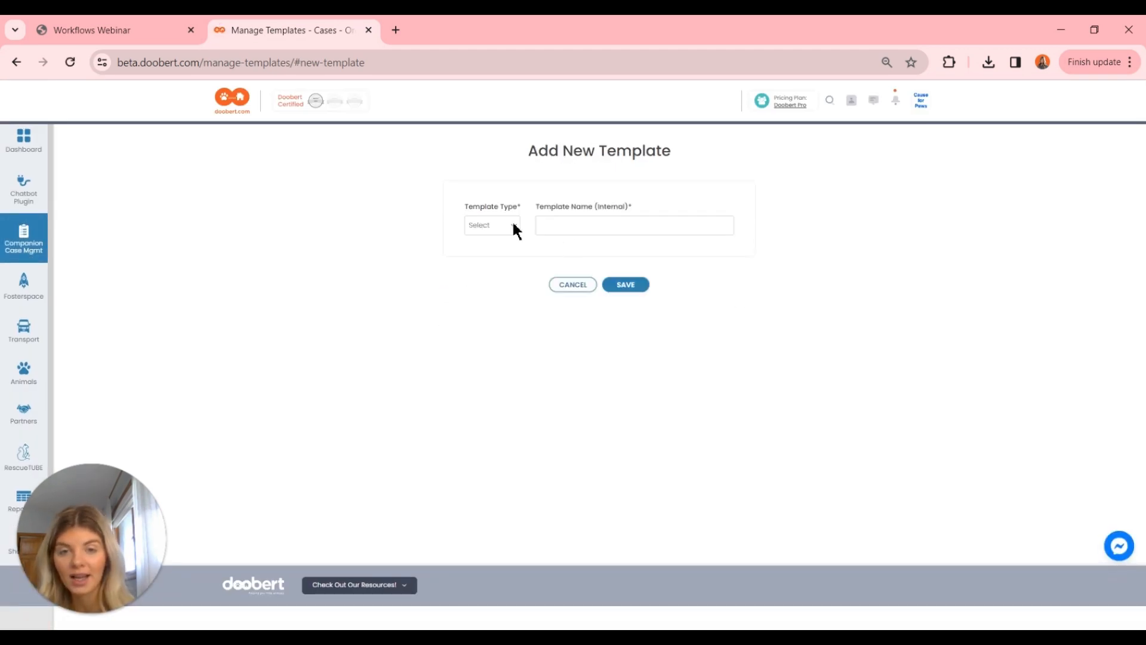
left_click(495, 226)
left_click(481, 266)
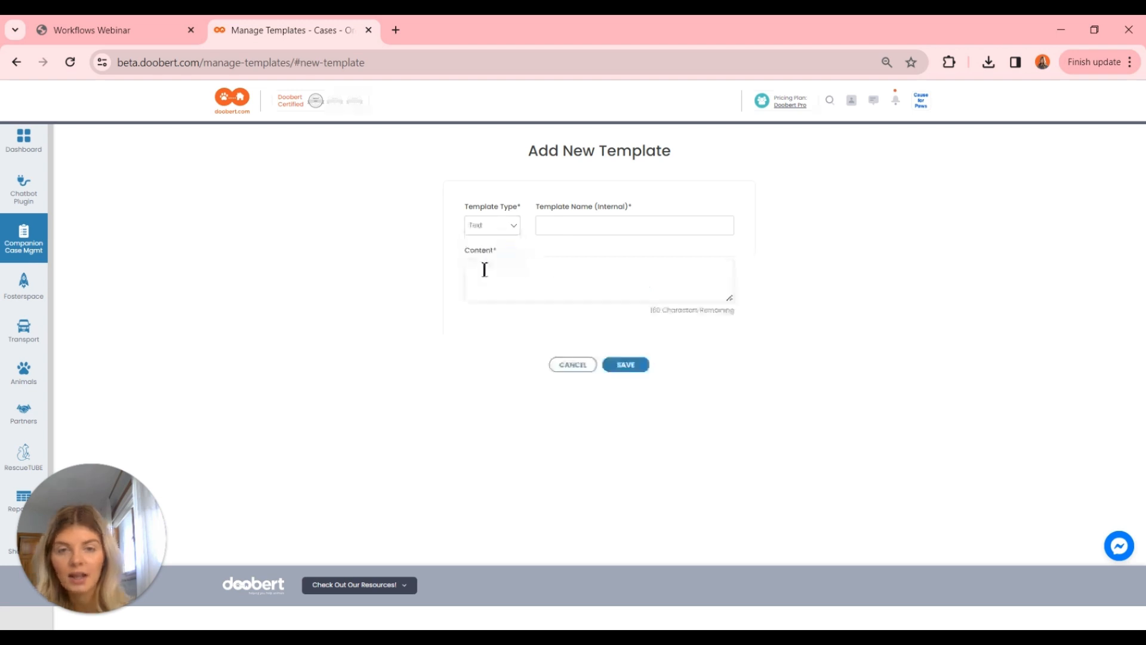
left_click(568, 227)
type("Than")
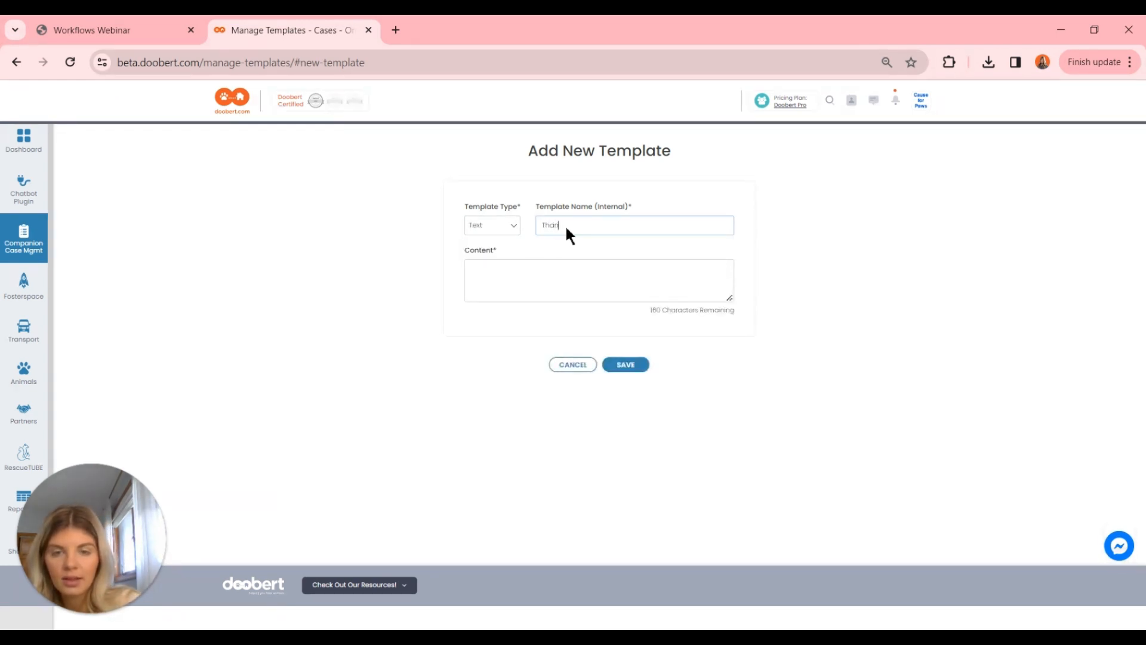
type("ks tor applying!")
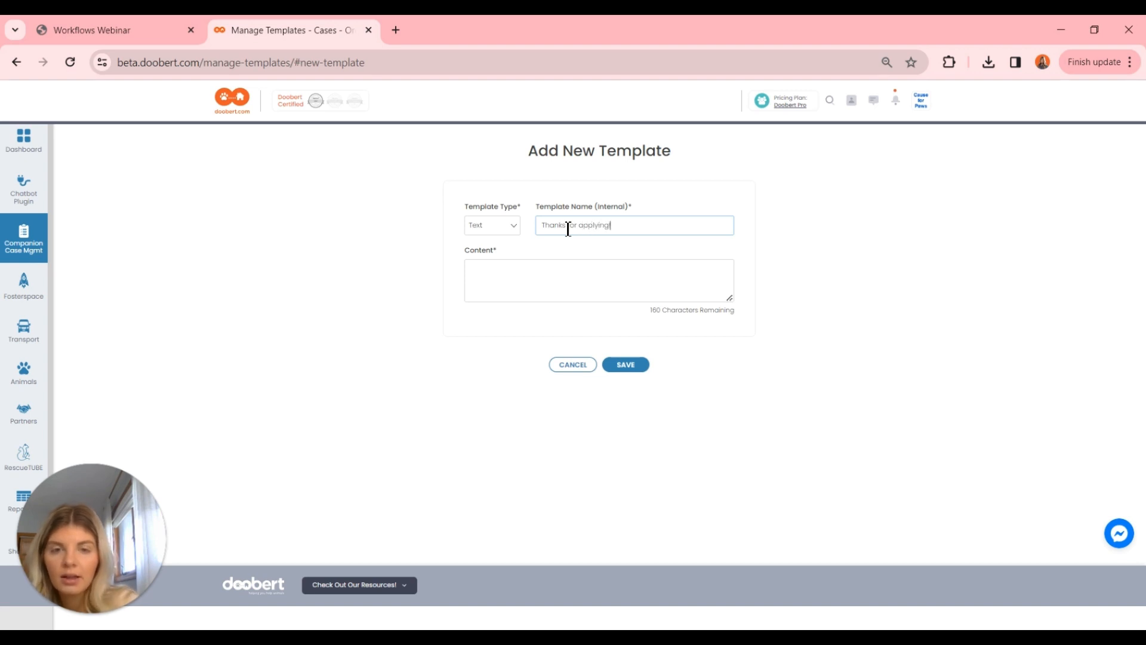
Begin the text message content with "Hey there!", a blank line and "We've received", correcting the misspelled word with the spelling suggestion
left_click(539, 275)
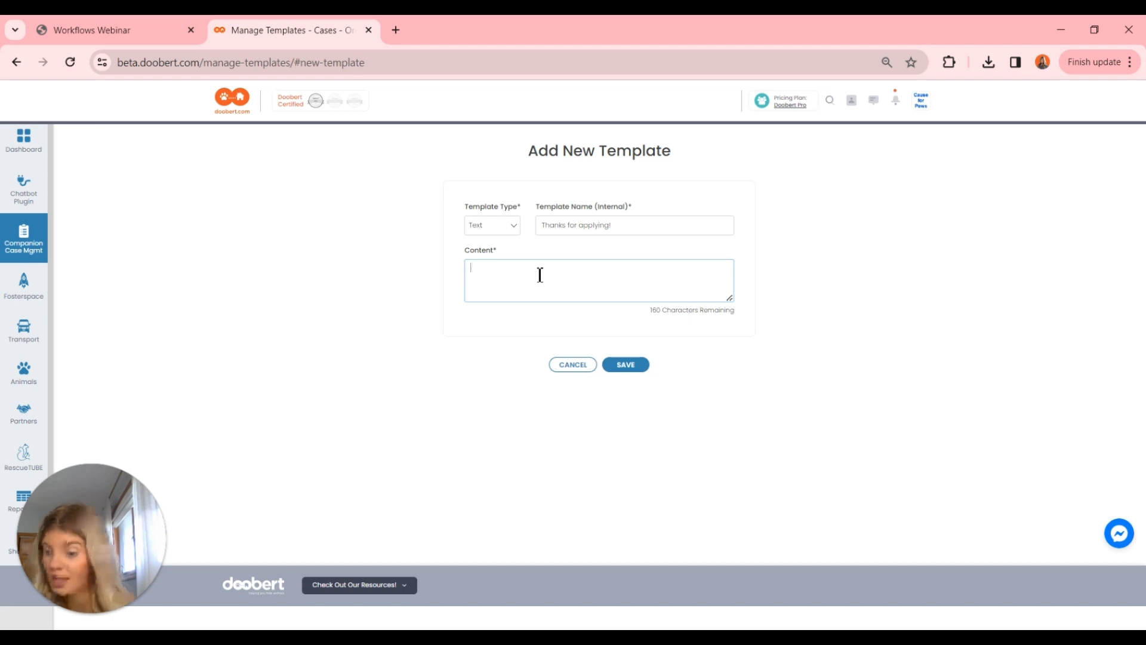
type("Hey ther")
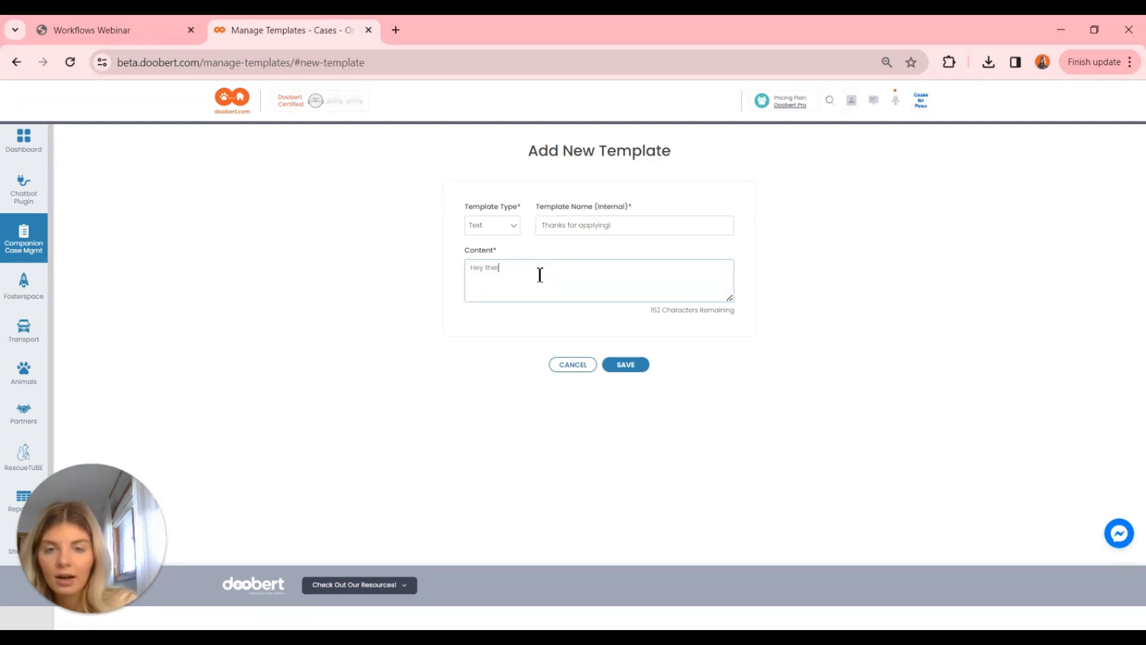
type("e!  ")
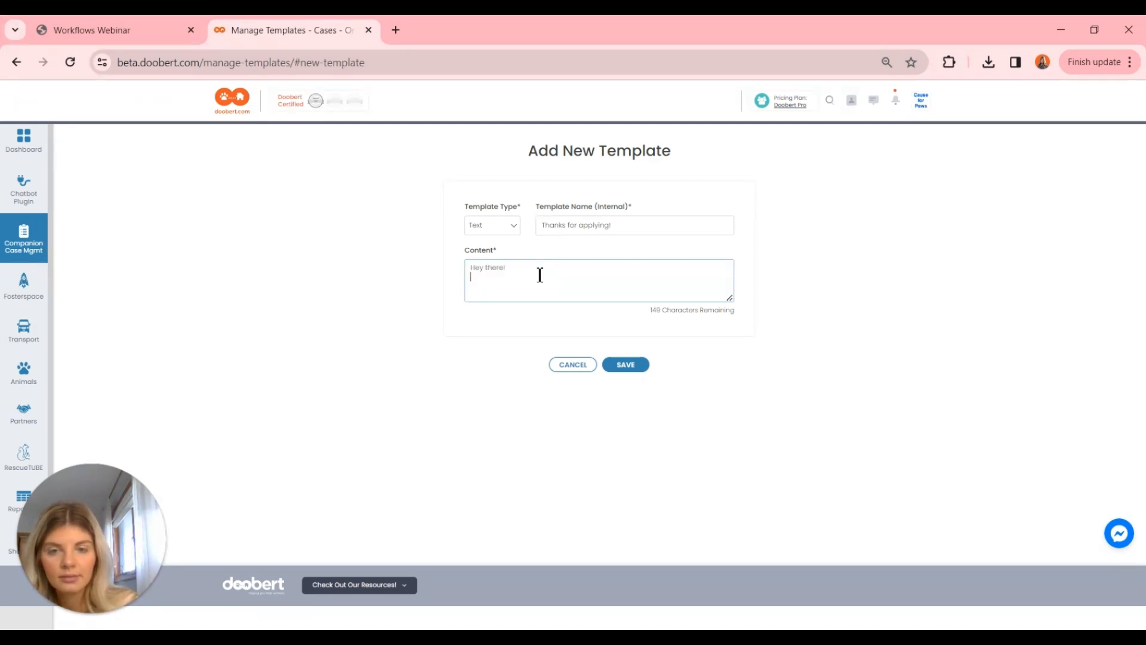
type("We'v")
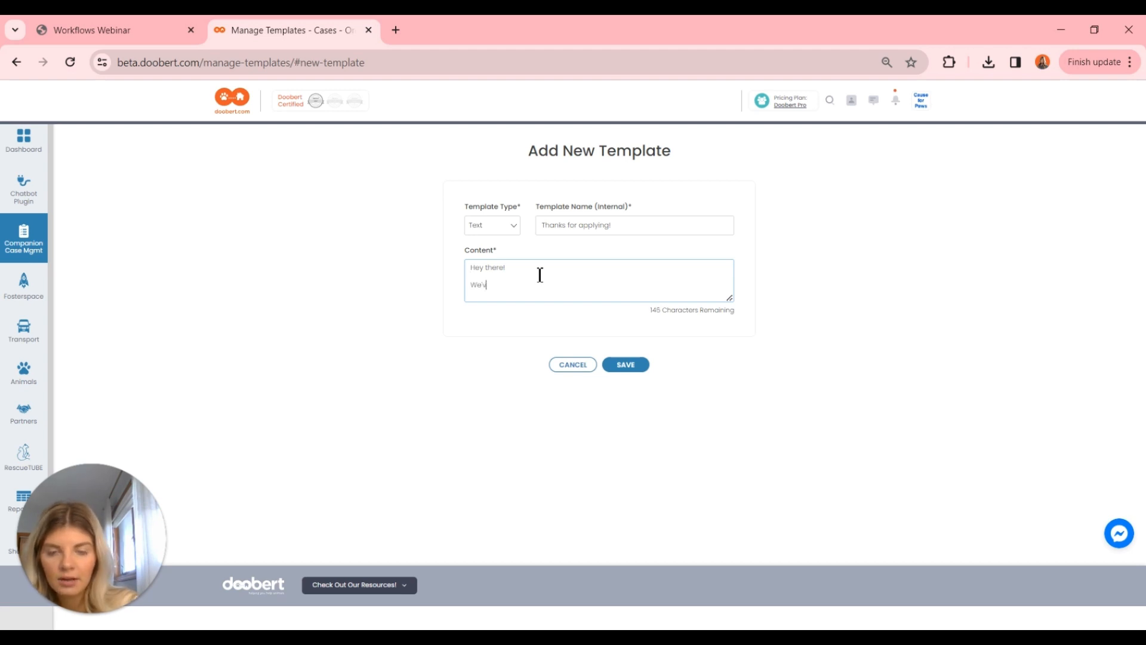
type("e recieved y")
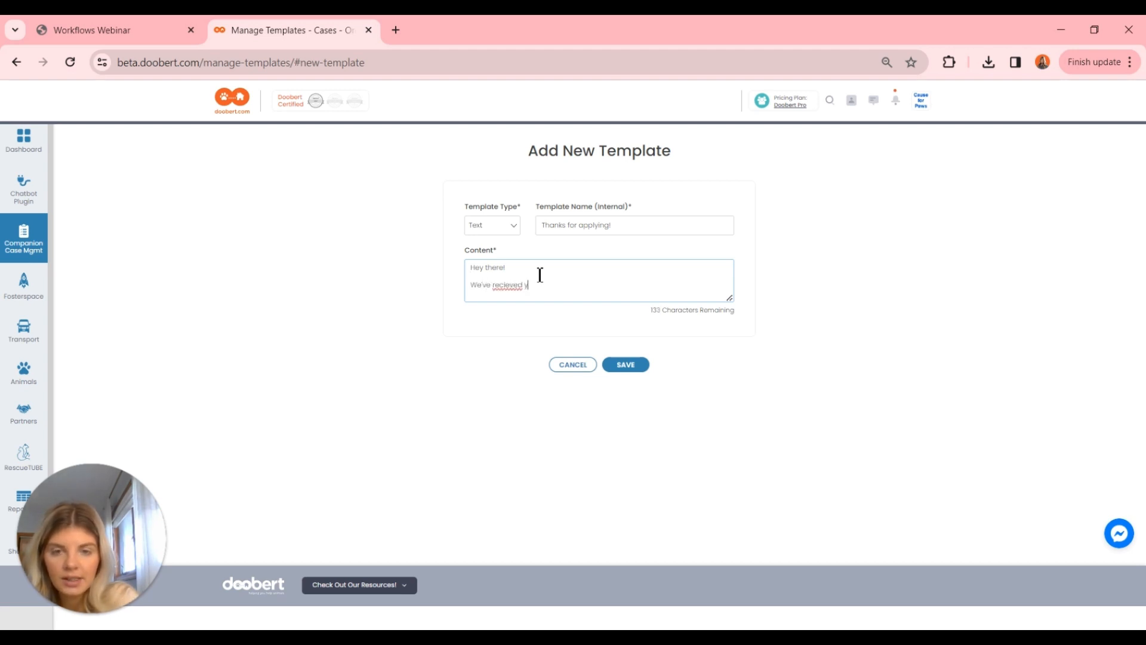
right_click(514, 286)
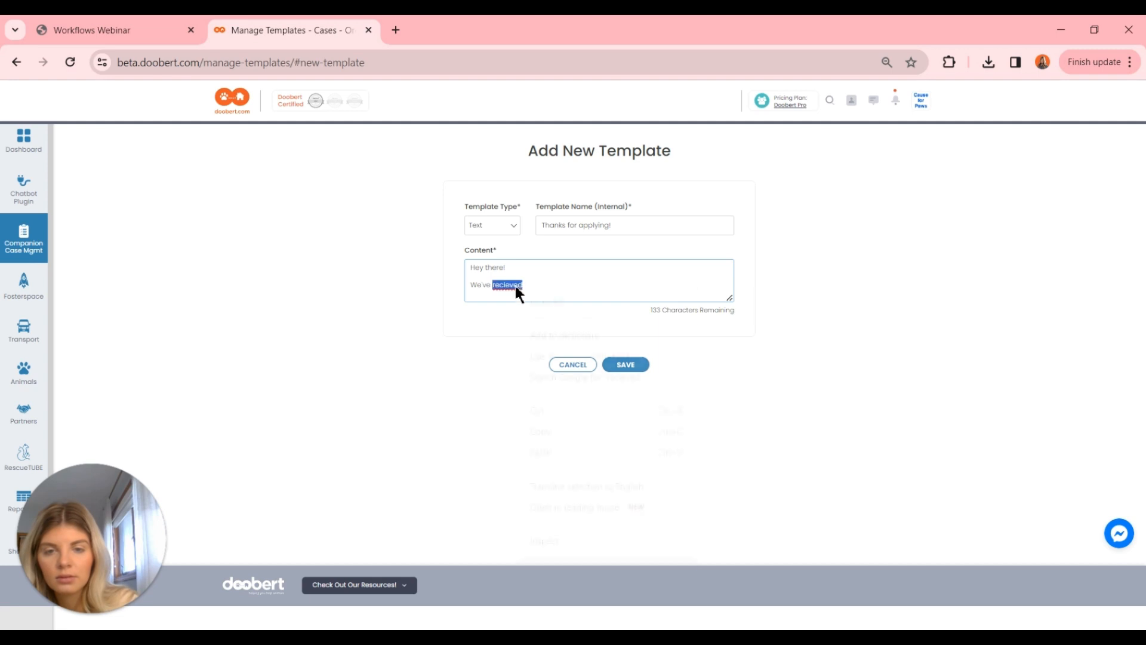
left_click(533, 303)
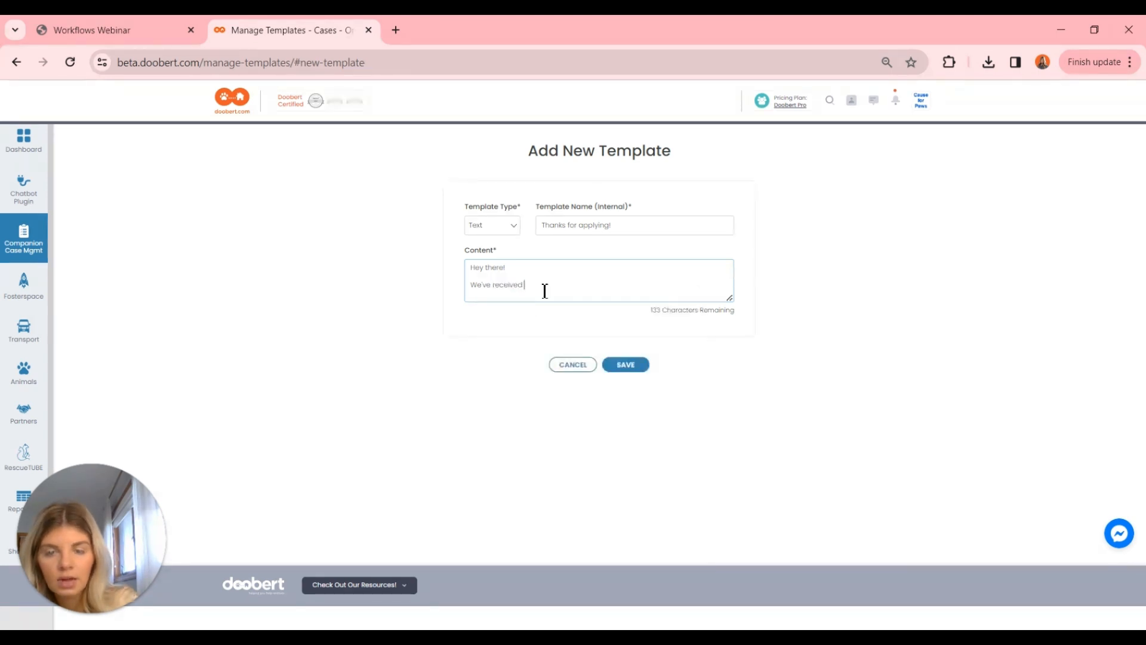
Complete the message with "your application and will be in touch soon to schedule your pet food pantry pick up." and save the text template
type("your applica")
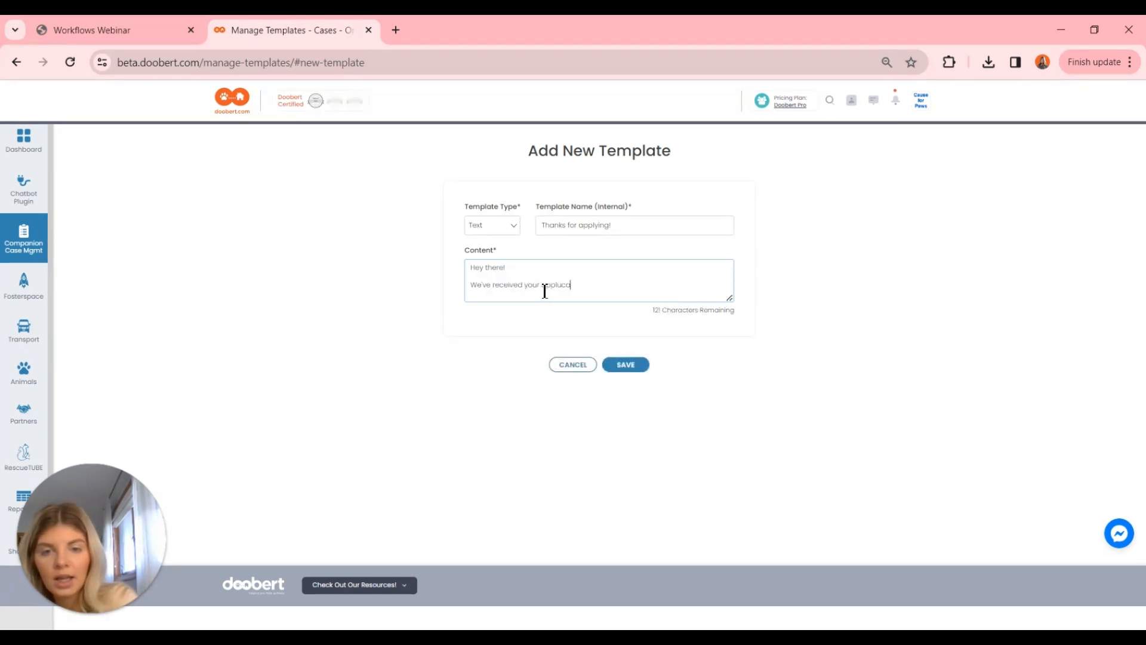
type("tion")
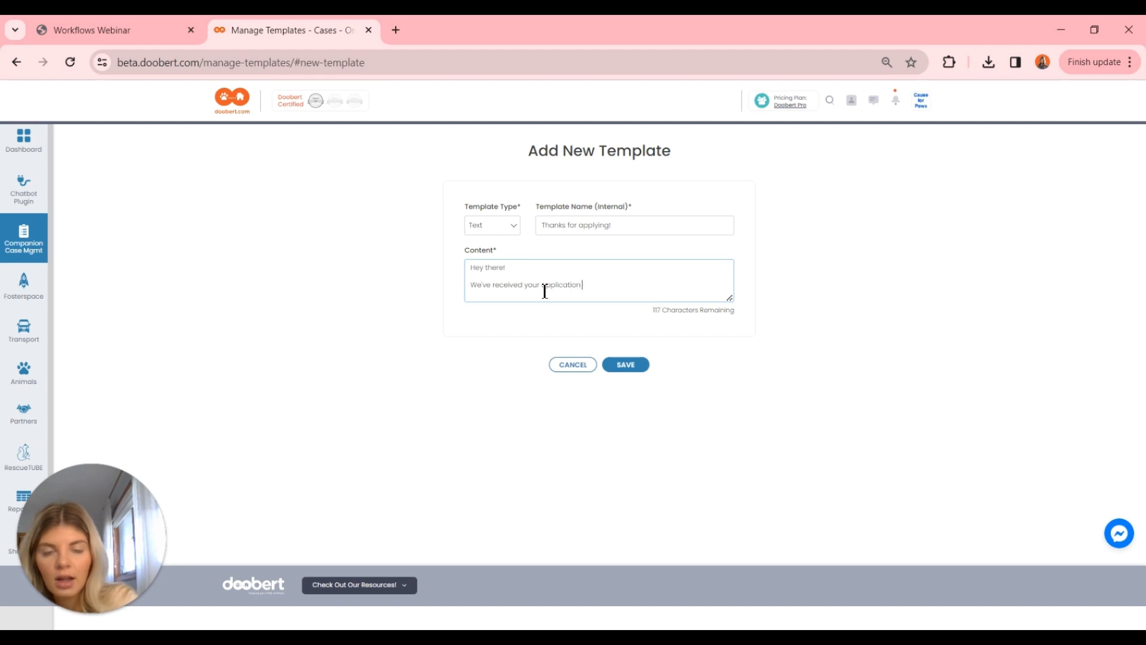
type(" and will be in ")
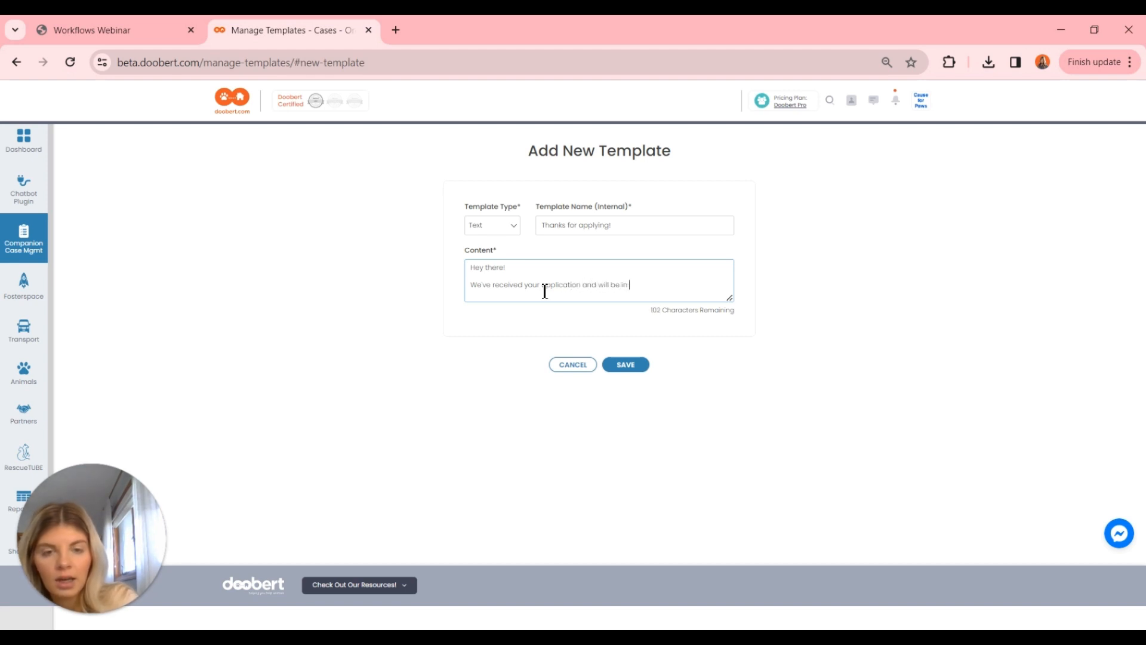
type("touch soon to")
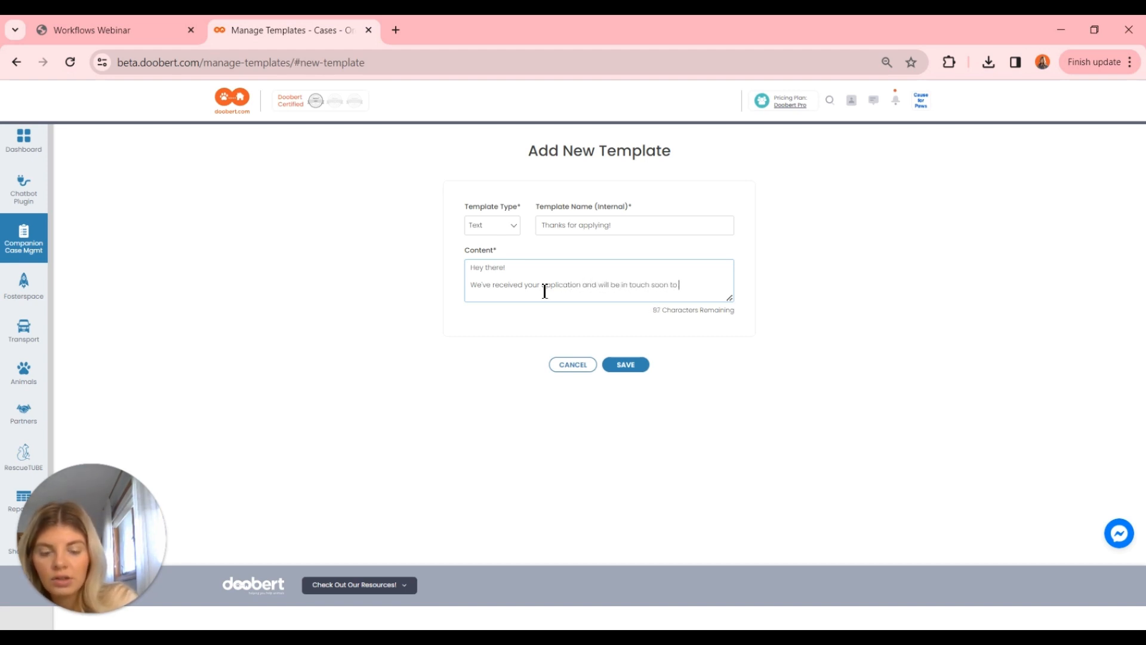
type(" schedule your pe")
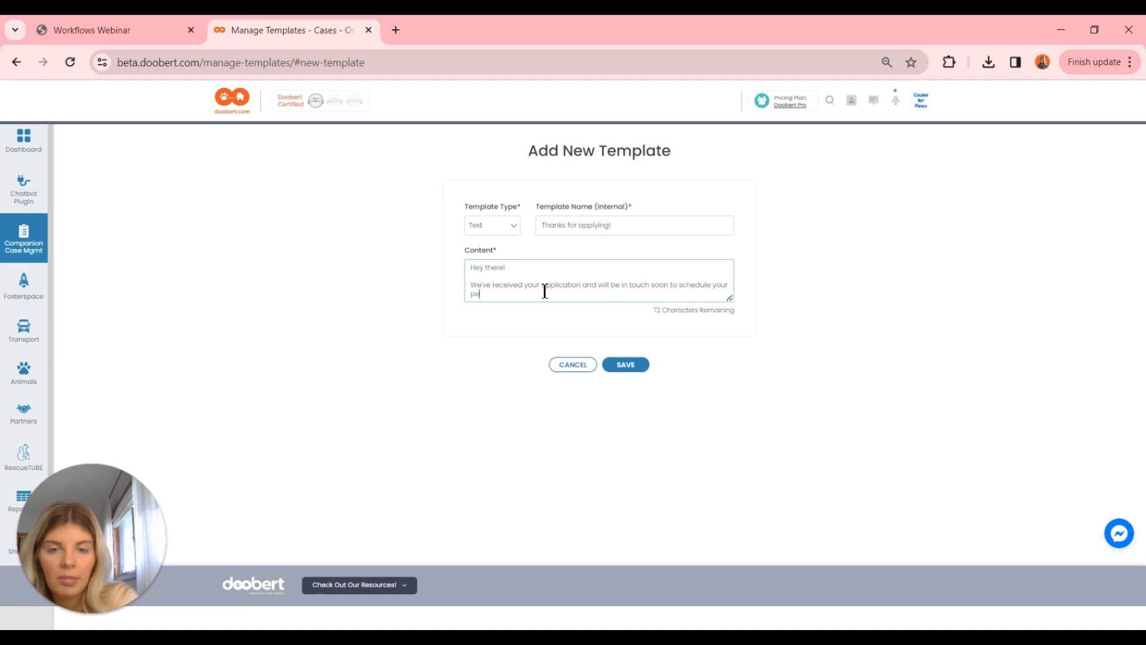
type("t food pantry")
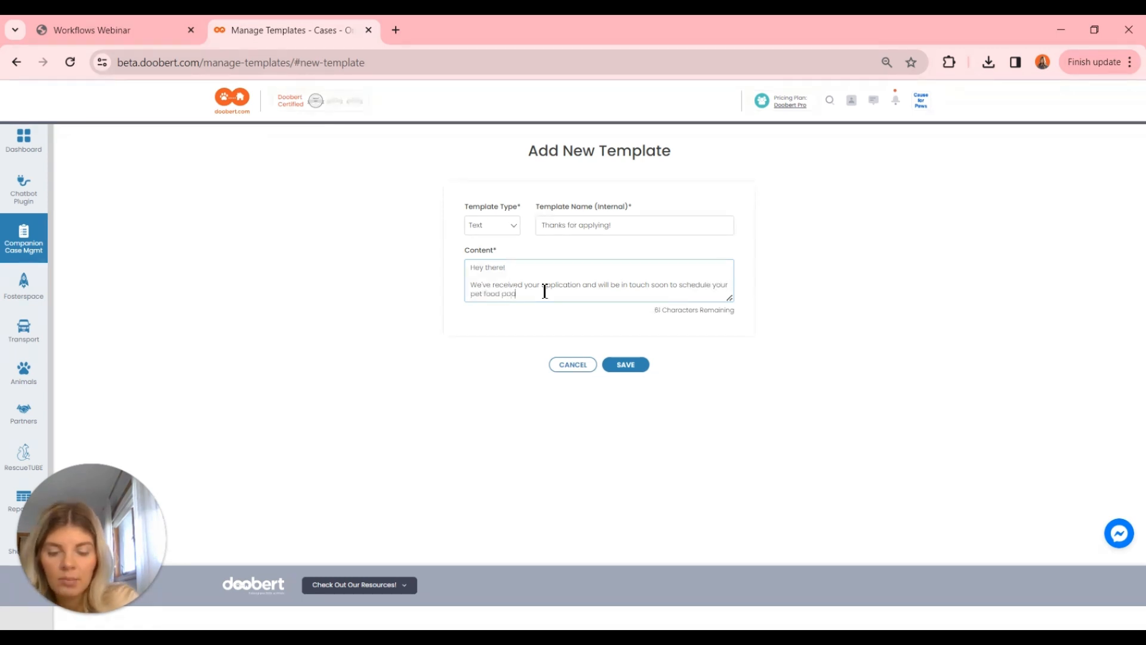
type(" pick up.")
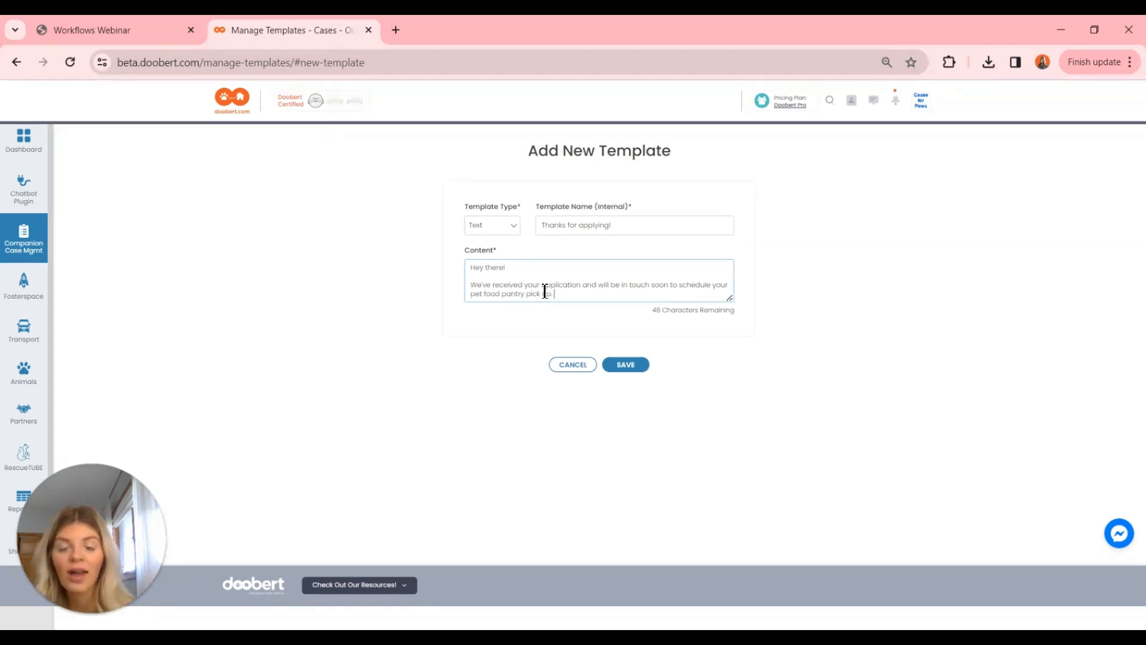
left_click(631, 370)
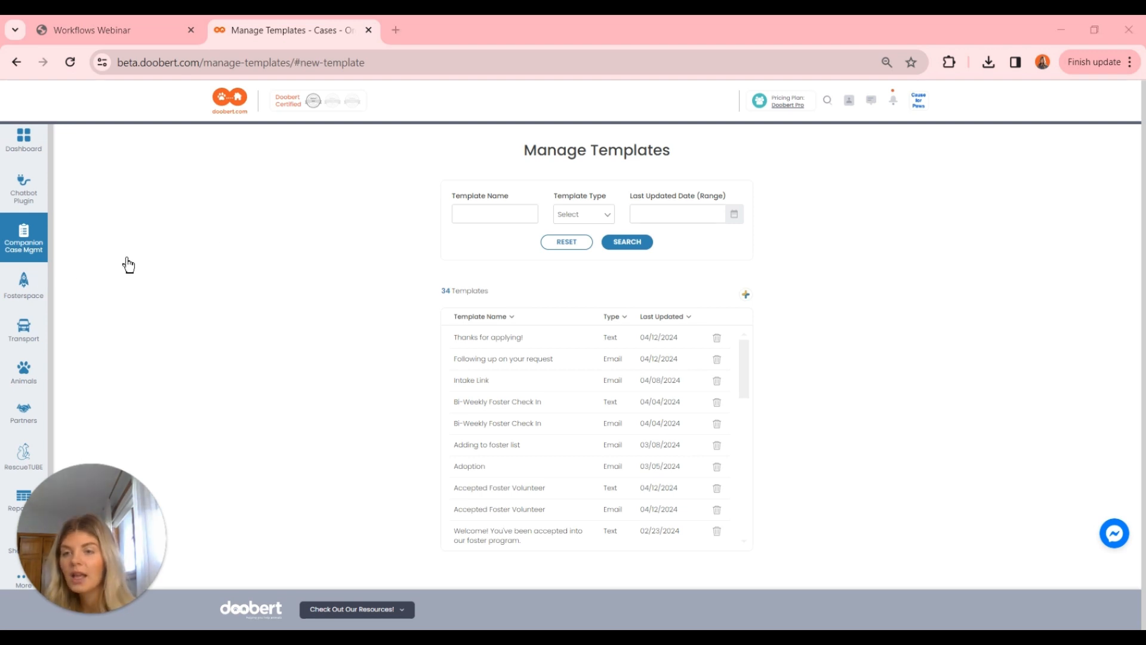
Open the existing Rehoming Workflow from the case management workflows and examine its email, text, response-delay and action steps
left_click(29, 248)
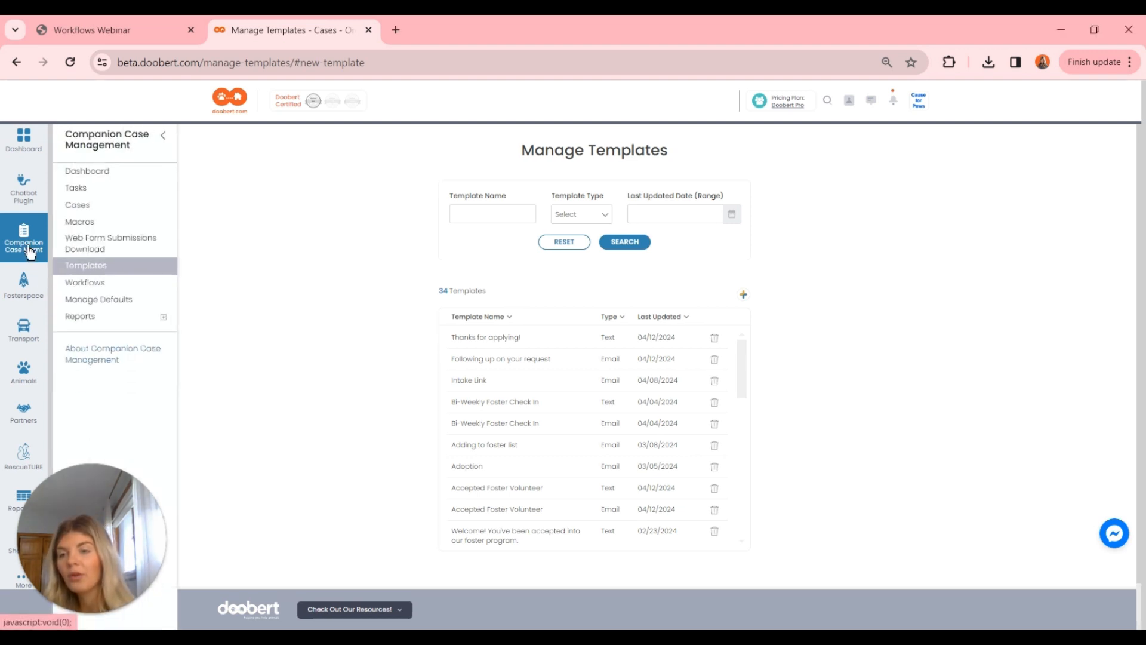
left_click(61, 282)
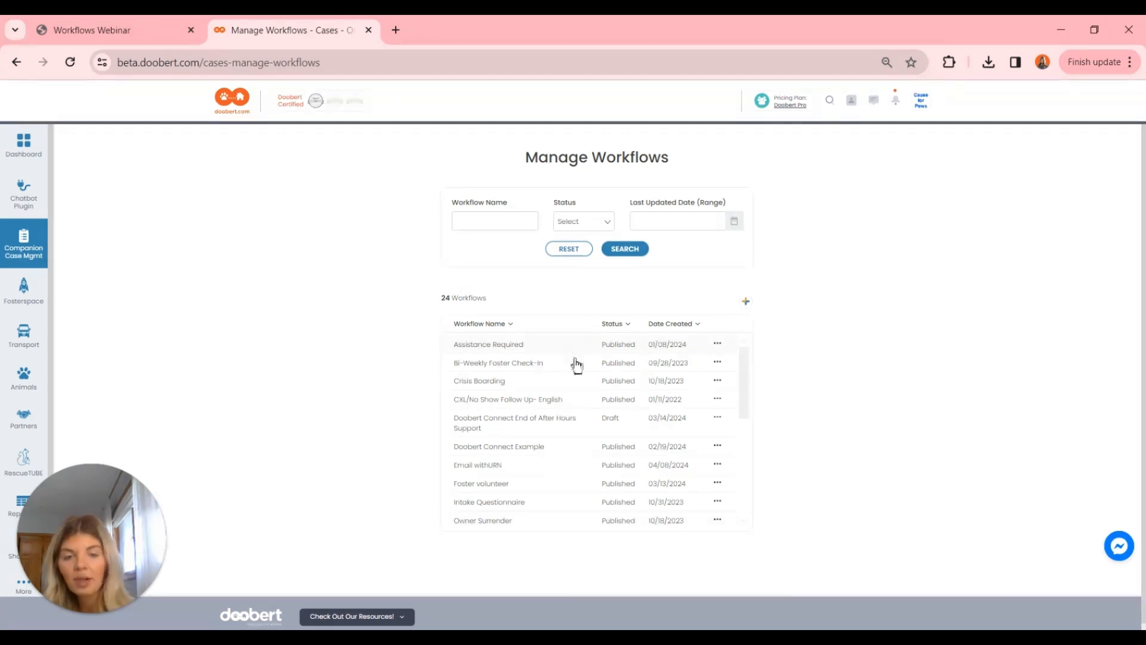
scroll(575, 376, "down", 2)
scroll(576, 383, "down", 2)
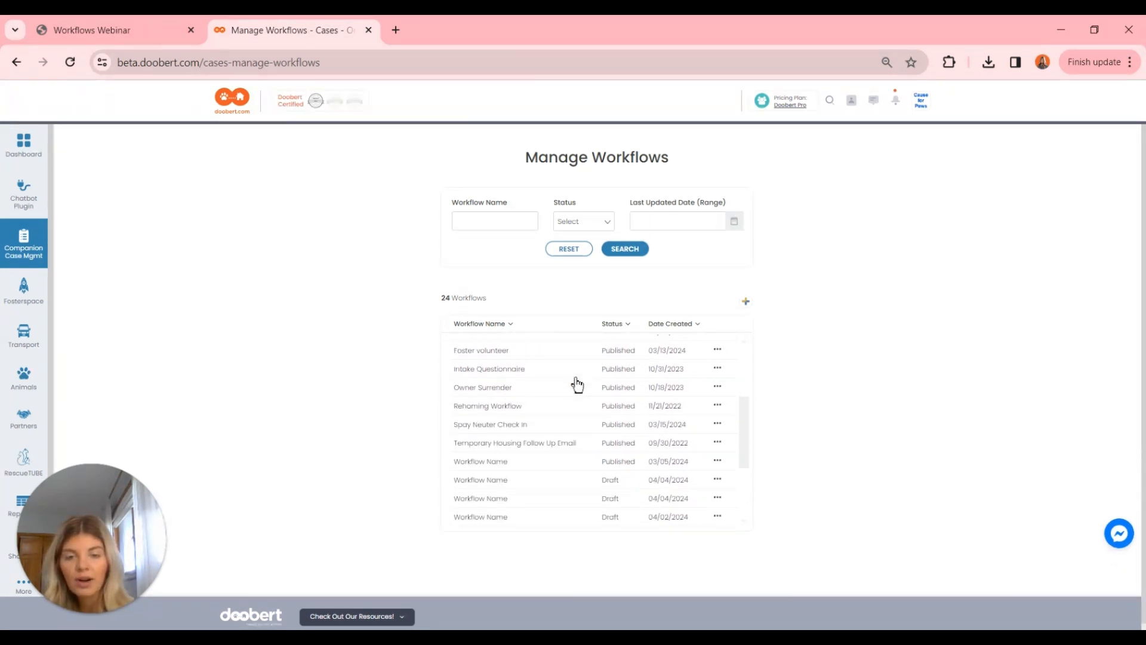
left_click(544, 402)
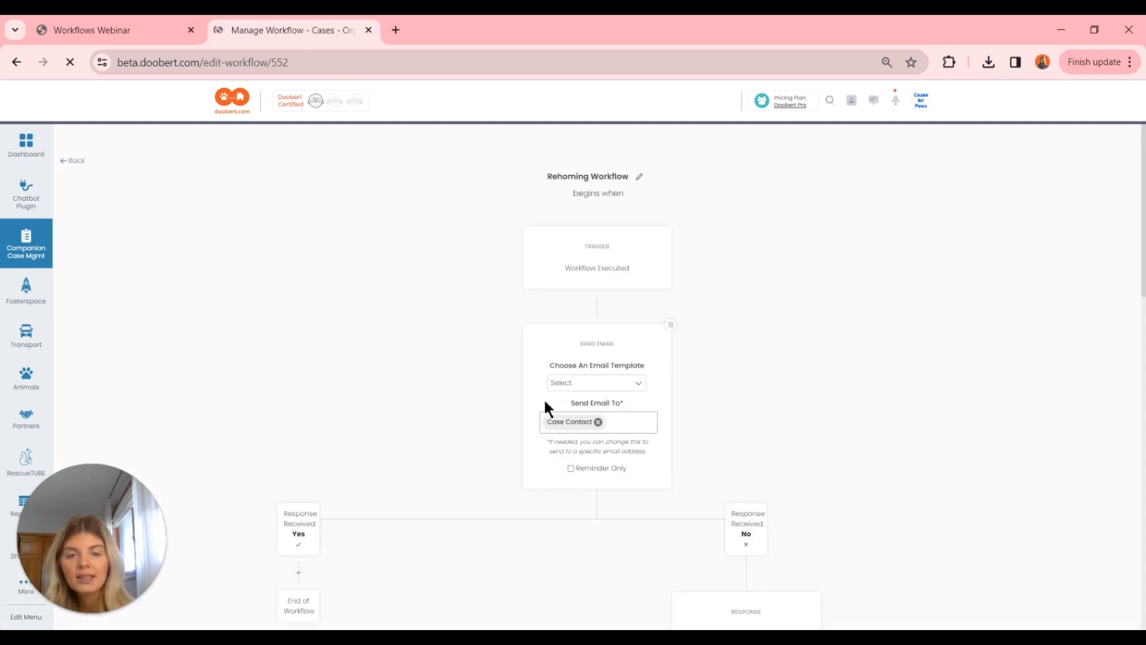
scroll(544, 403, "down", 2)
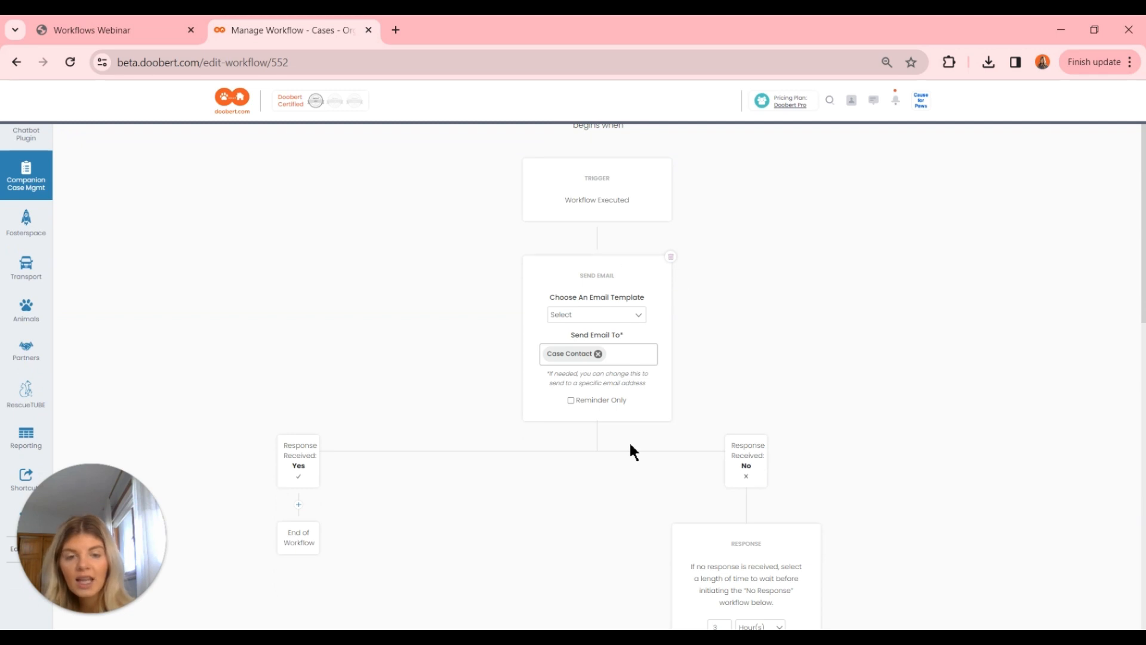
scroll(631, 446, "down", 10)
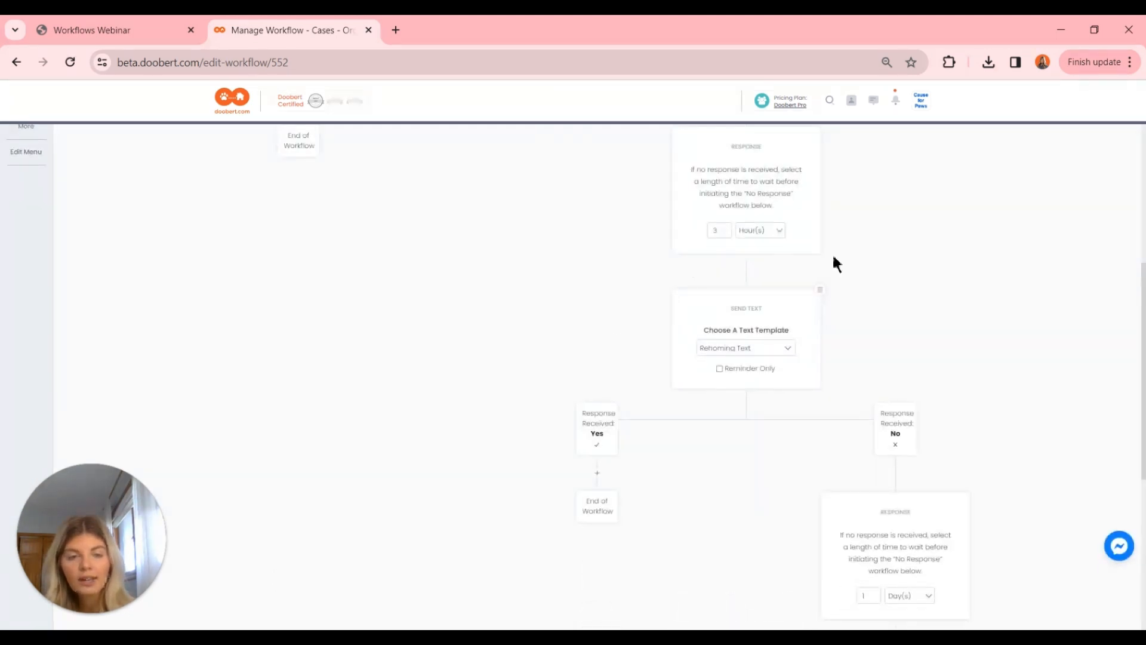
scroll(746, 515, "down", 6)
scroll(746, 515, "down", 3)
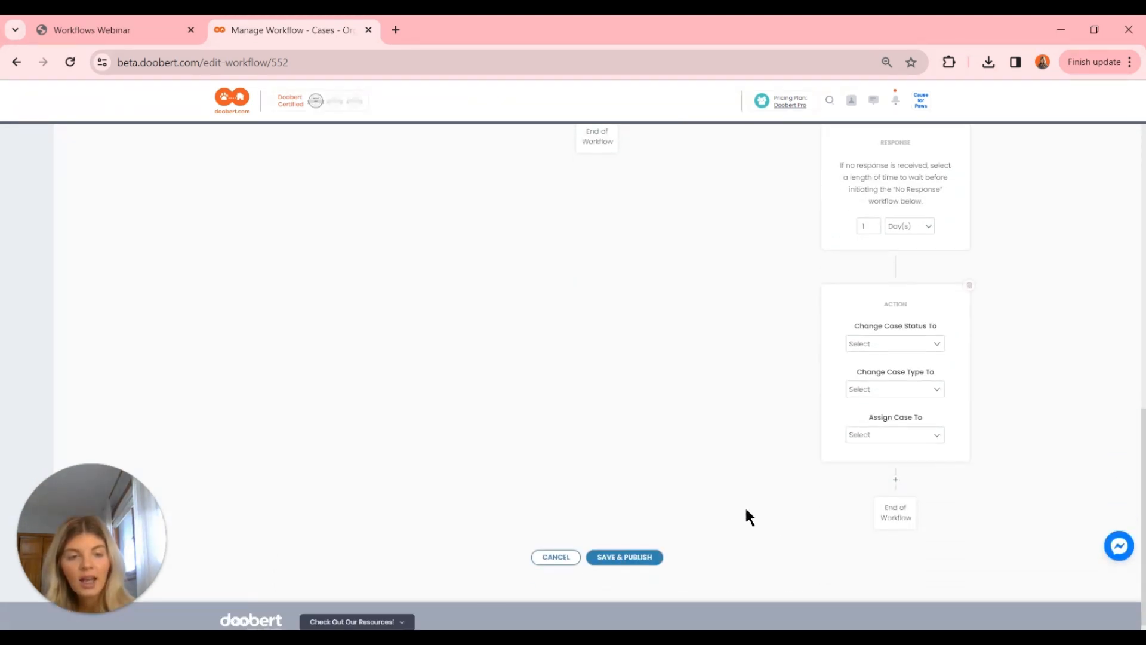
scroll(860, 491, "up", 3)
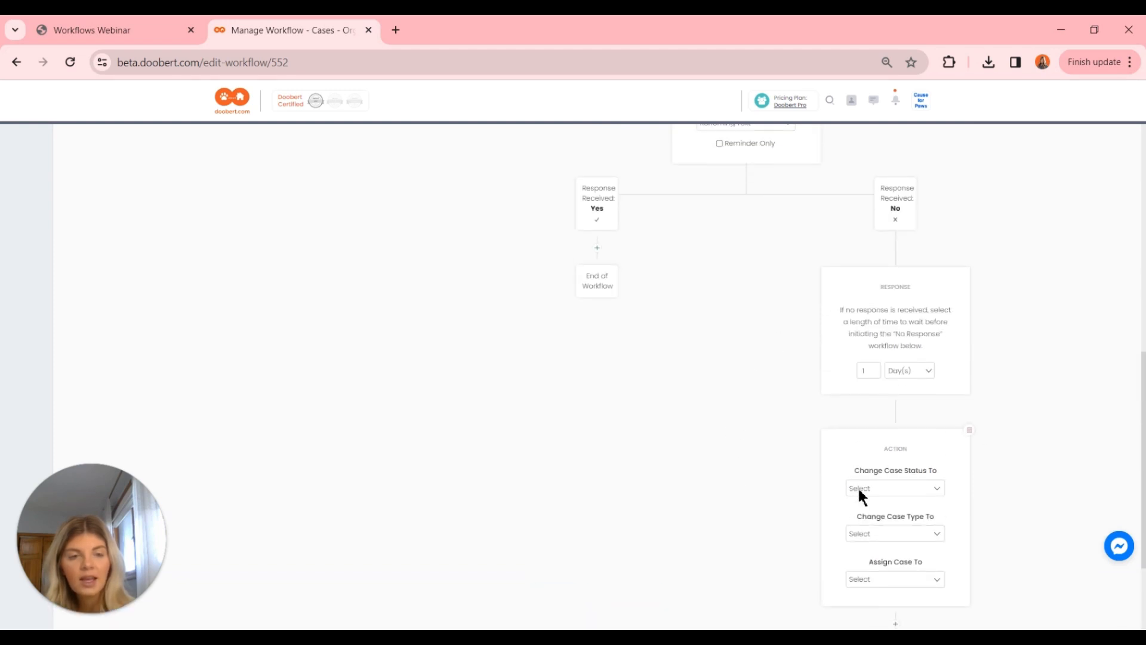
scroll(859, 491, "up", 7)
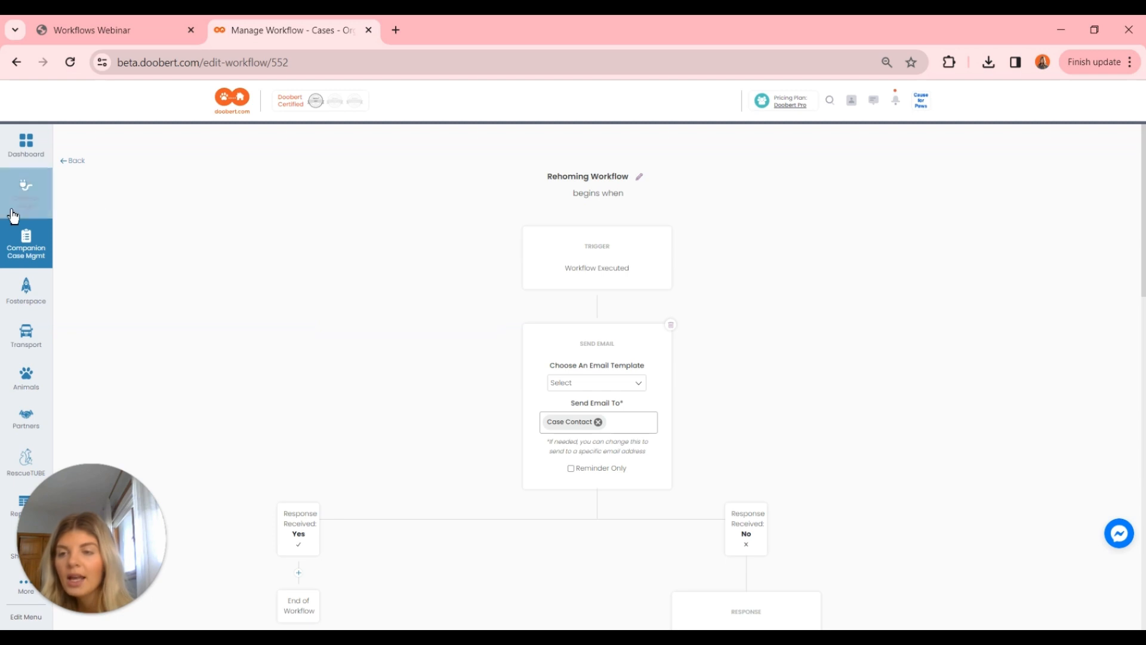
Return to the list of case management workflows and start a new workflow
mouse_move(28, 242)
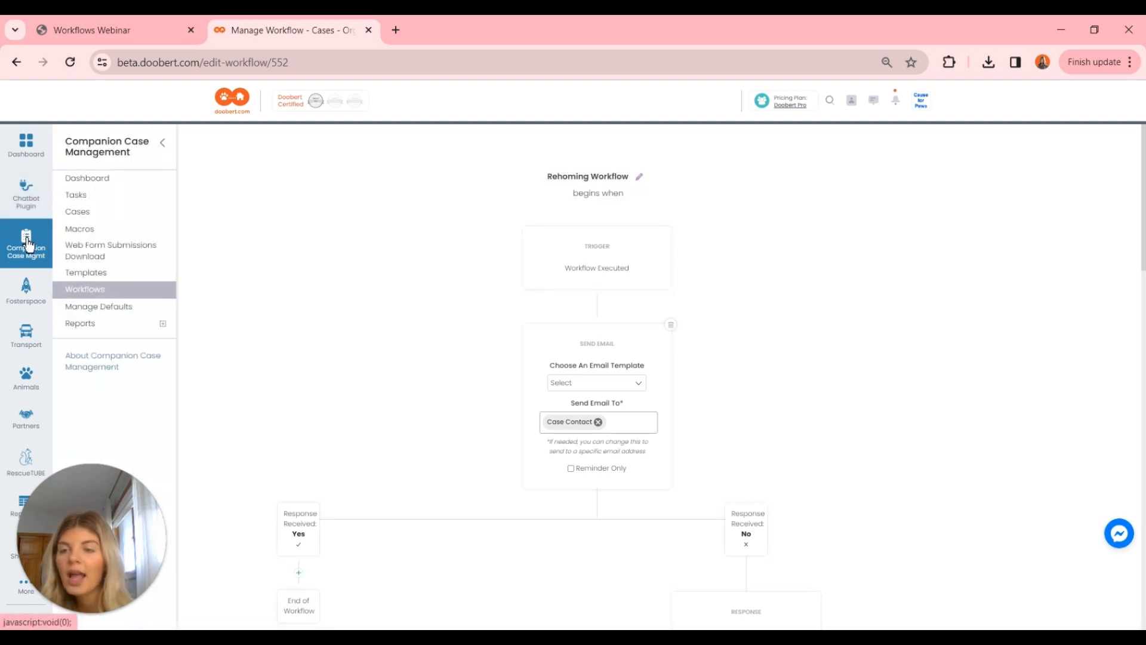
left_click(72, 290)
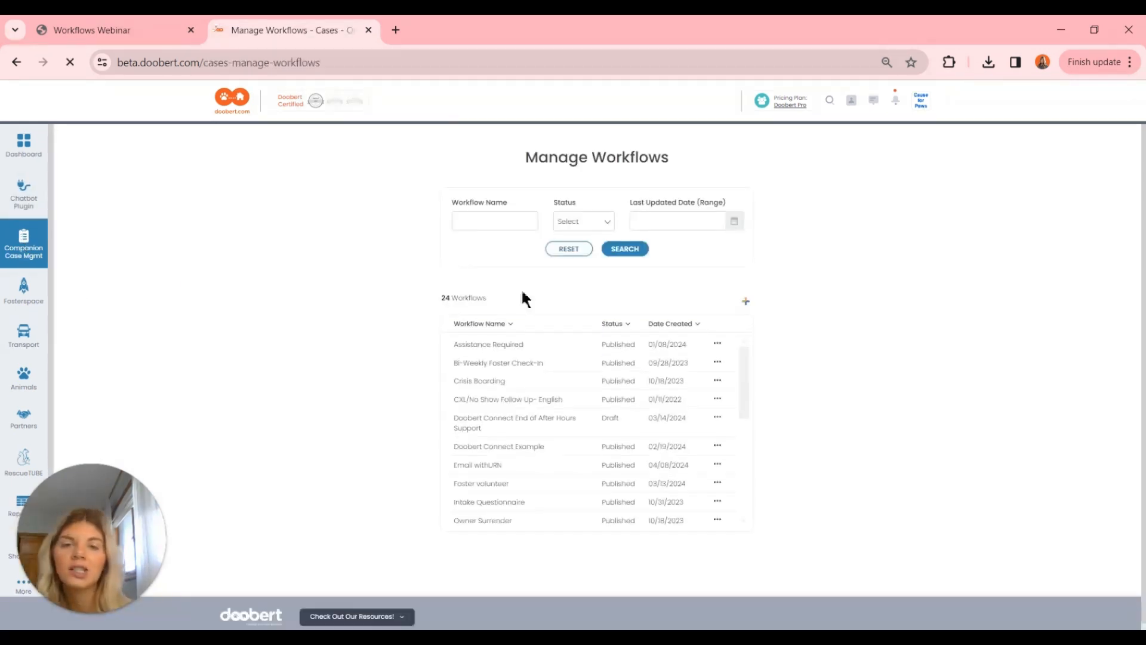
left_click(745, 304)
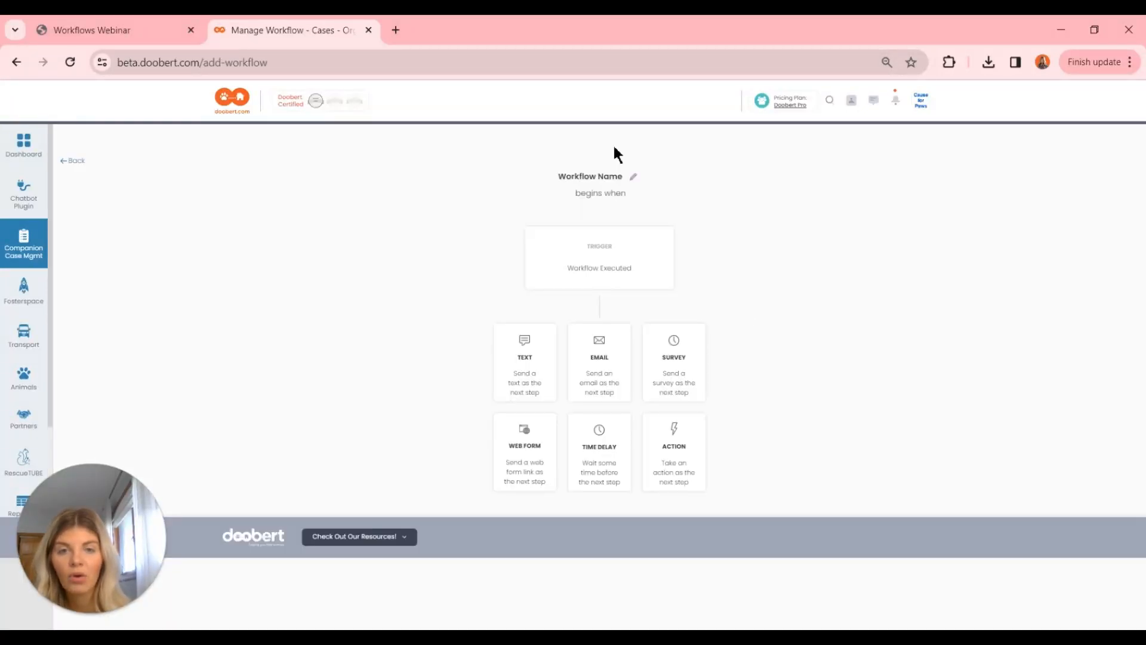
Replace the new workflow's placeholder name with "Pet Food Pantry Follow Up" and save the name
left_click(634, 177)
key("BackSpace")
key("BackSpace")
key("BackSpace")
key("BackSpace")
key("BackSpace")
key("BackSpace")
key("BackSpace")
key("BackSpace")
key("BackSpace")
key("BackSpace")
key("BackSpace")
key("BackSpace")
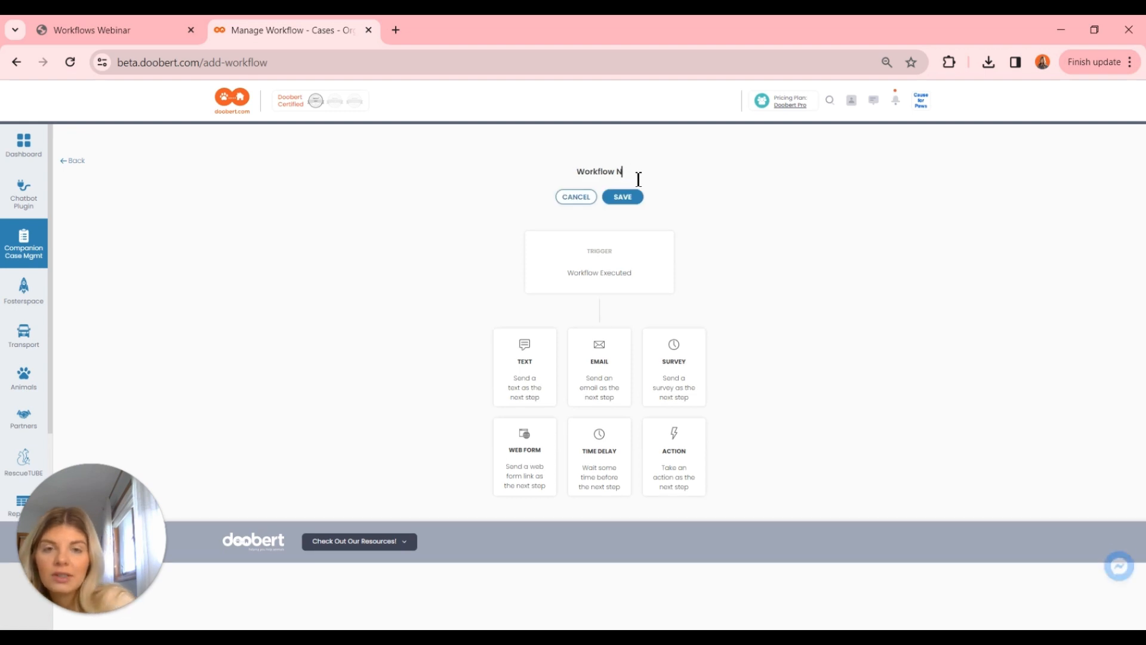
key("BackSpace")
type("P")
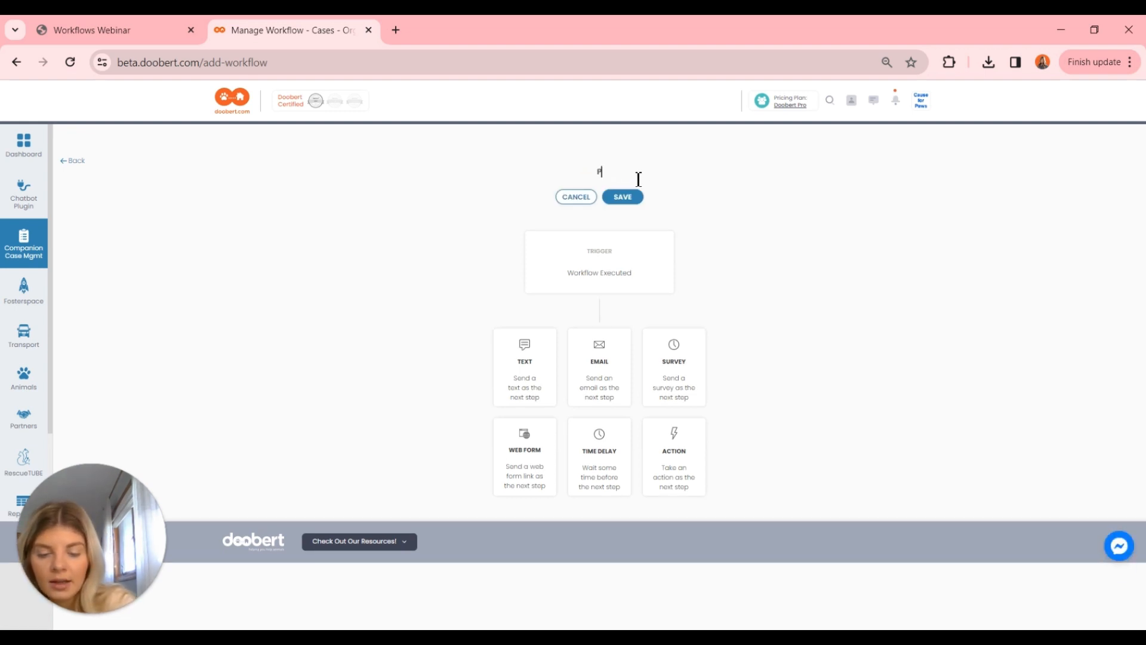
type("et Food ")
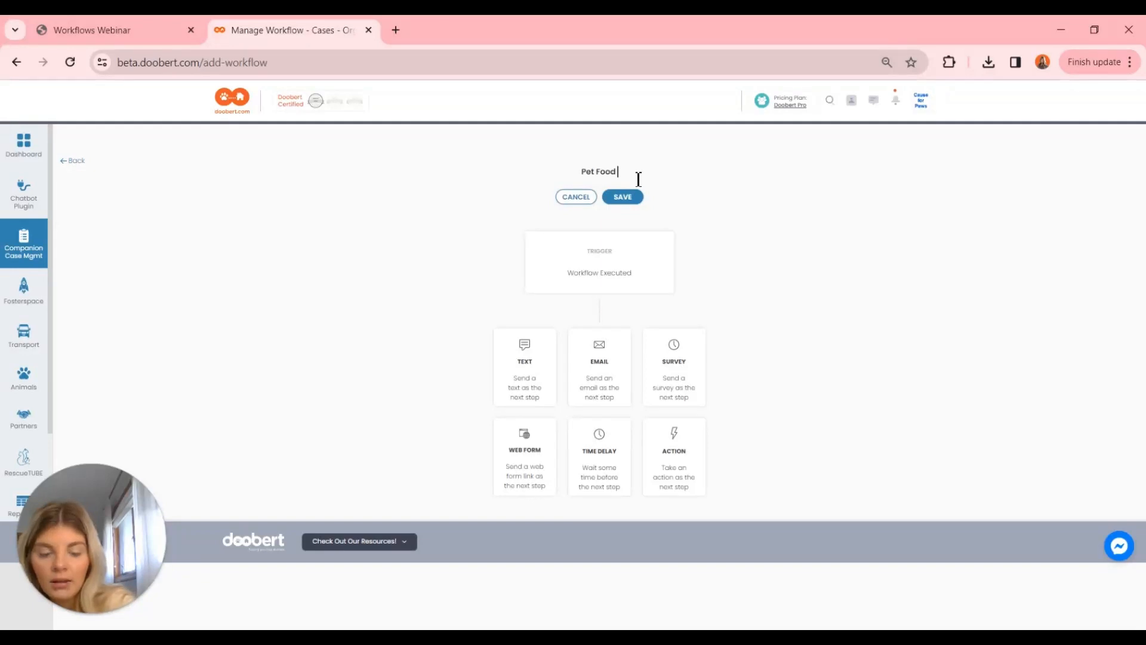
type("Pantry Follow-Up")
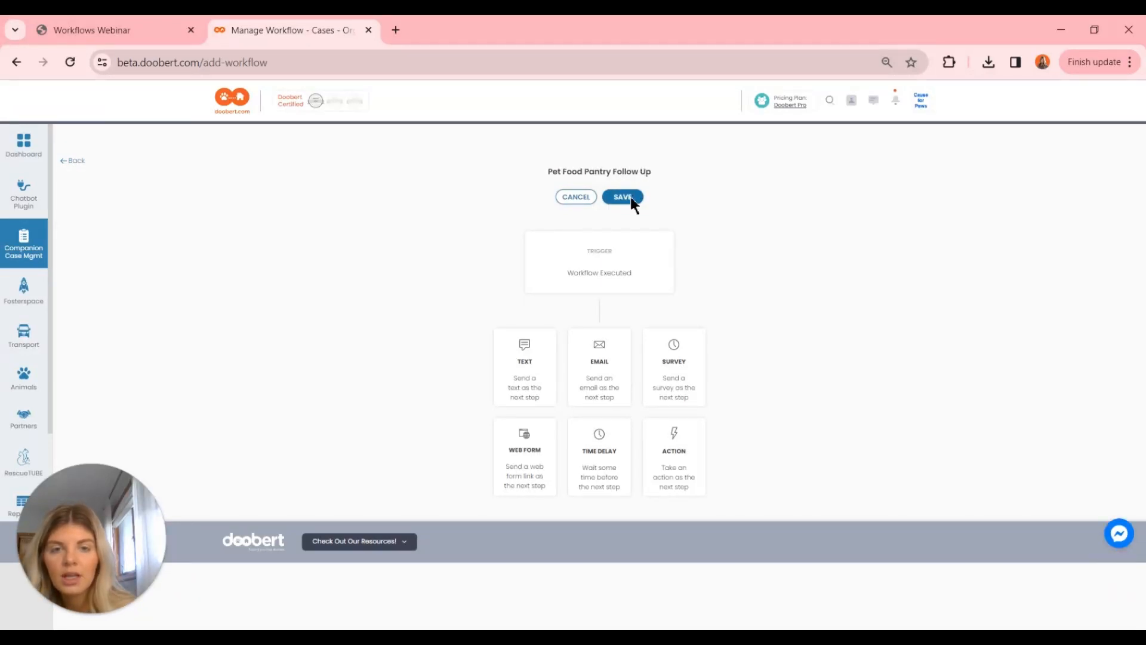
left_click(630, 196)
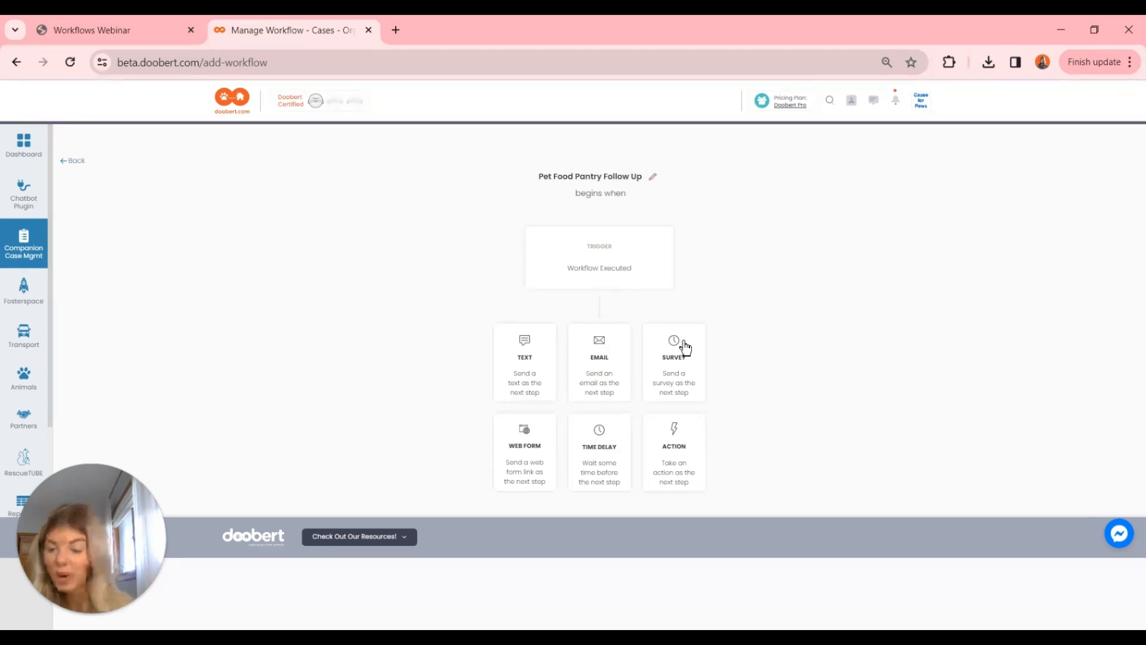
Add an email as the first step after the trigger, using the "Following up on your request" template
left_click(602, 365)
left_click(591, 384)
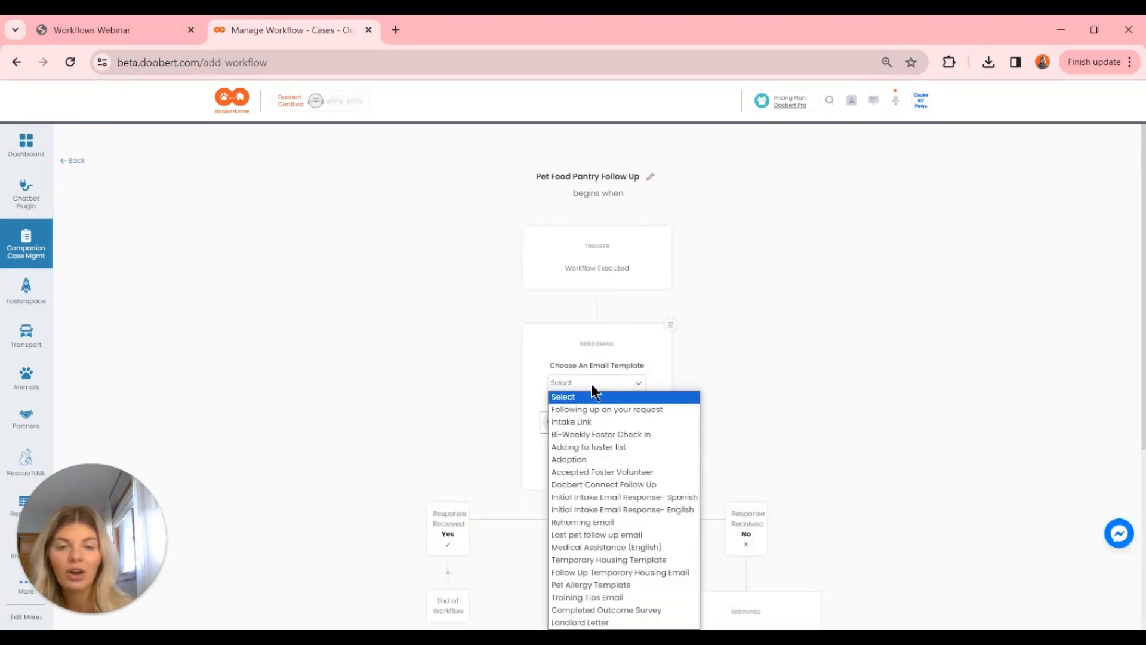
left_click(668, 410)
Add an action to the email's Response Received: Yes branch that changes the case status to Active and the case type to Pet Food Pantry
scroll(683, 407, "down", 1)
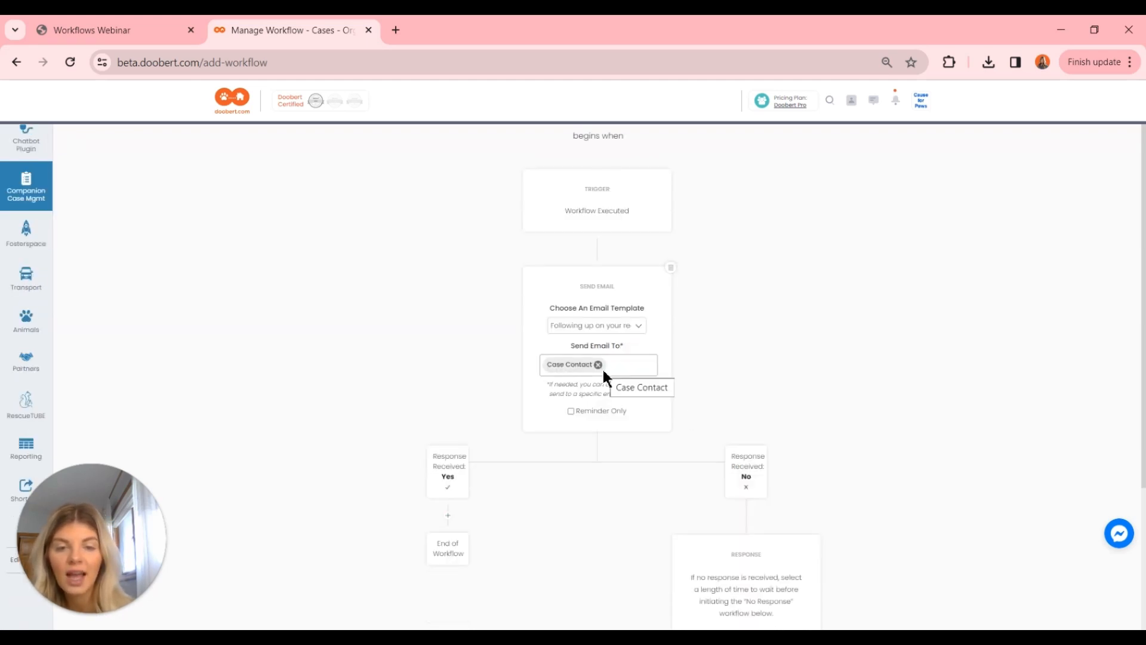
scroll(716, 302, "down", 3)
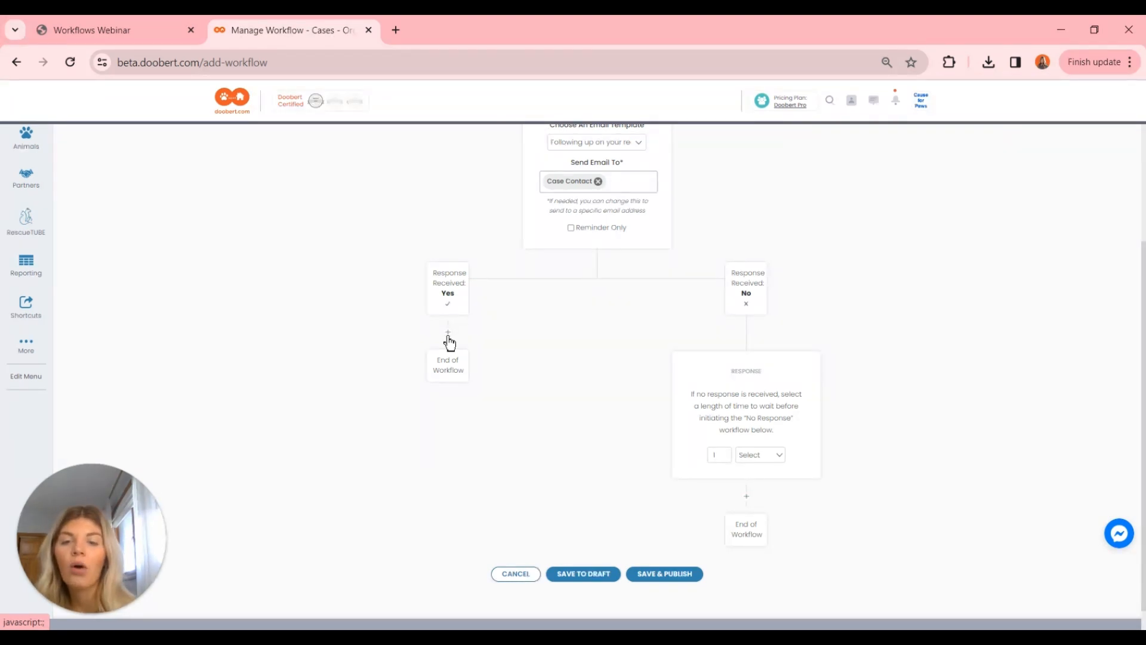
left_click(448, 337)
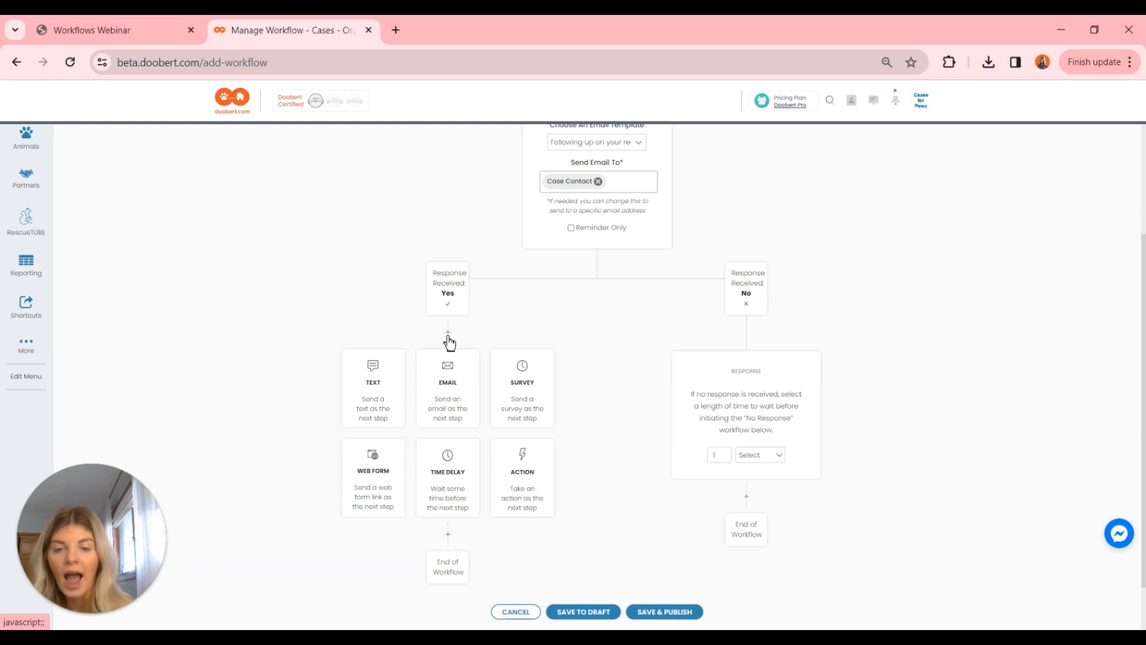
left_click(519, 503)
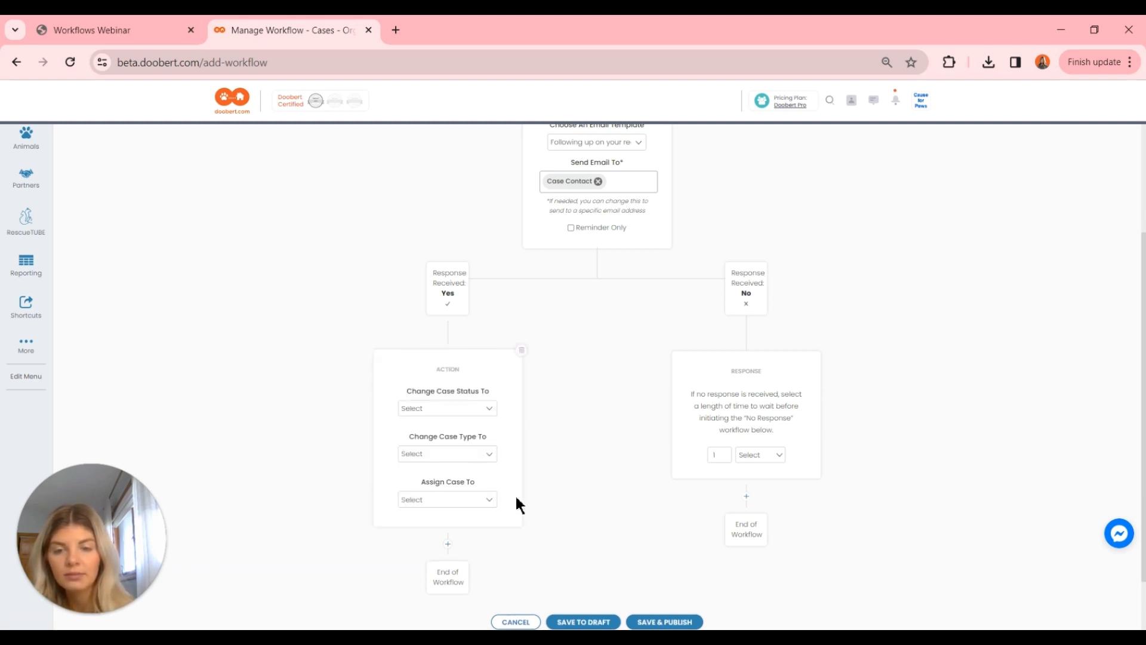
left_click(453, 410)
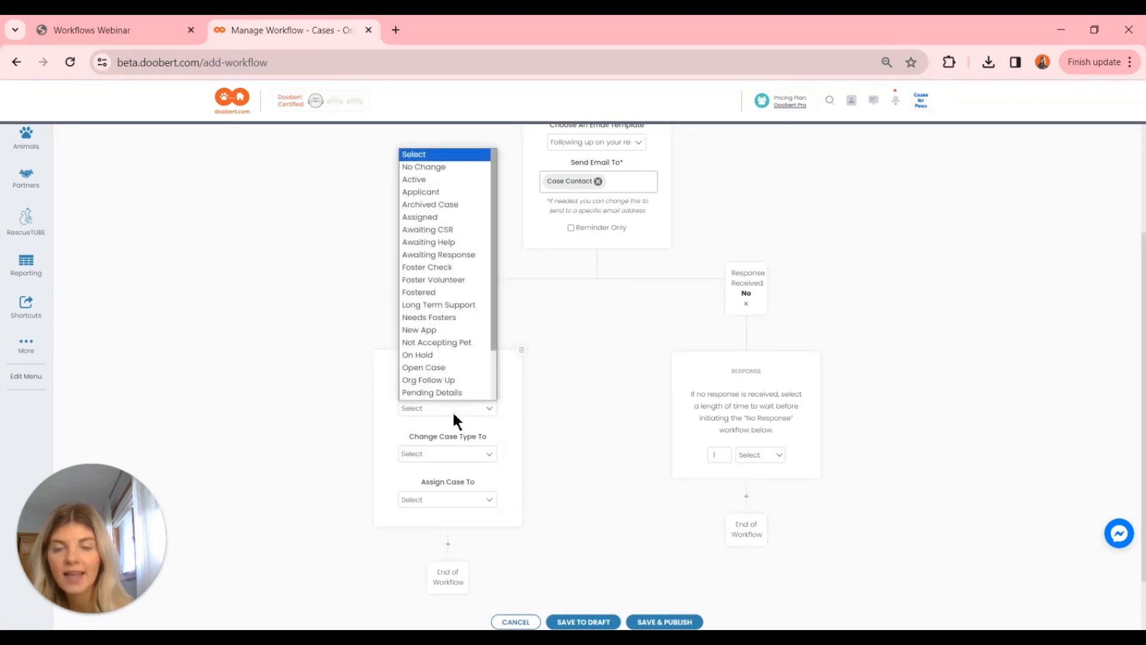
scroll(452, 194, "down", 1)
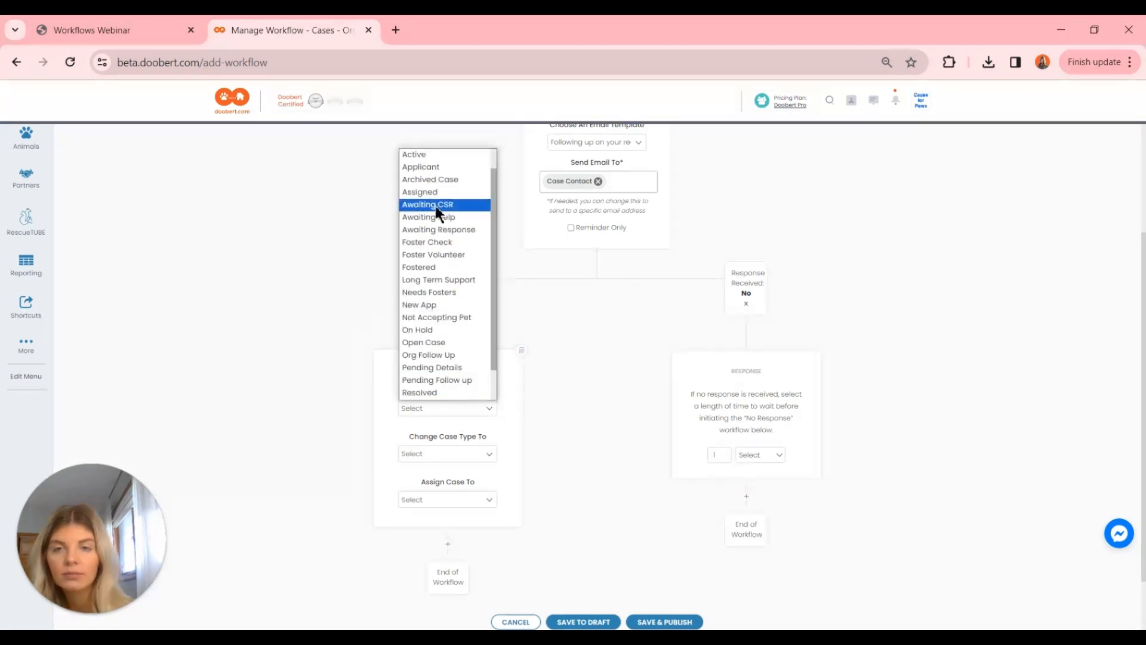
scroll(434, 203, "up", 1)
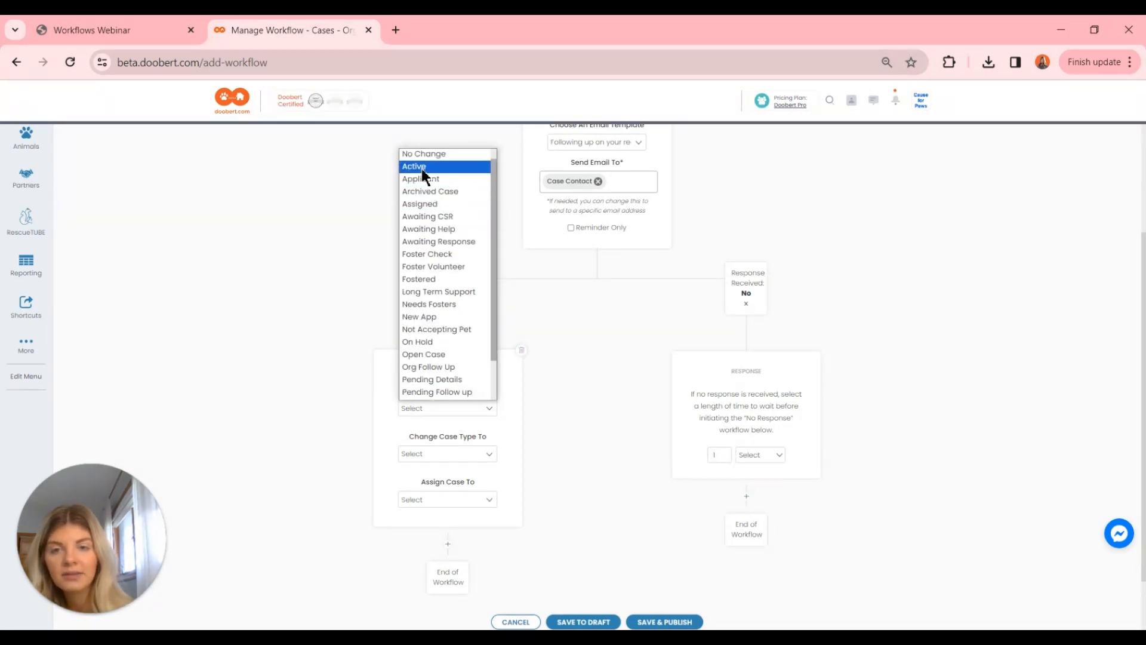
left_click(421, 169)
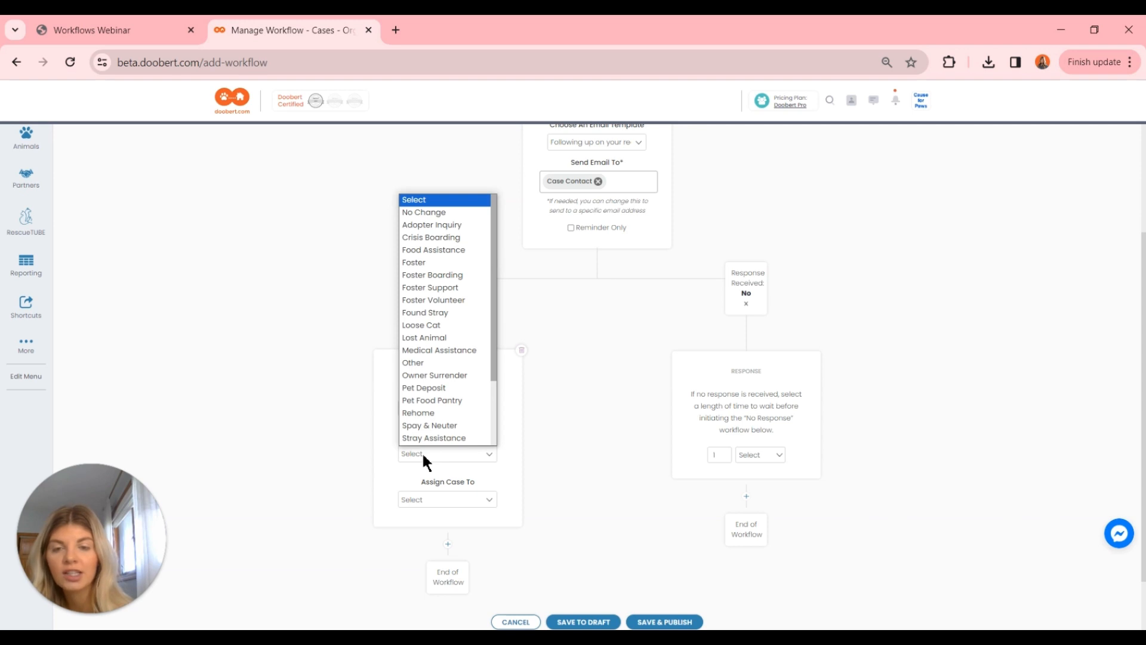
left_click(437, 400)
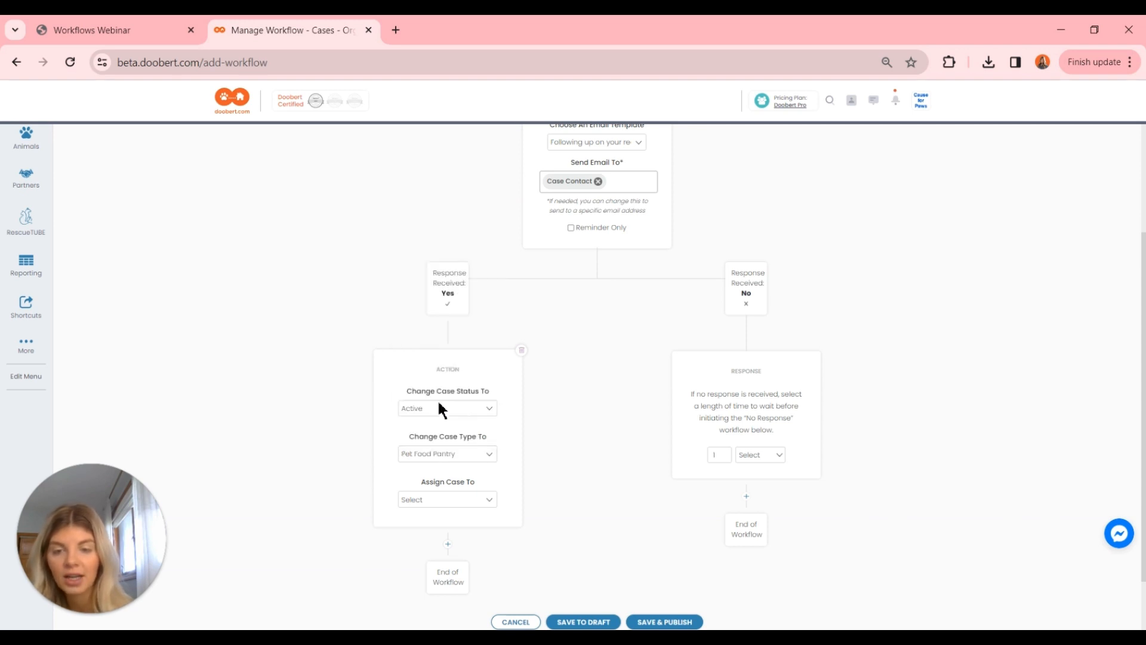
Assign the case to a staff member in the action on the email's Response Received: Yes branch
left_click(486, 503)
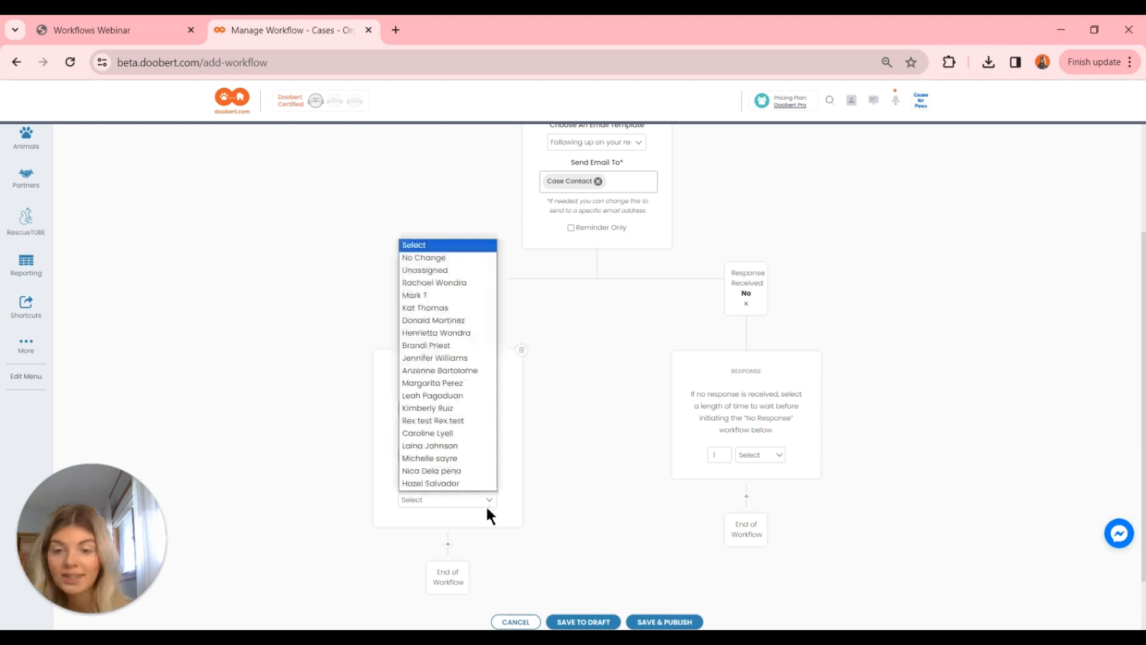
left_click(460, 446)
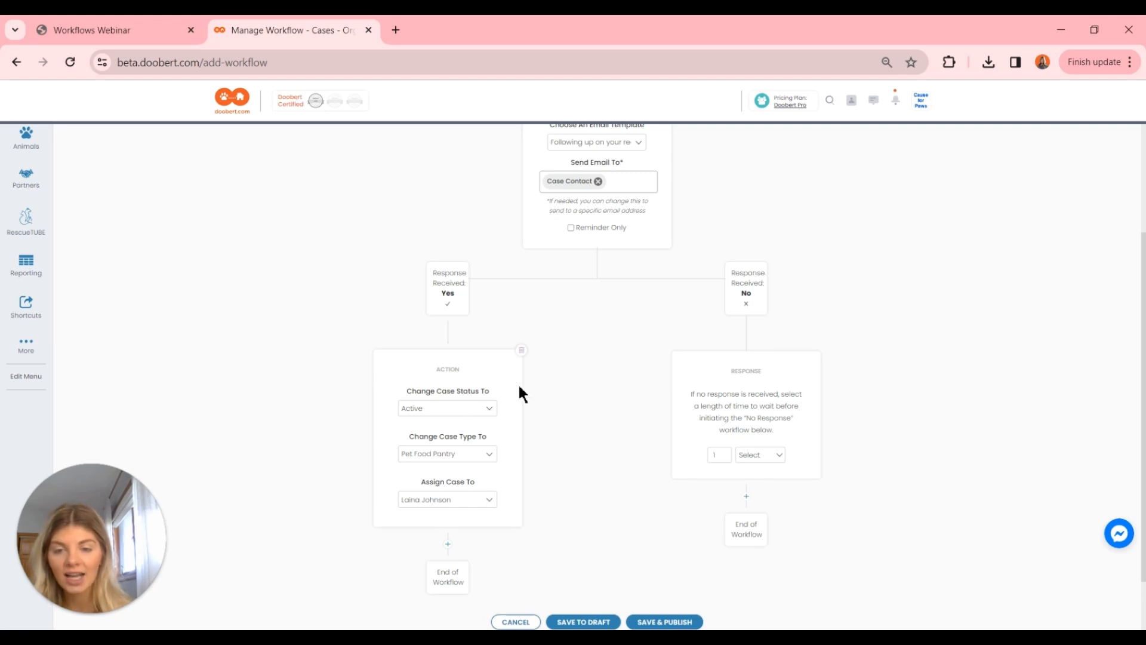
scroll(506, 388, "down", 1)
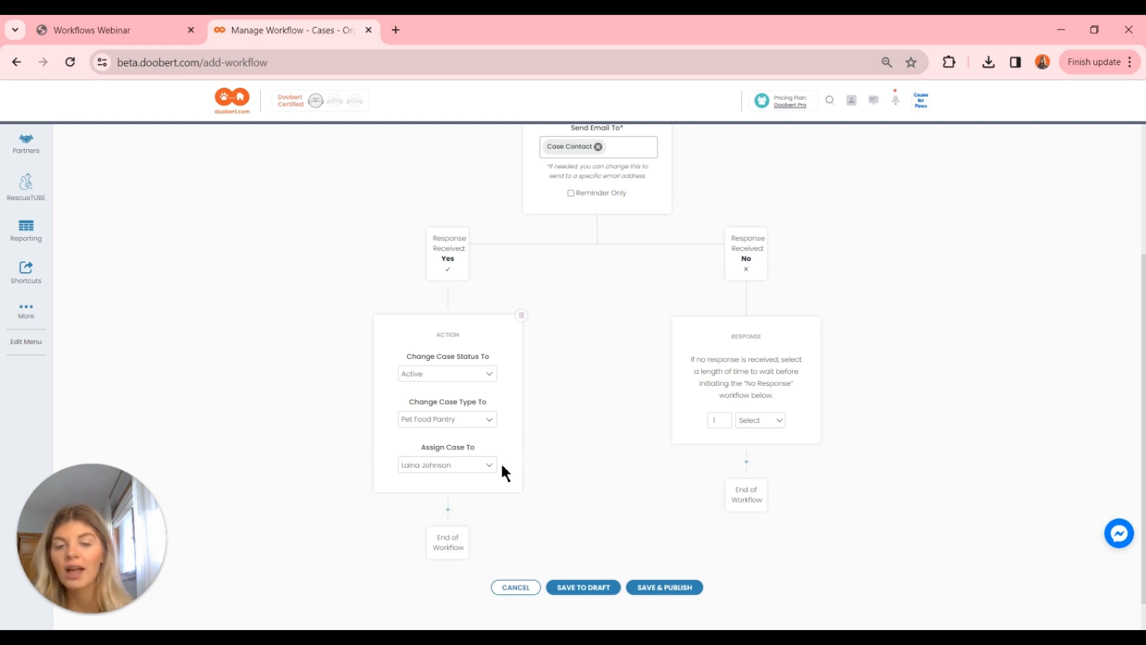
Set the waiting time on the email's Response Received: No branch to 2 days
scroll(500, 469, "down", 1)
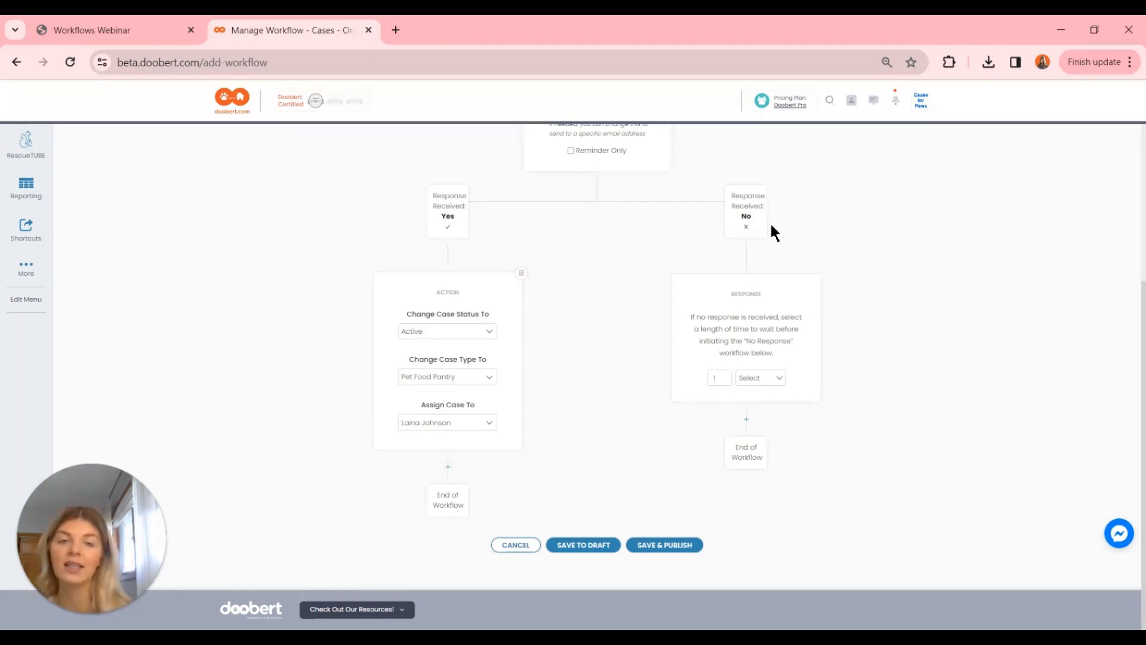
left_click(724, 379)
type("2")
left_click(765, 382)
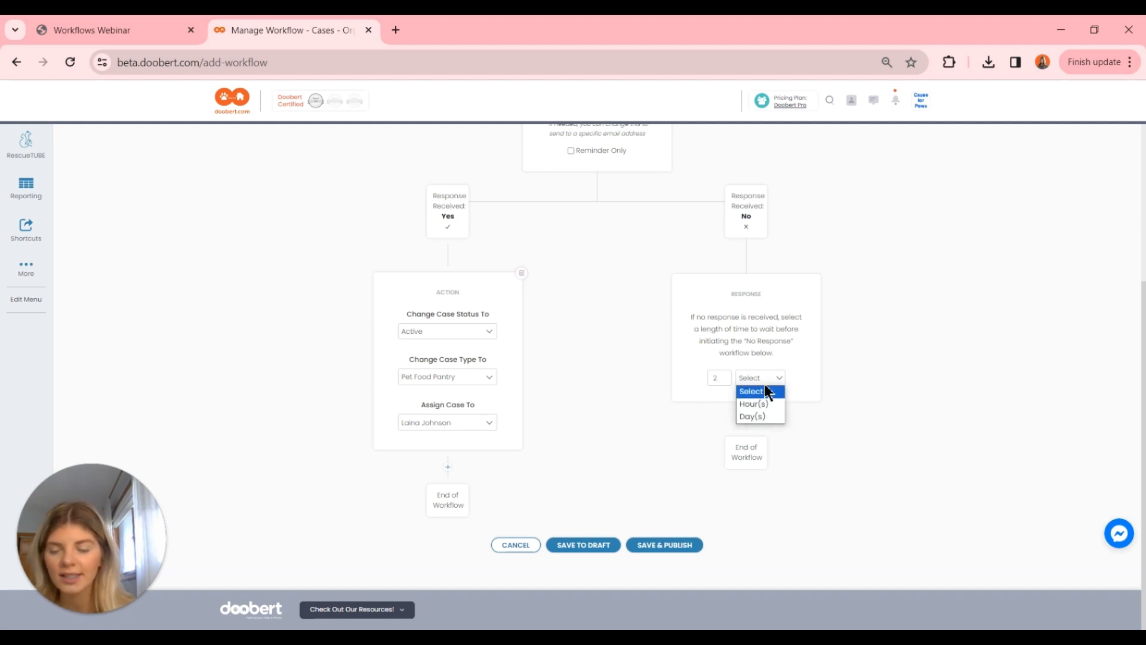
left_click(772, 417)
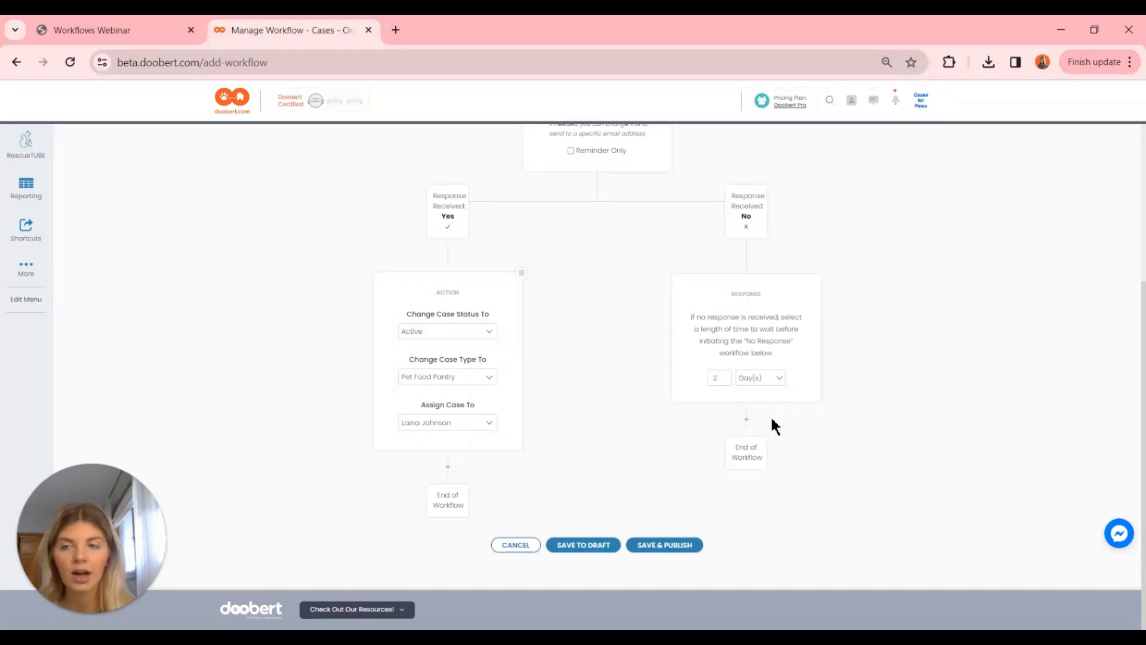
Add a text as the next step after the email's no-response wait, using the "Thanks for applying!" template
left_click(748, 422)
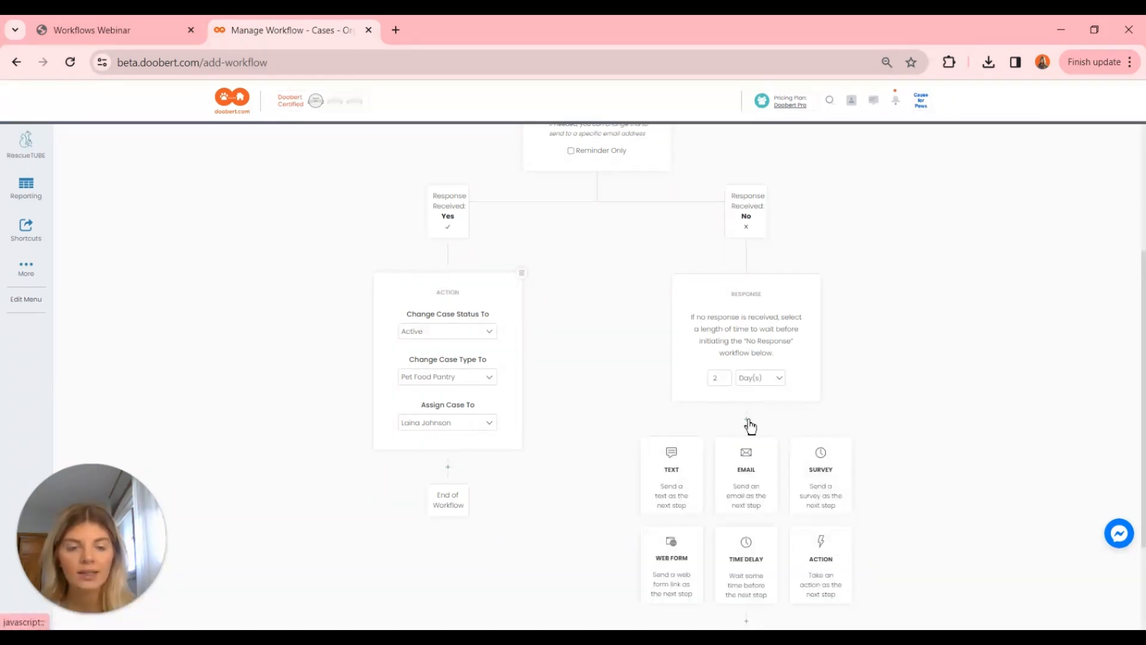
scroll(747, 419, "down", 2)
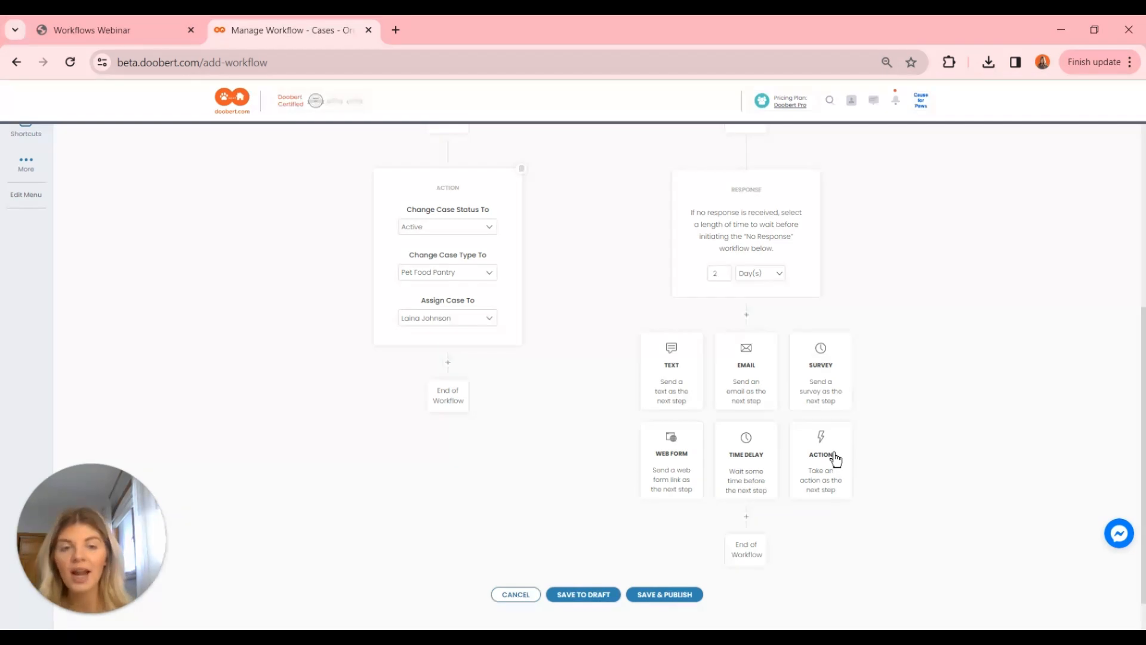
left_click(678, 398)
left_click(714, 390)
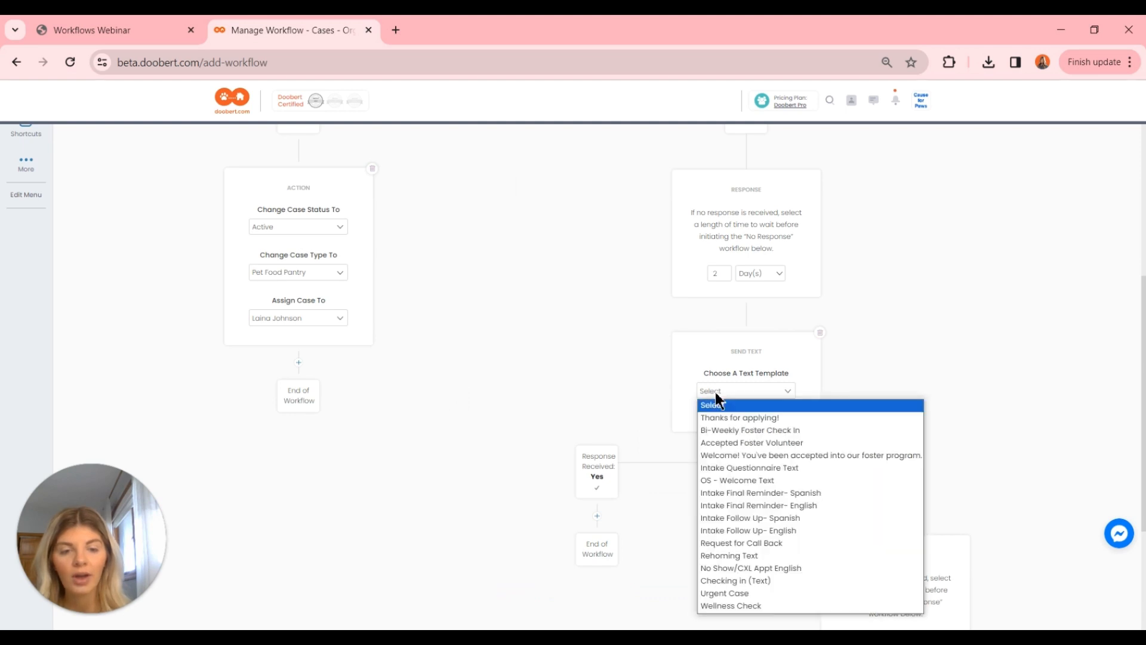
left_click(797, 419)
Add an action to the text's Response Received: Yes branch that changes the case status to Active
scroll(797, 418, "down", 2)
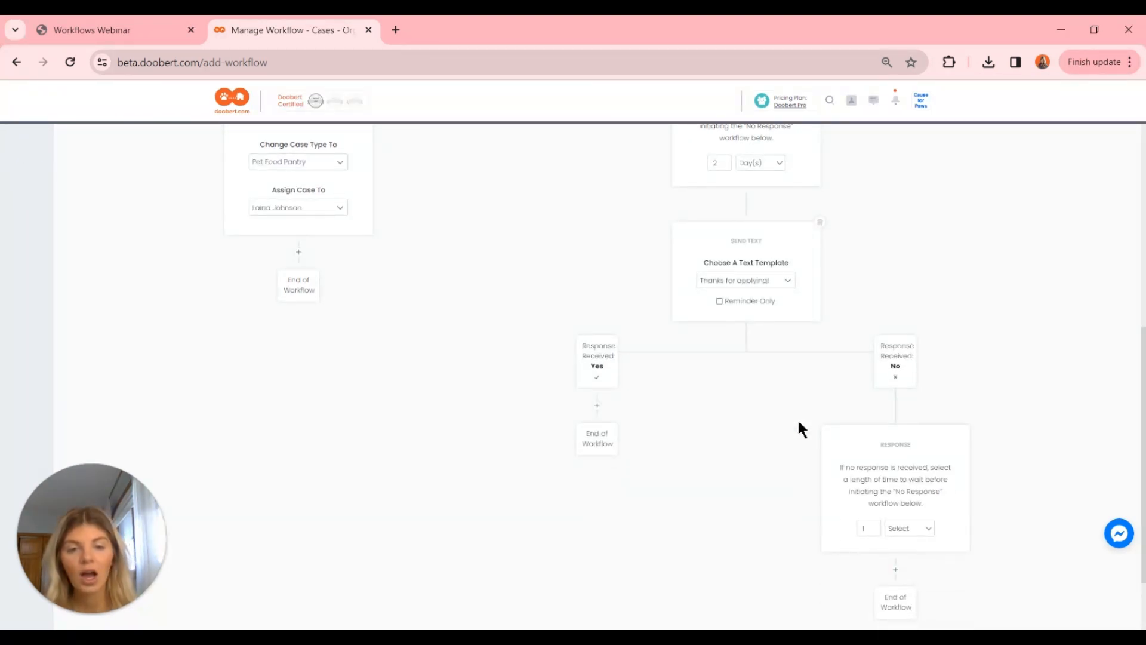
left_click(597, 406)
scroll(597, 406, "down", 1)
scroll(597, 411, "down", 1)
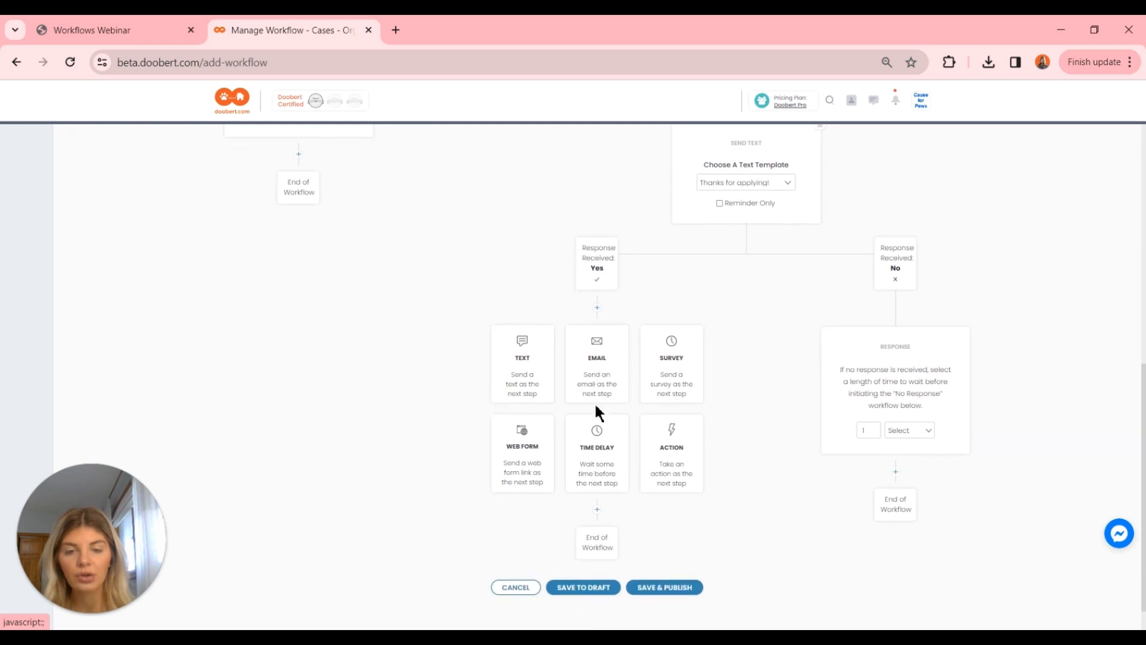
scroll(597, 406, "down", 1)
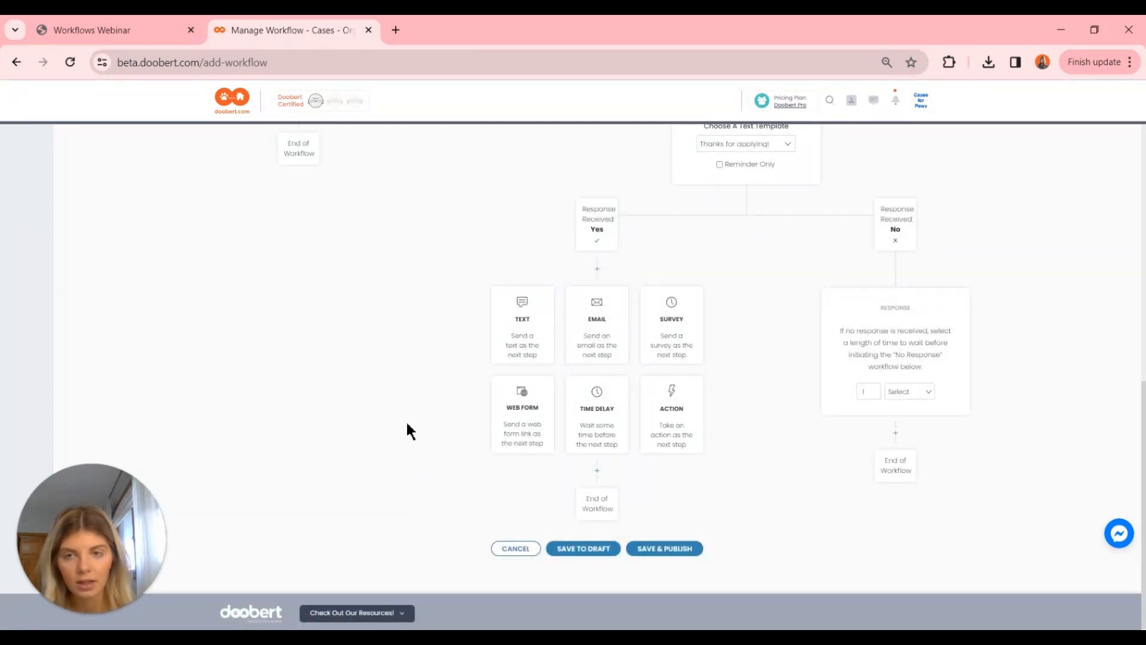
left_click(670, 414)
scroll(650, 382, "down", 1)
left_click(613, 332)
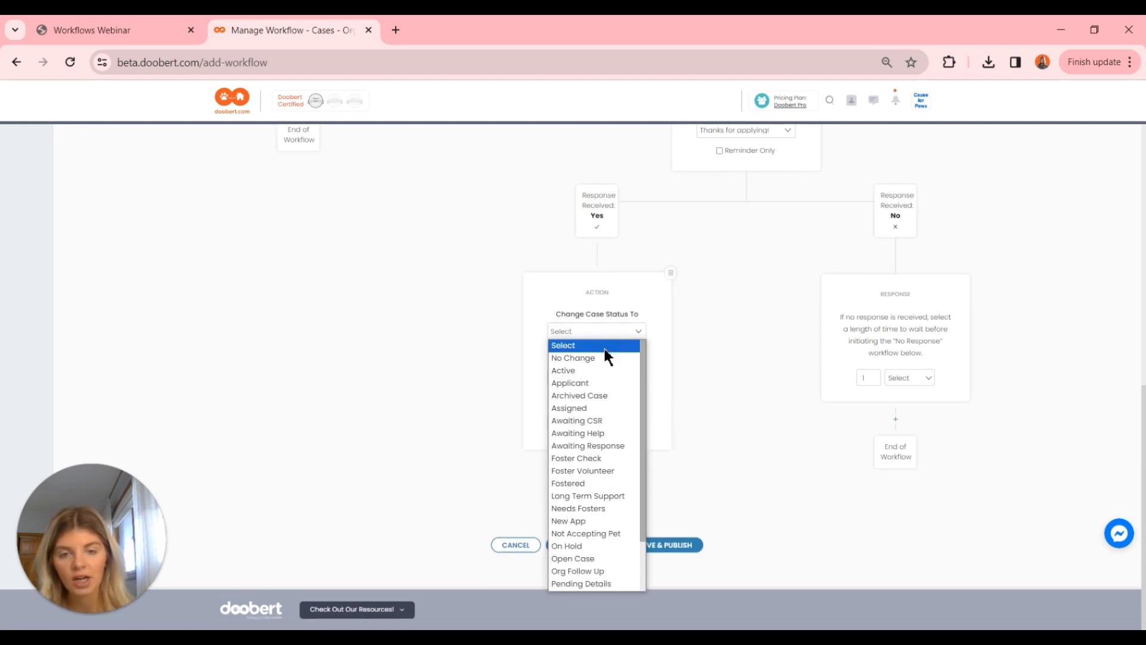
left_click(582, 371)
In the text's Yes-branch action, change the case type to Pet Food Pantry and assign the case to the same staff member
left_click(581, 373)
scroll(585, 365, "down", 1)
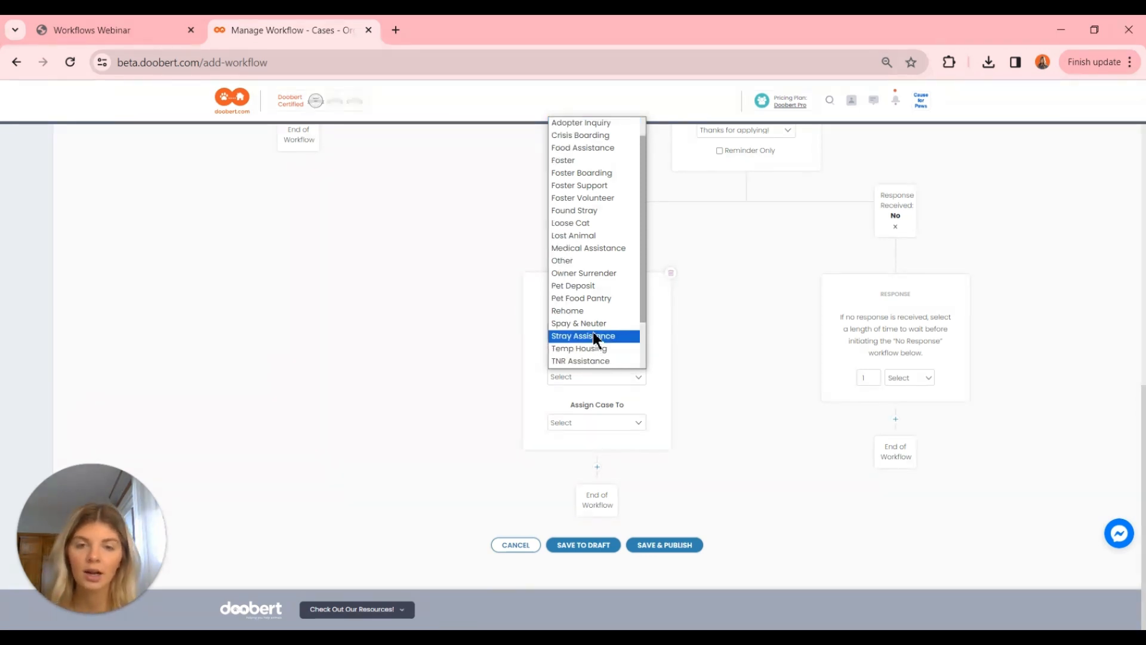
left_click(593, 298)
left_click(607, 421)
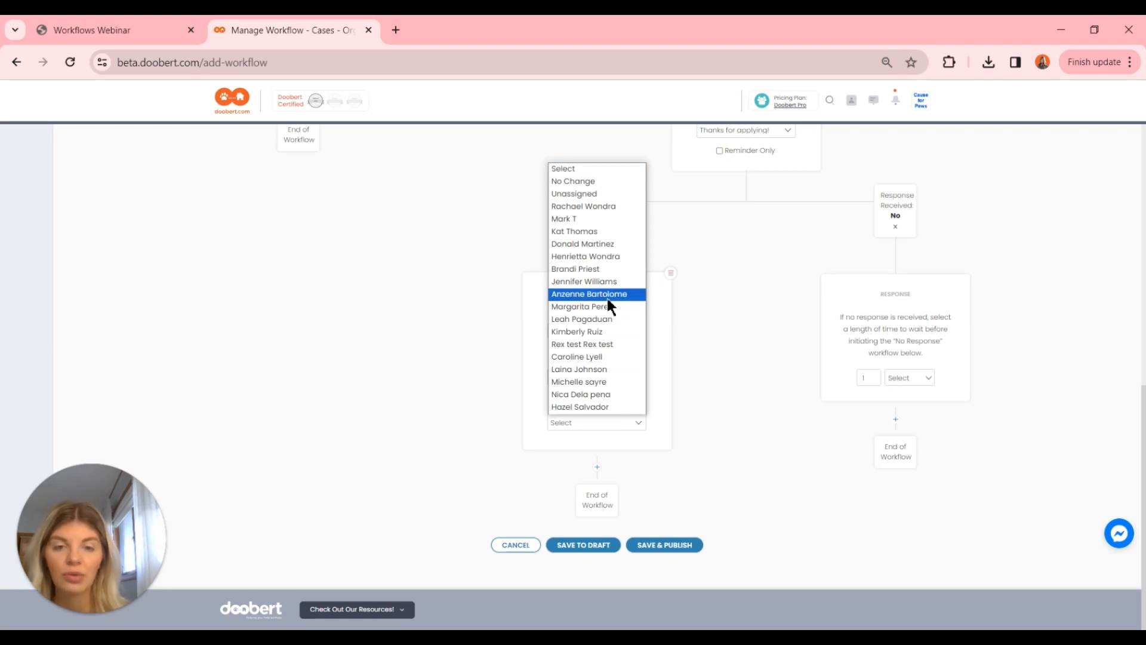
left_click(602, 370)
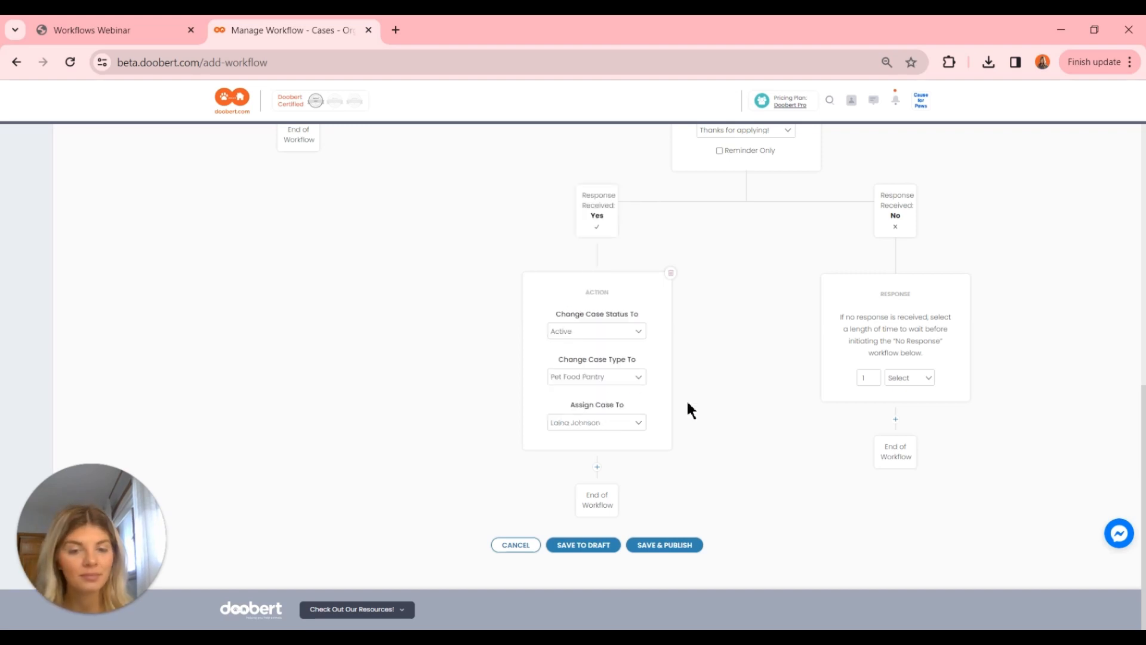
Set the waiting time on the text's Response Received: No branch to 2 days
scroll(687, 402, "up", 1)
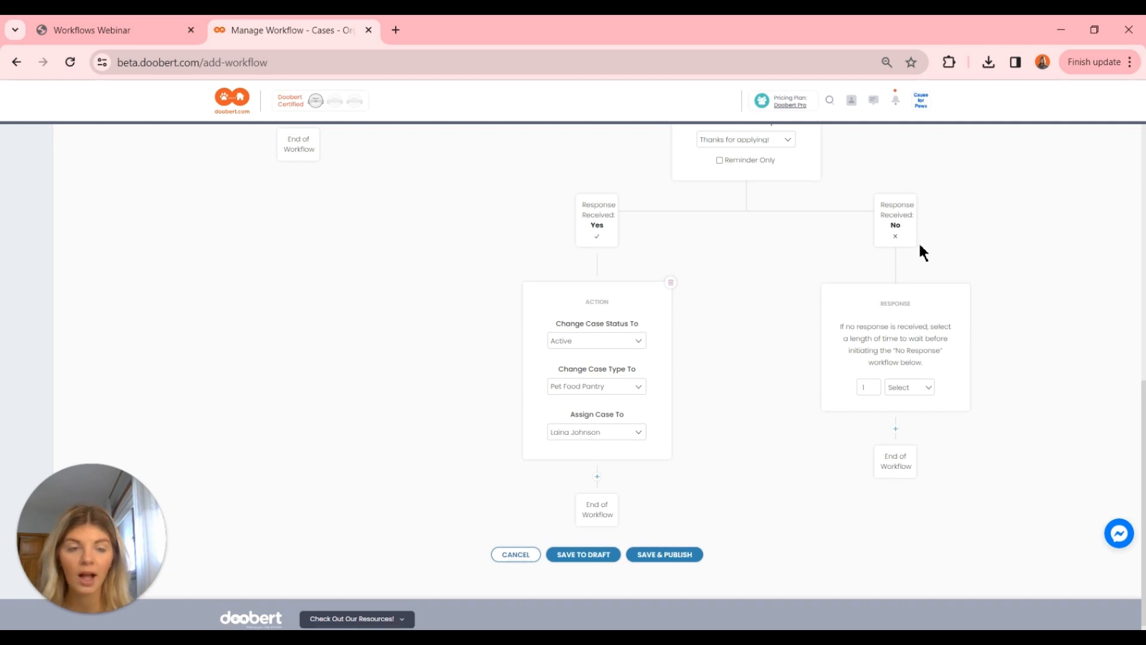
scroll(927, 299, "down", 1)
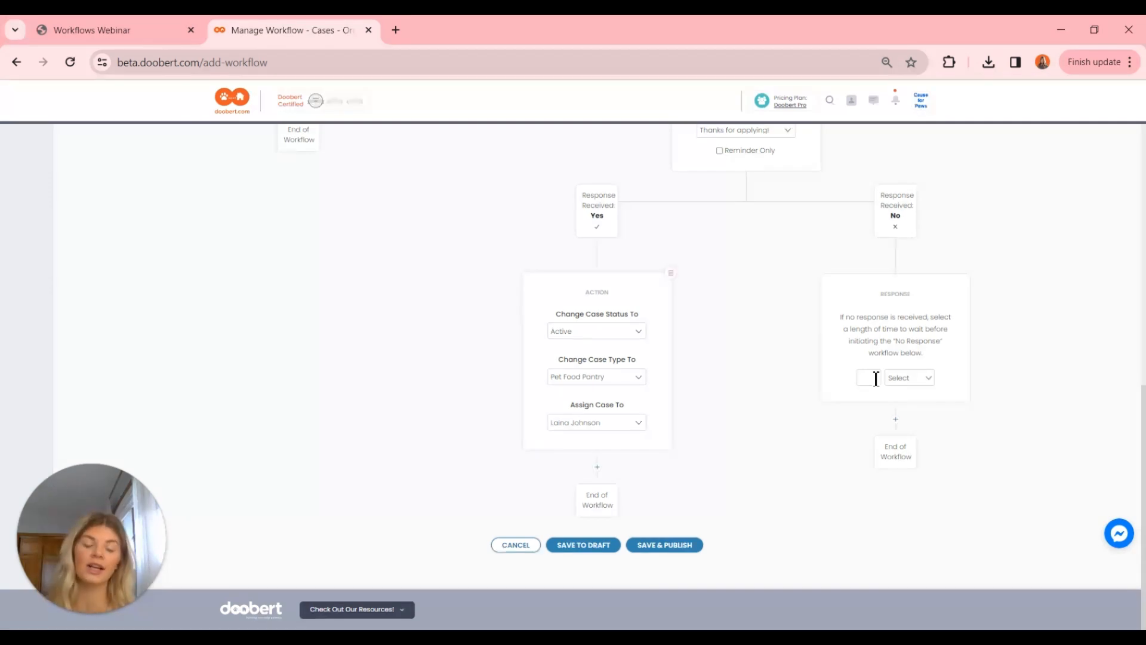
type("2")
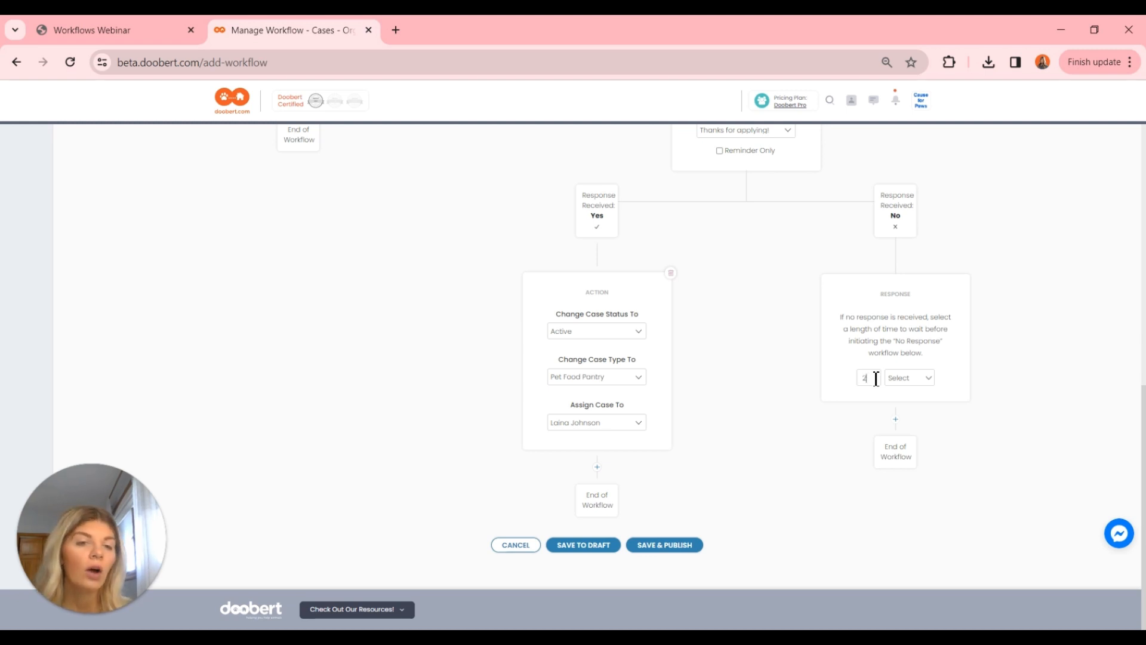
left_click(918, 382)
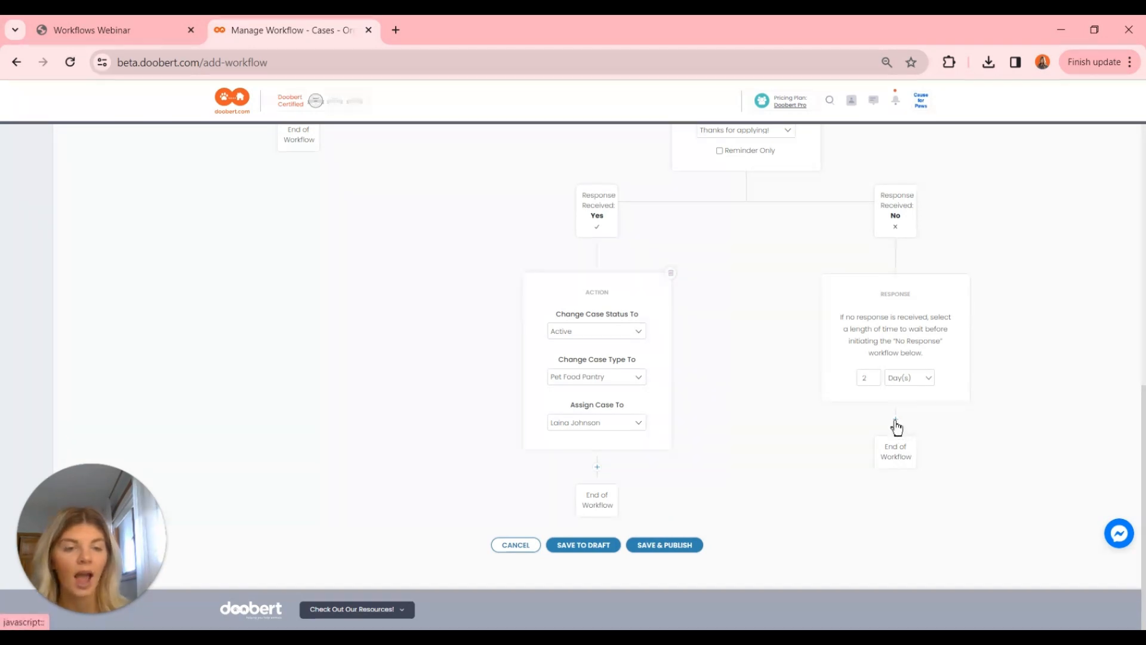
Add an action after the text's no-response wait that changes the case status to Archived Case
left_click(895, 421)
scroll(967, 460, "down", 2)
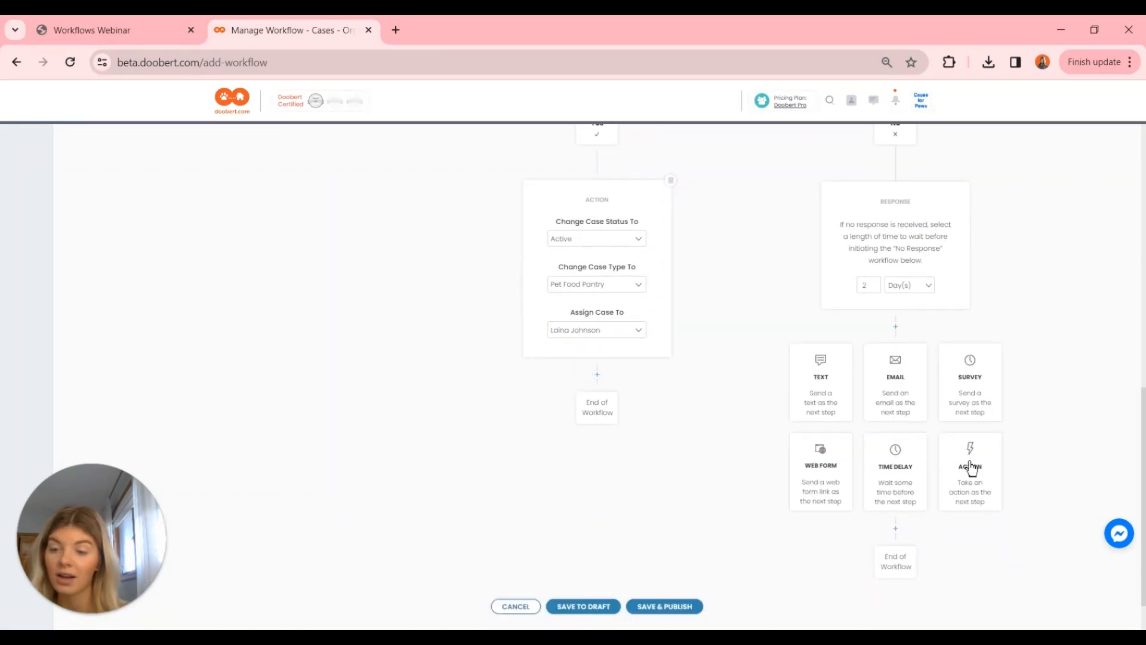
left_click(967, 463)
scroll(966, 453, "down", 1)
left_click(897, 354)
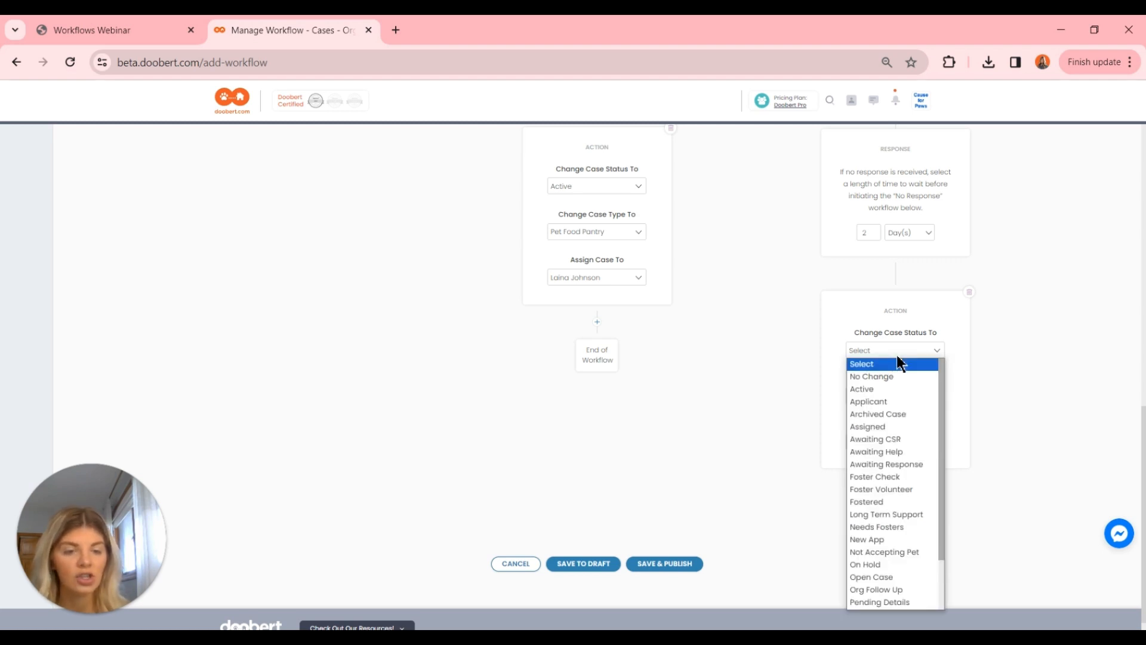
left_click(894, 414)
In the archiving action, set the case type to No Change and the case assignment to Unassigned
left_click(909, 394)
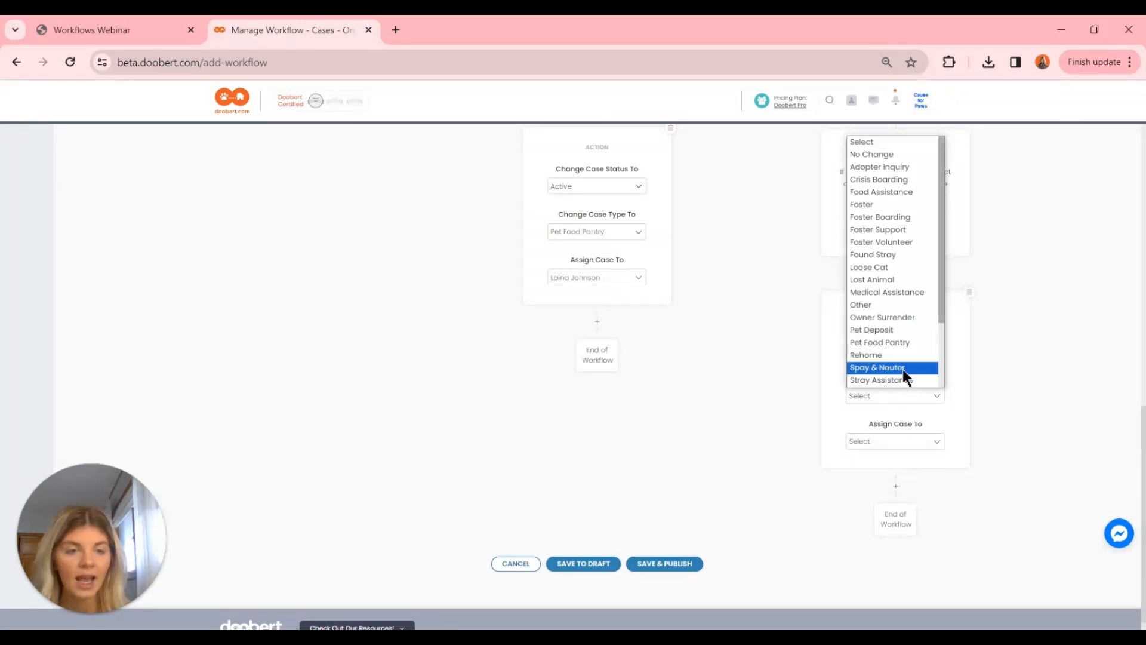
left_click(899, 343)
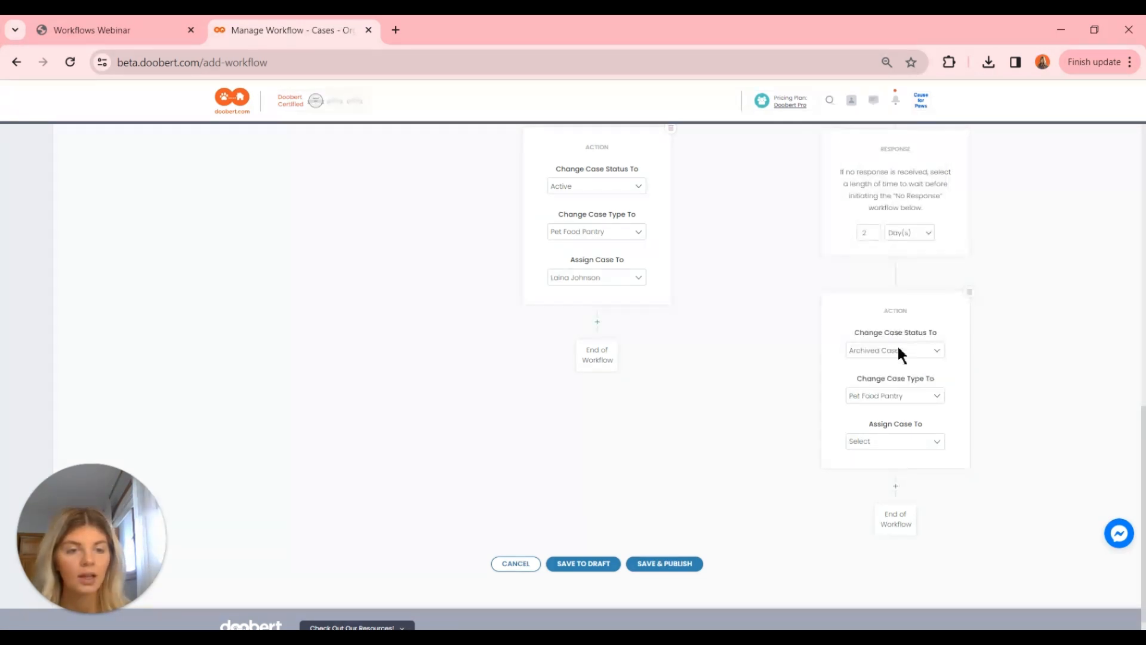
left_click(897, 395)
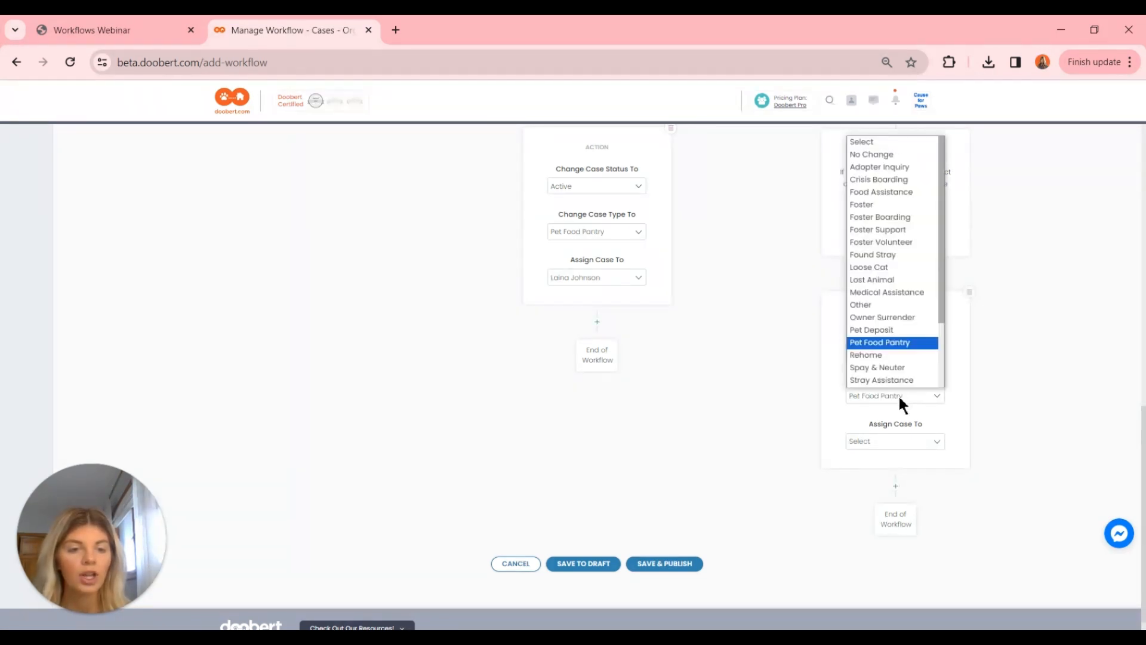
left_click(887, 155)
scroll(923, 389, "down", 1)
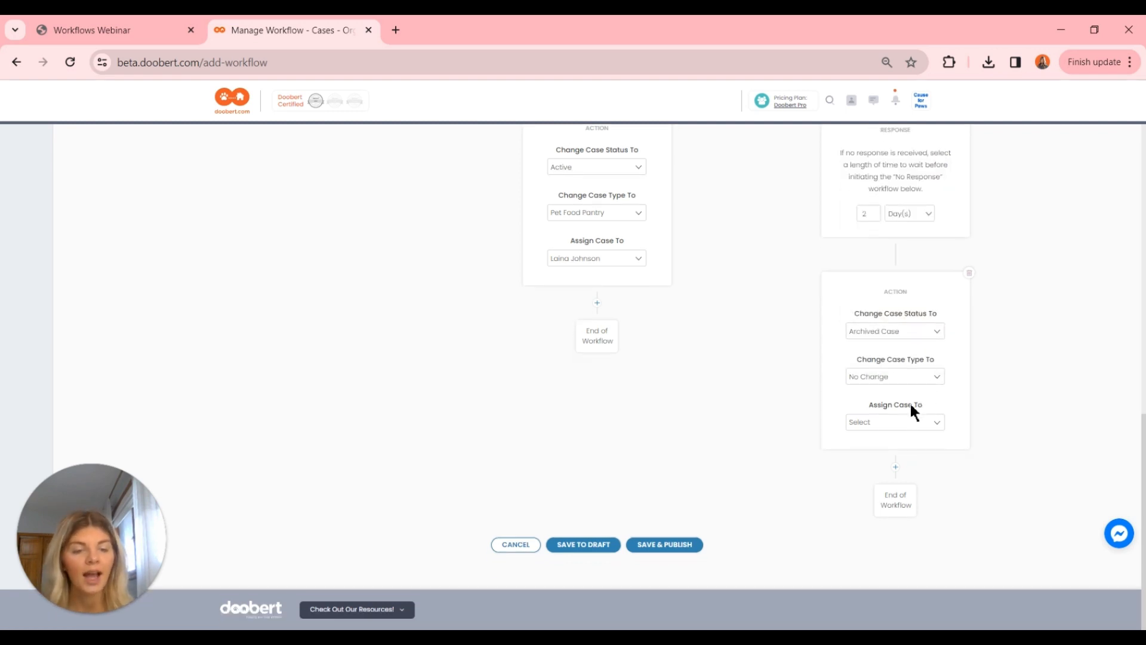
left_click(868, 425)
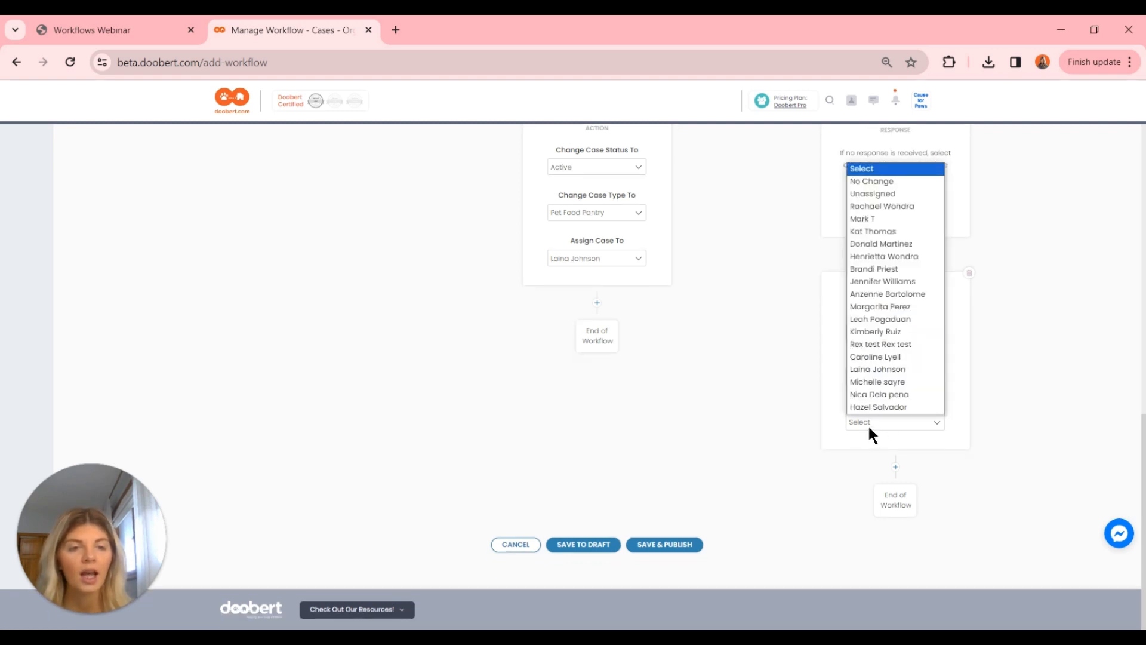
left_click(900, 194)
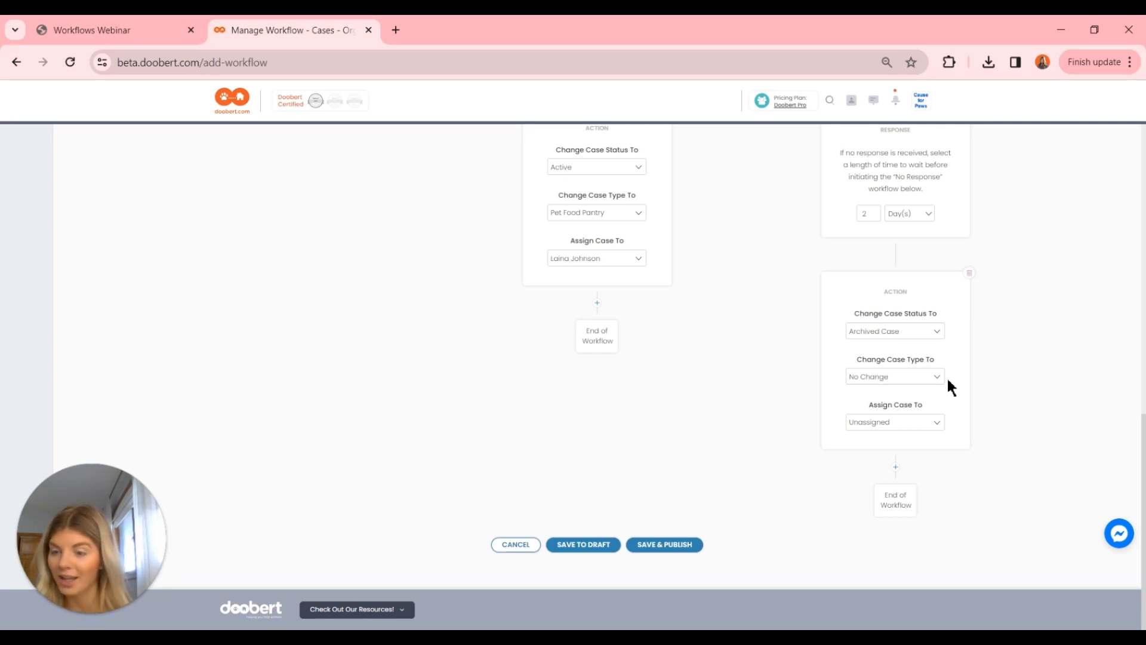
Review the Pet Food Pantry Follow Up workflow from its trigger to its last action, and save and publish it
scroll(736, 467, "up", 6)
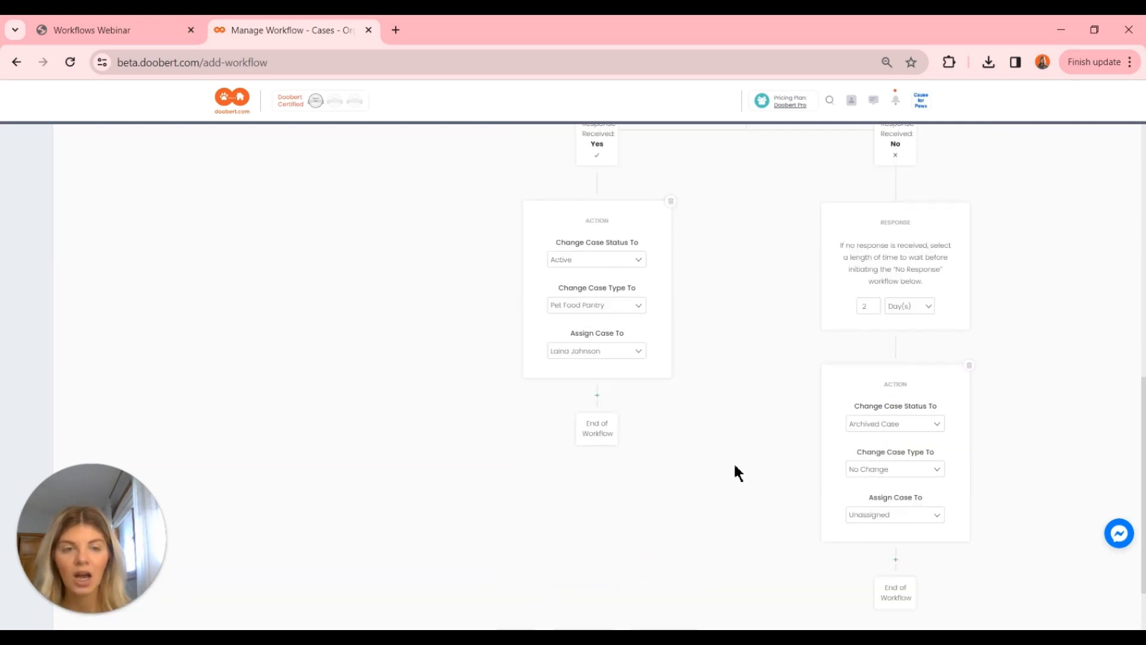
scroll(736, 469, "up", 8)
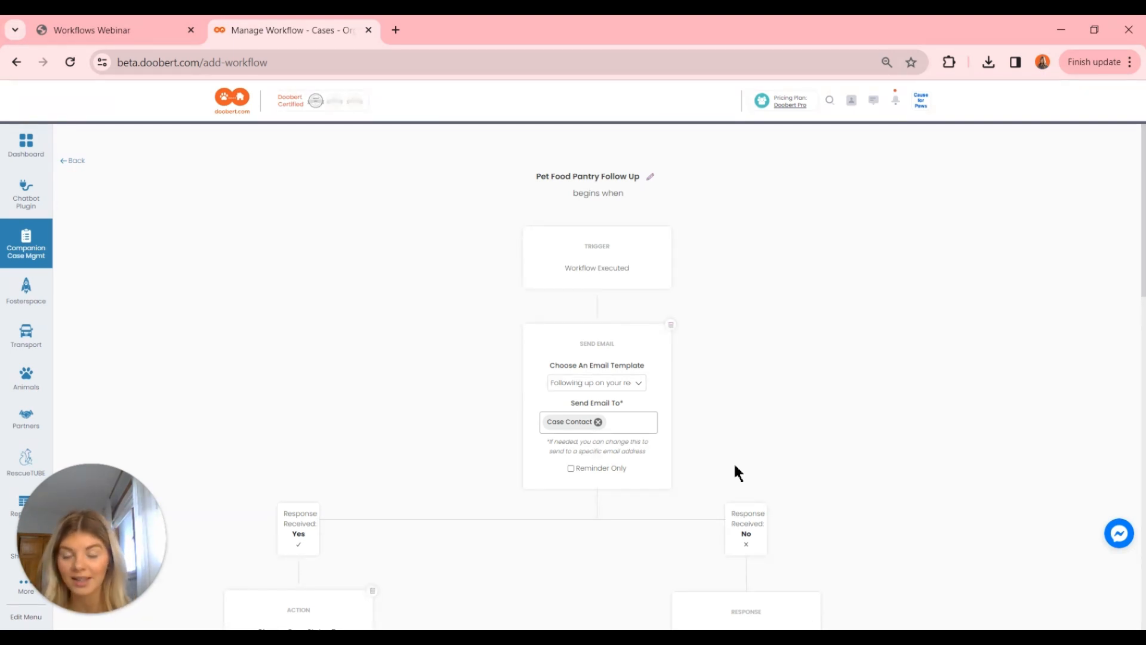
scroll(754, 430, "down", 2)
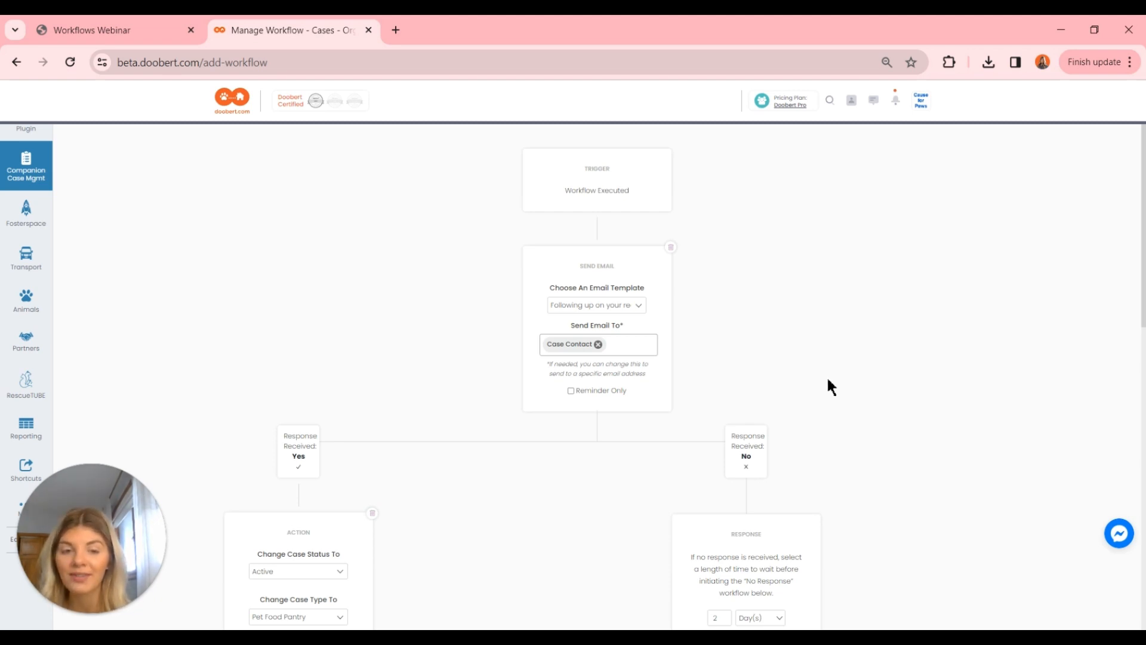
scroll(847, 438, "down", 1)
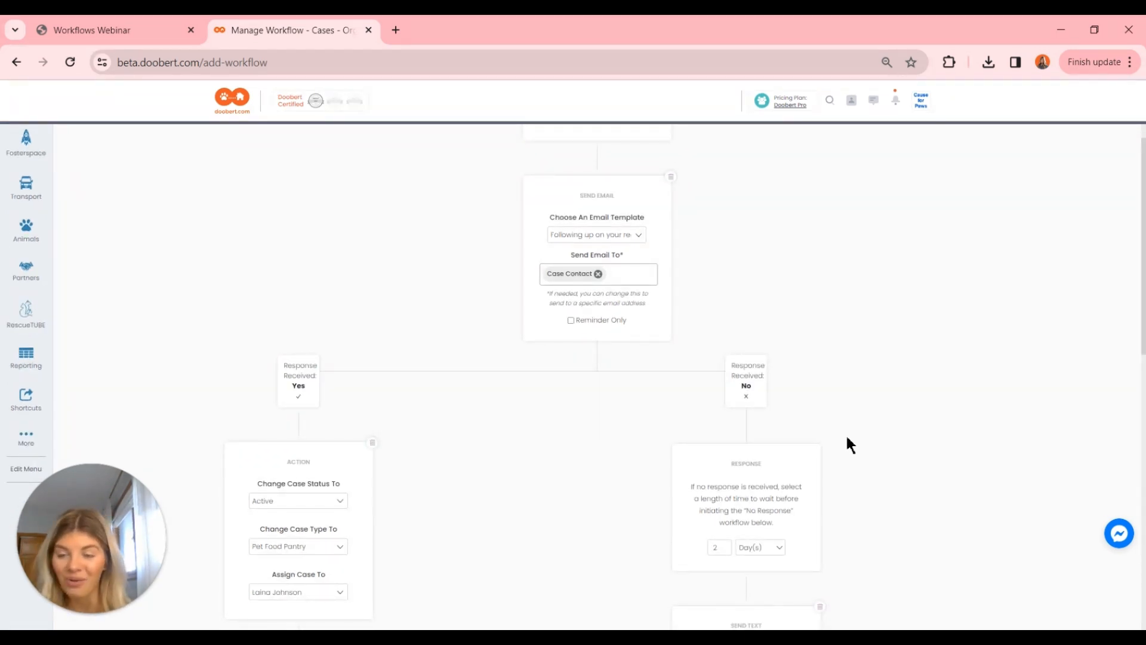
scroll(850, 445, "down", 4)
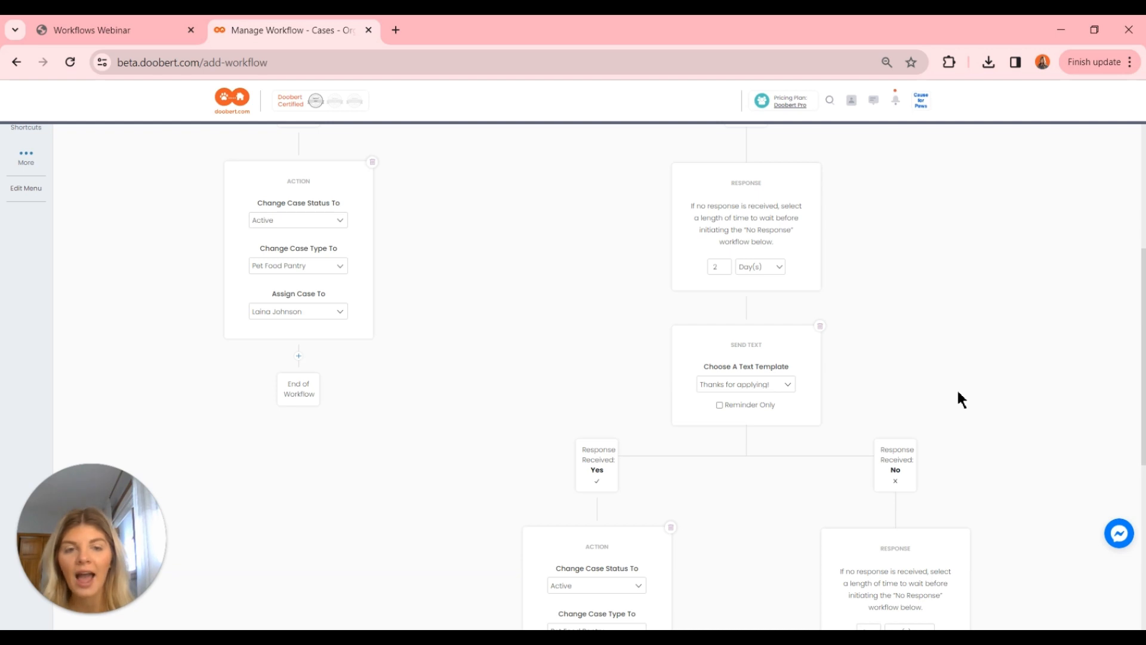
scroll(805, 398, "down", 6)
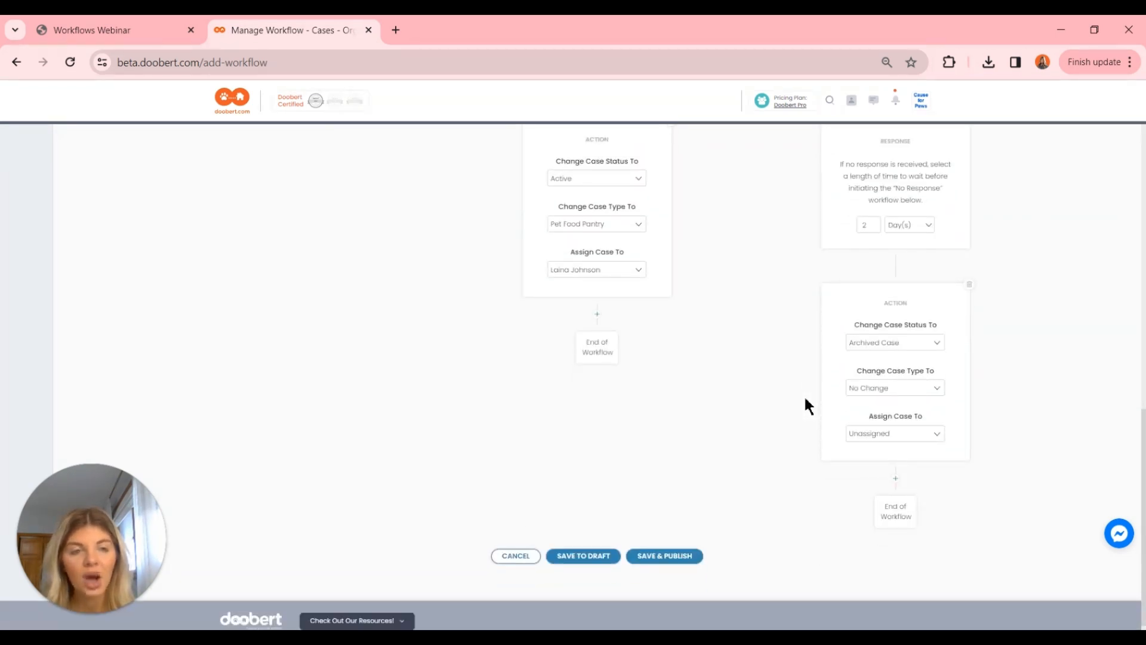
left_click(651, 563)
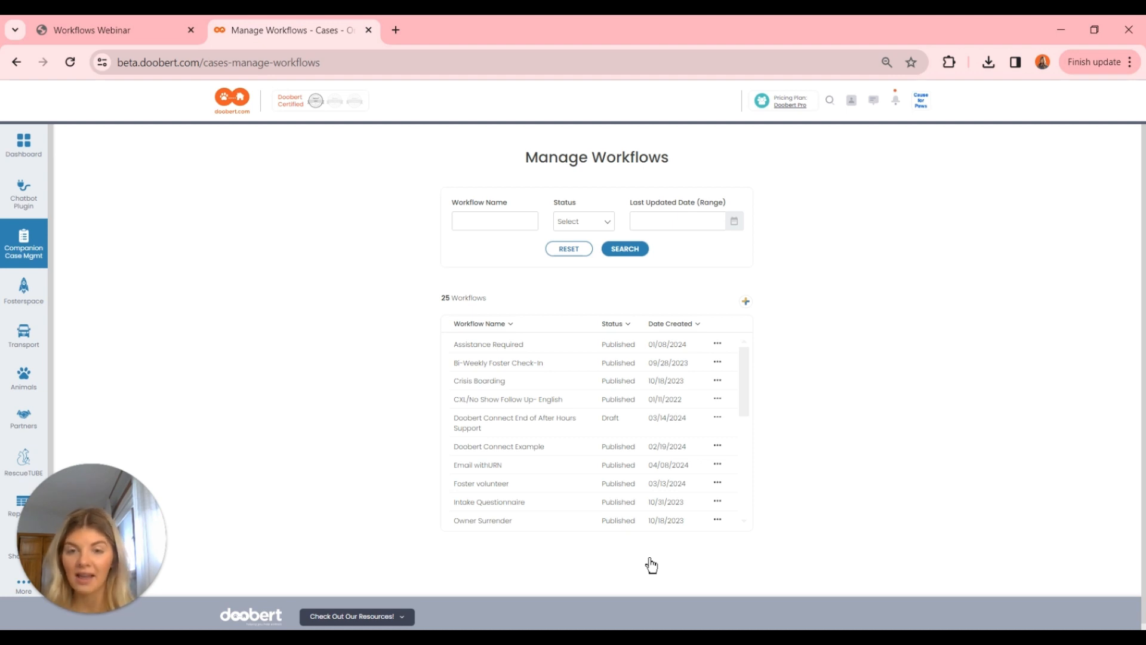
Find the Pet Food Pantry Follow Up workflow in the workflow list and check its available actions and the status filter's choices
scroll(596, 465, "down", 3)
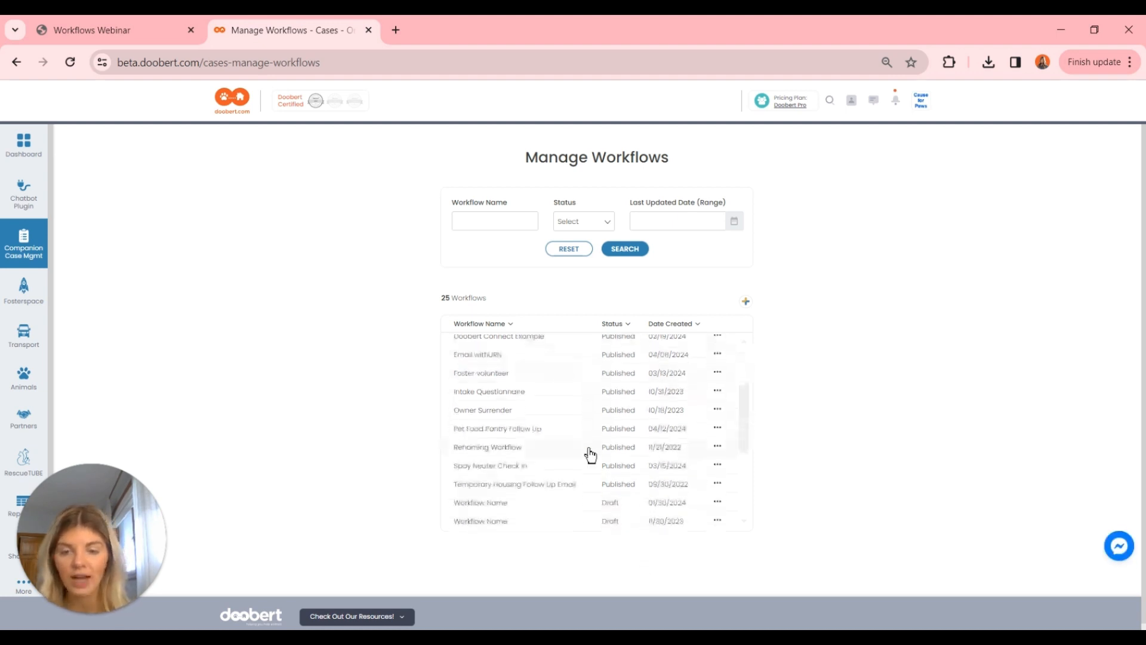
scroll(590, 455, "down", 2)
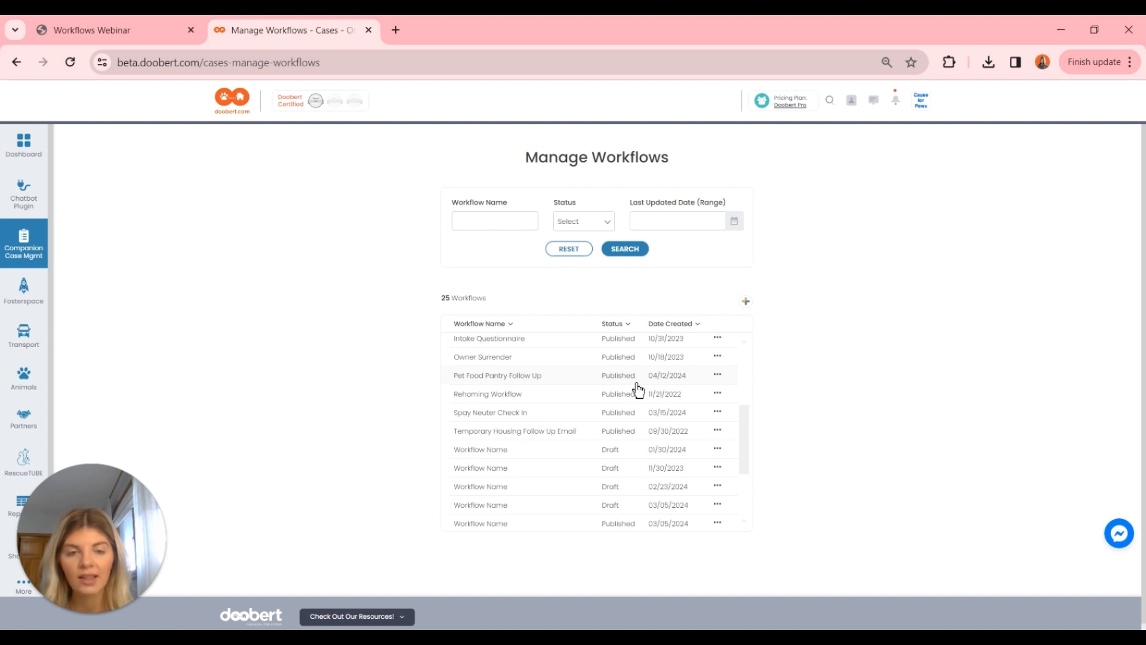
left_click(720, 374)
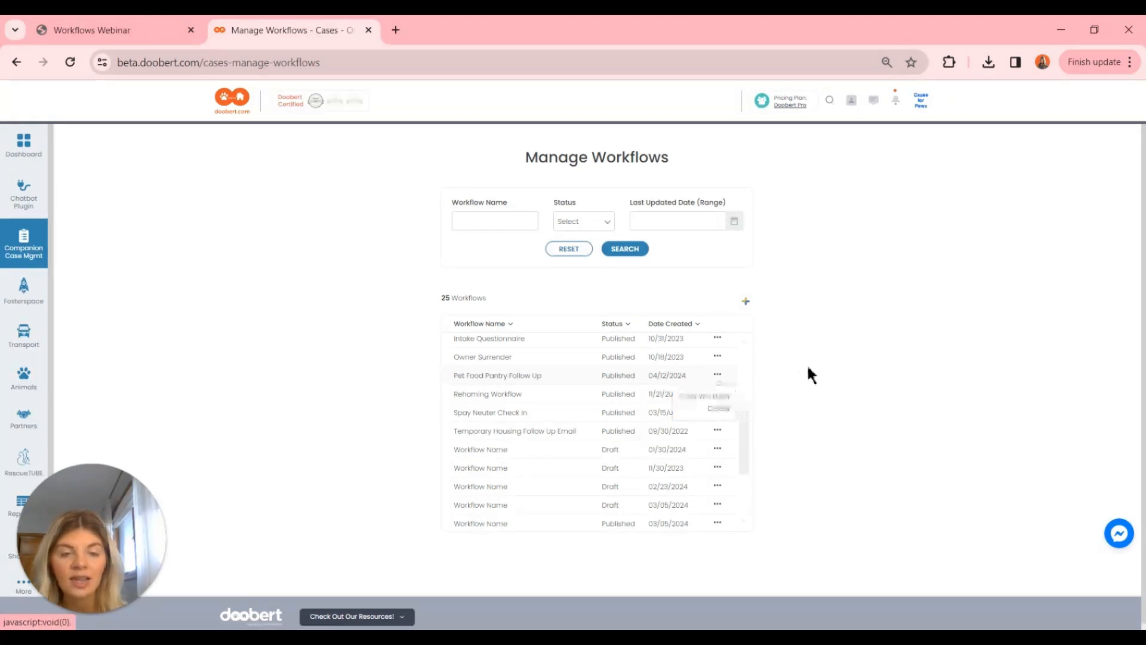
left_click(828, 354)
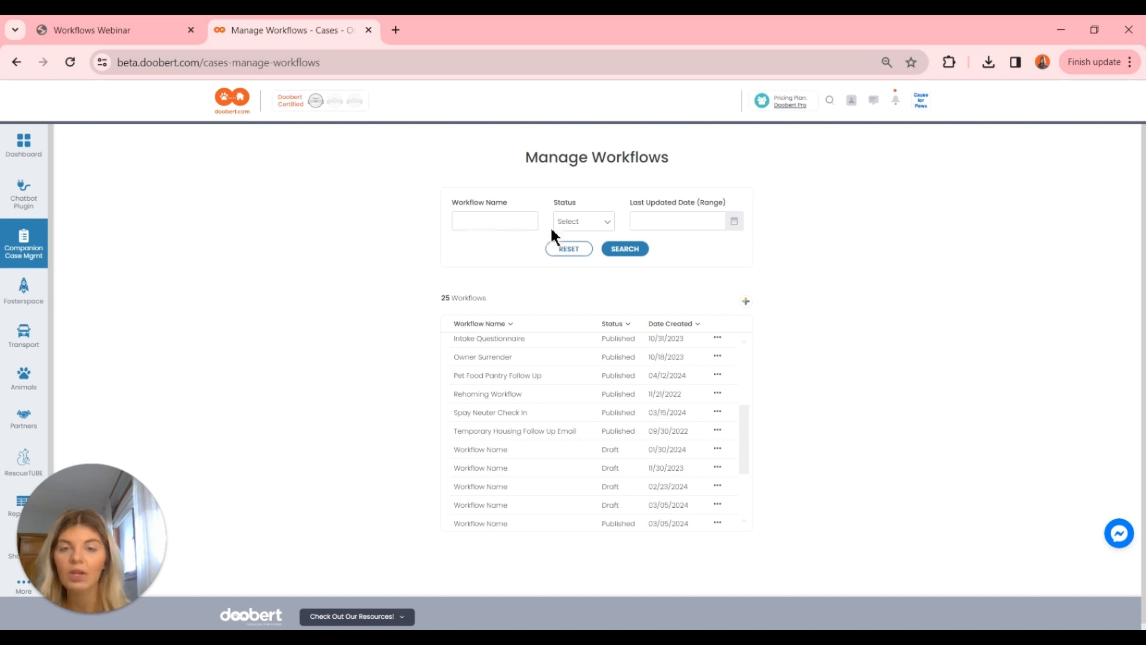
left_click(592, 225)
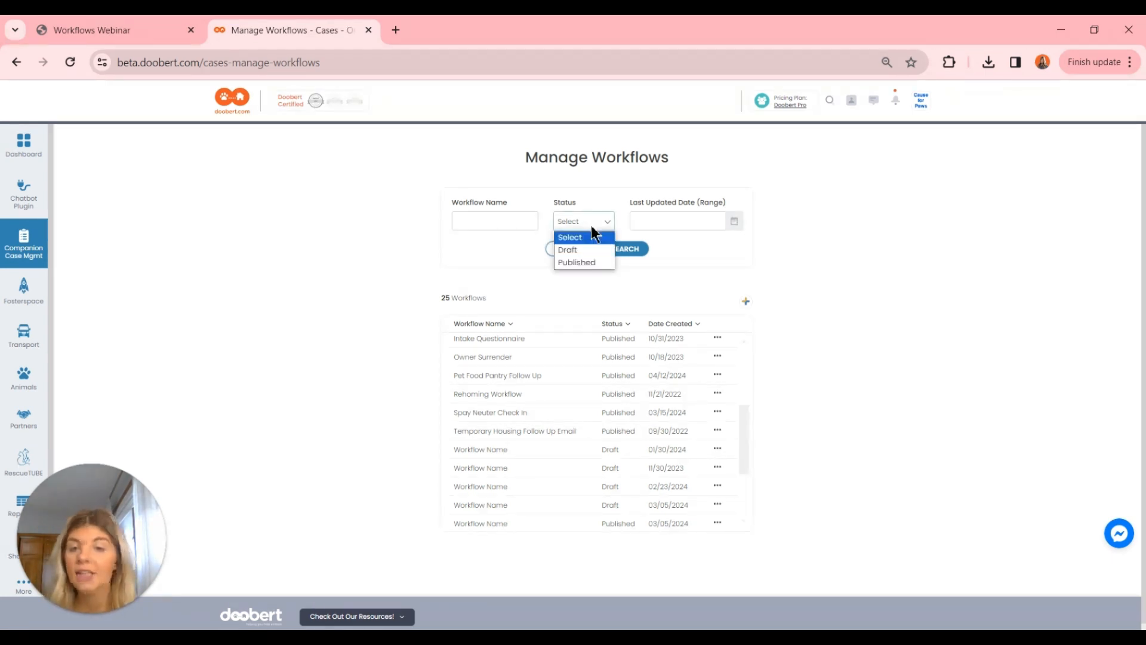
left_click(592, 227)
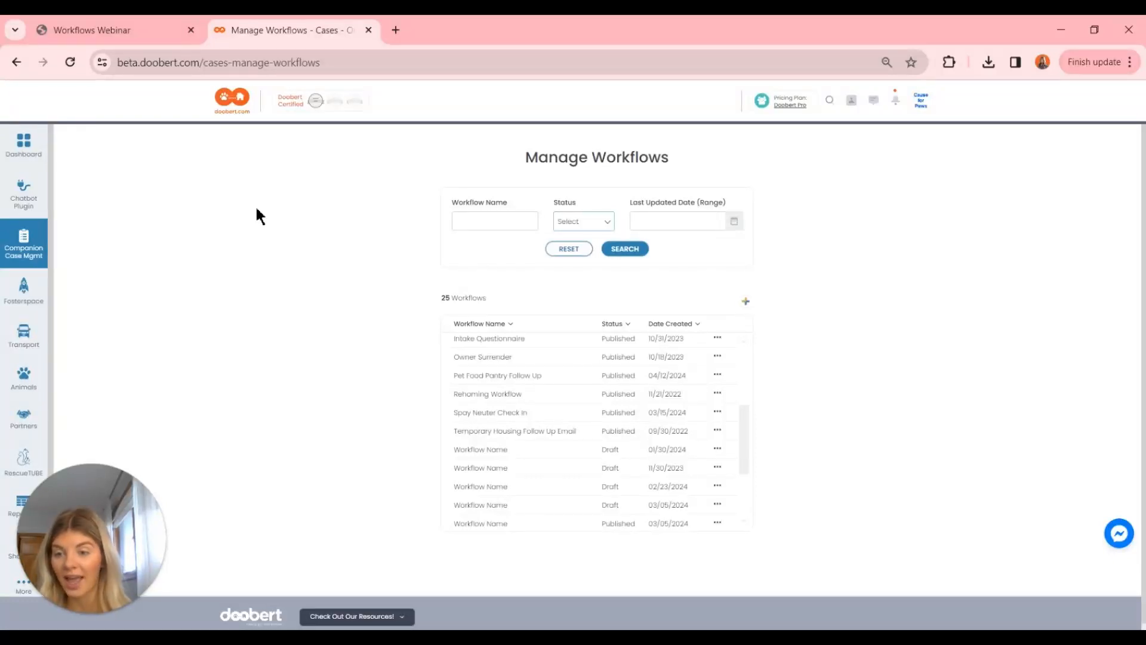
Go to the Companion Case Management cases and search with the advanced filters for those assigned to the chosen staff member
left_click(25, 255)
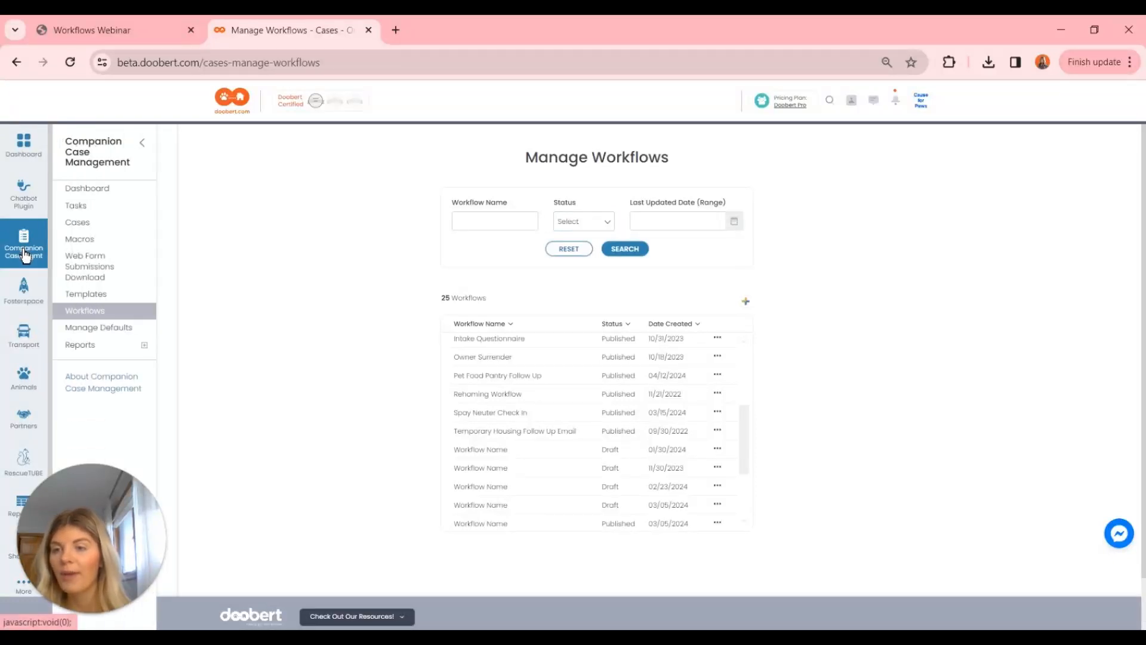
left_click(66, 216)
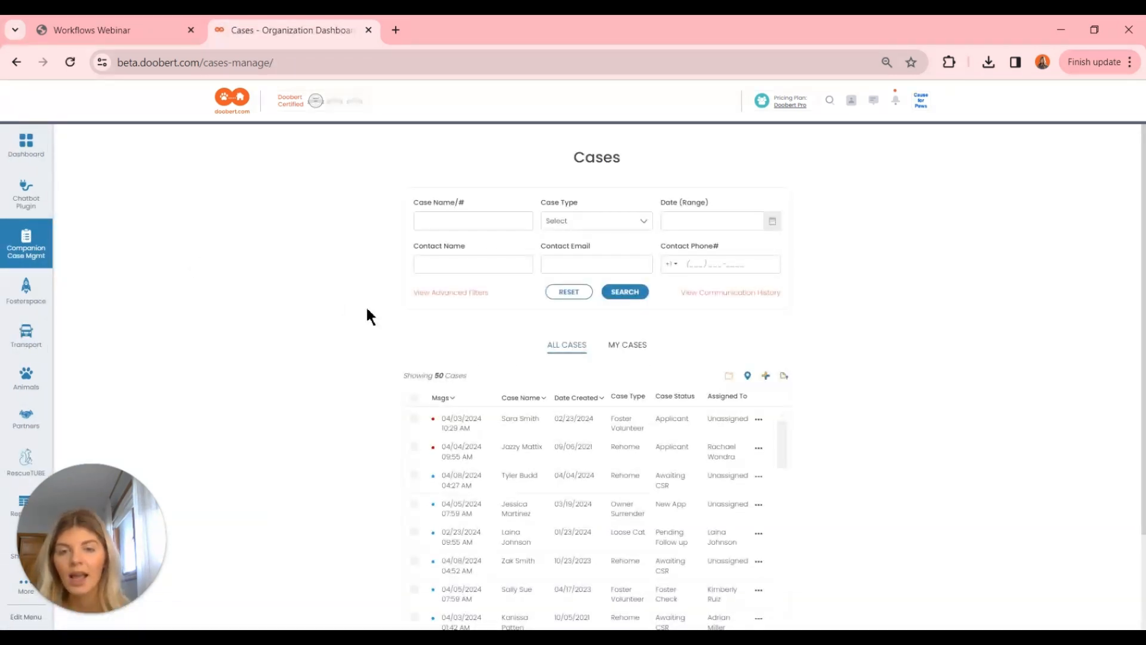
left_click(459, 293)
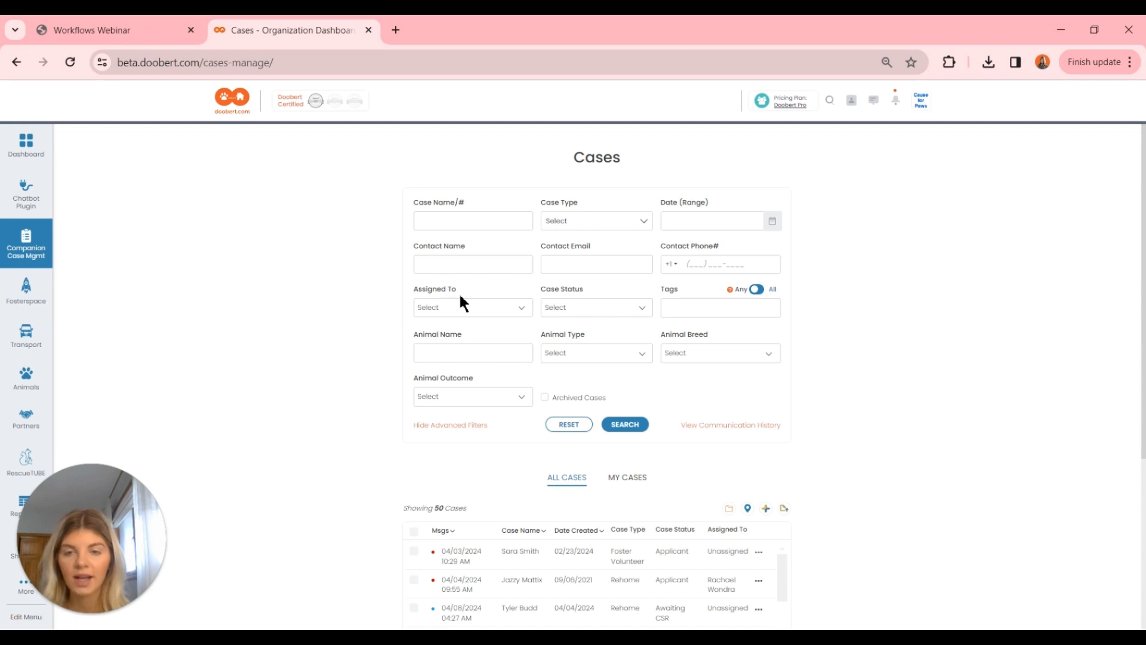
left_click(453, 304)
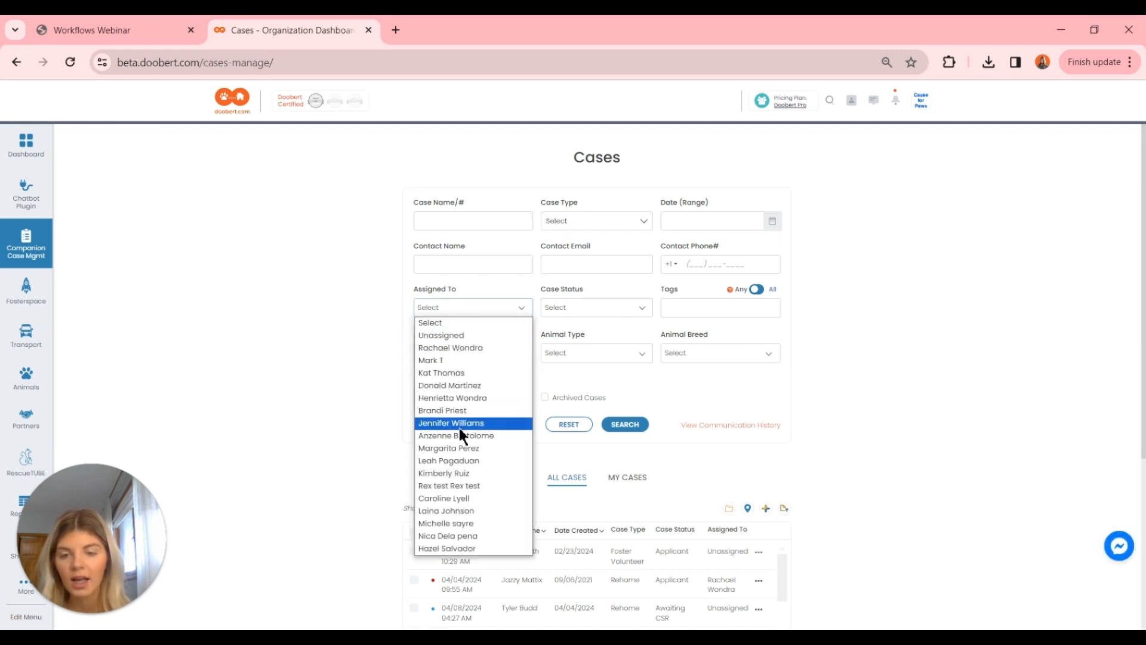
left_click(459, 511)
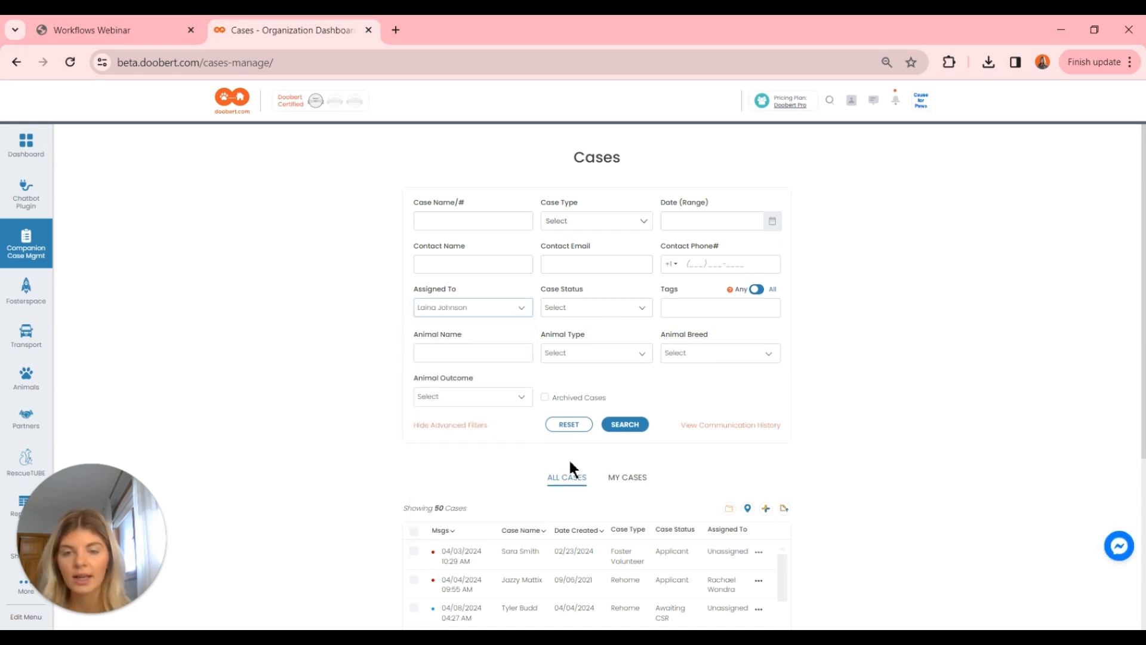
left_click(628, 422)
scroll(833, 291, "down", 2)
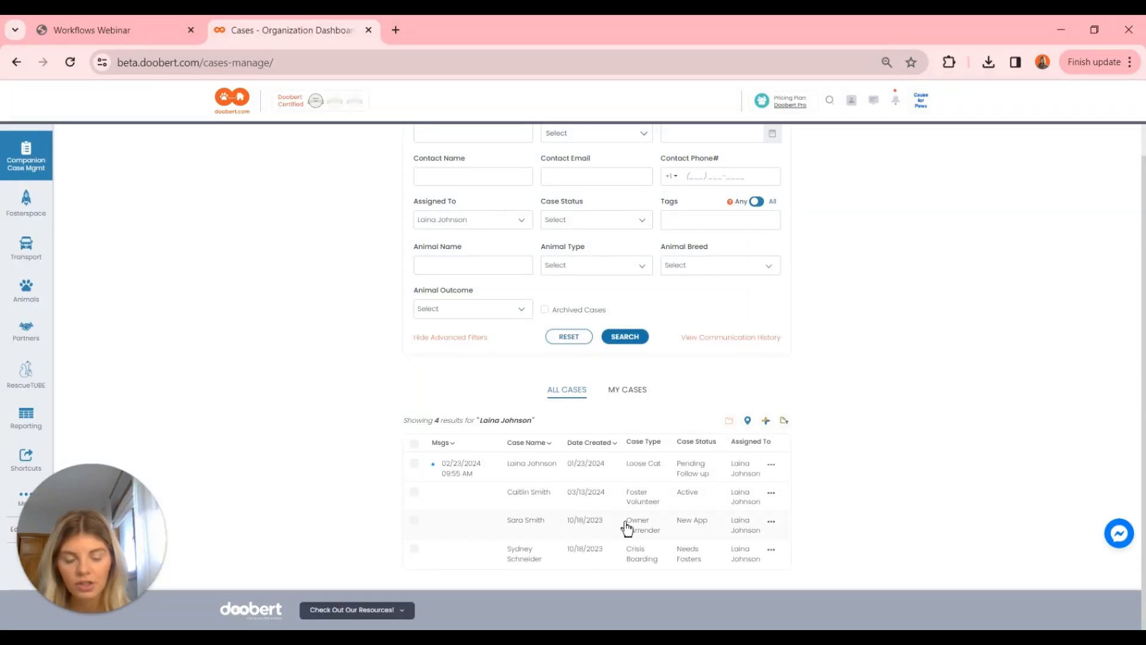
Open the Owner Surrender case with New App status from the results and end its running workflow
left_click(587, 534)
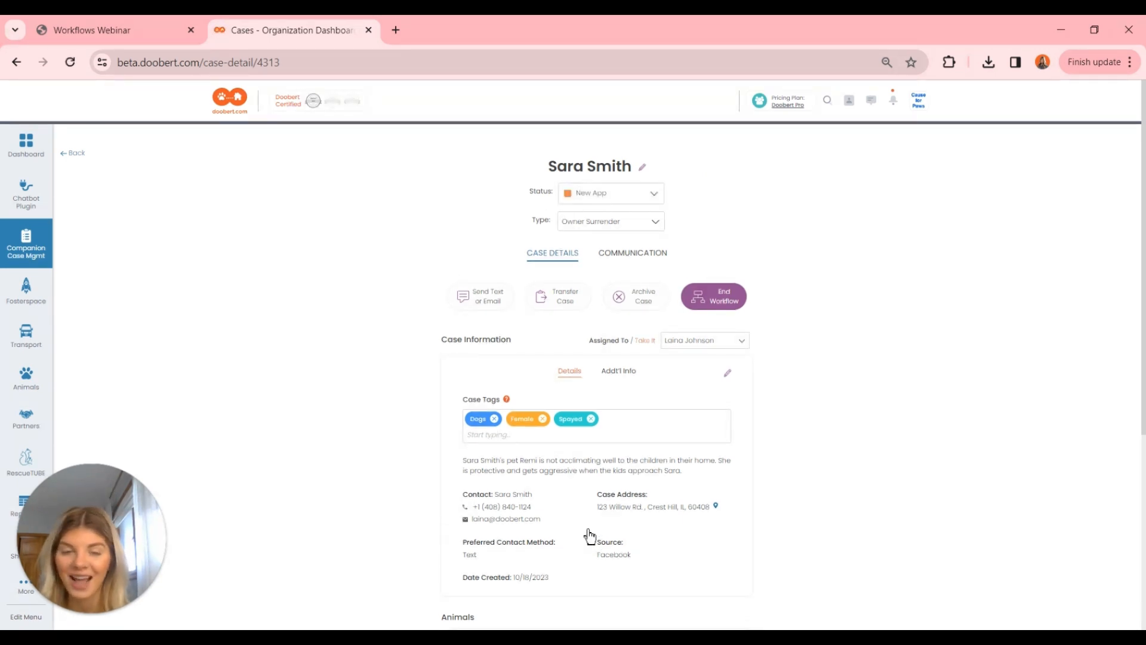
left_click(696, 303)
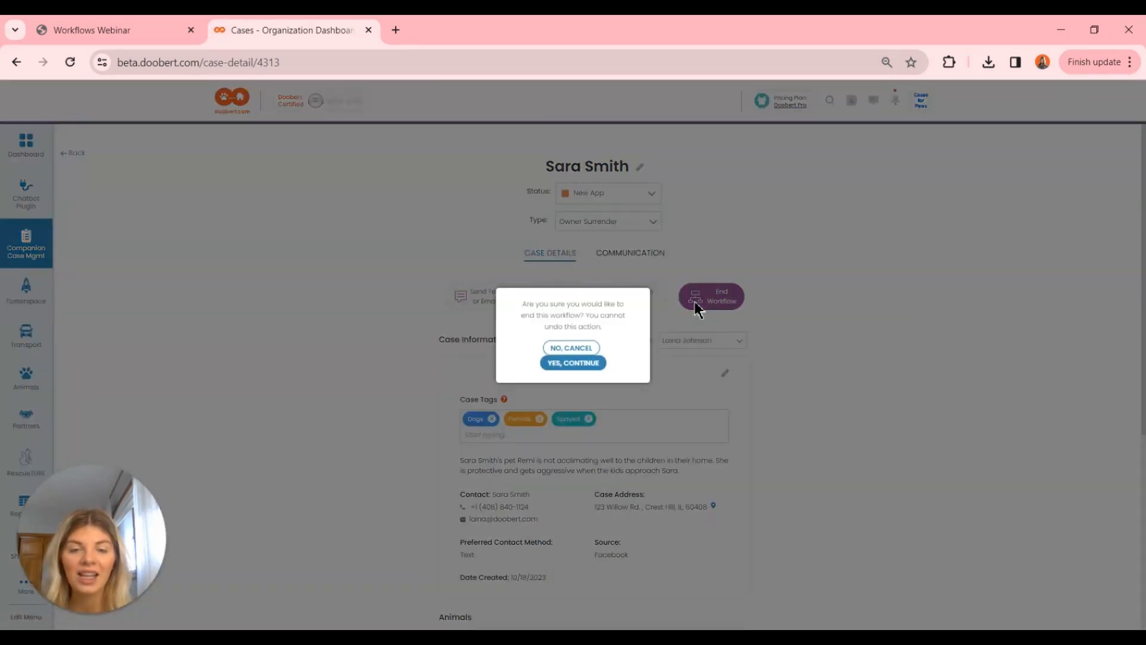
left_click(586, 365)
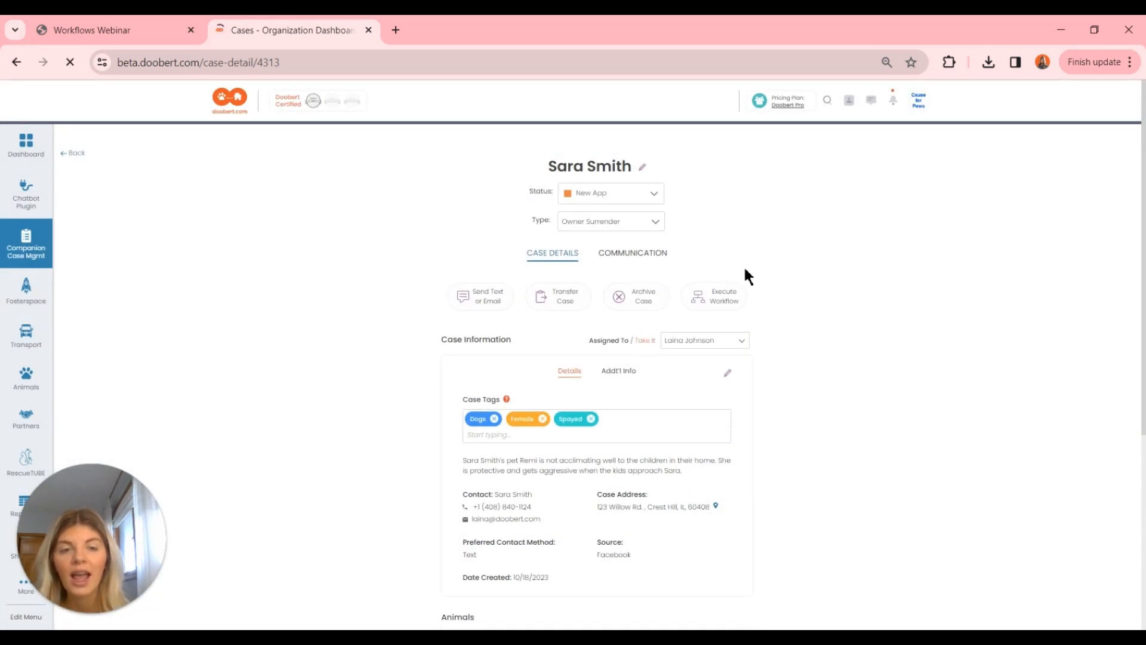
Execute the Pet Food Pantry Follow Up workflow on the open Owner Surrender case
left_click(707, 307)
left_click(716, 350)
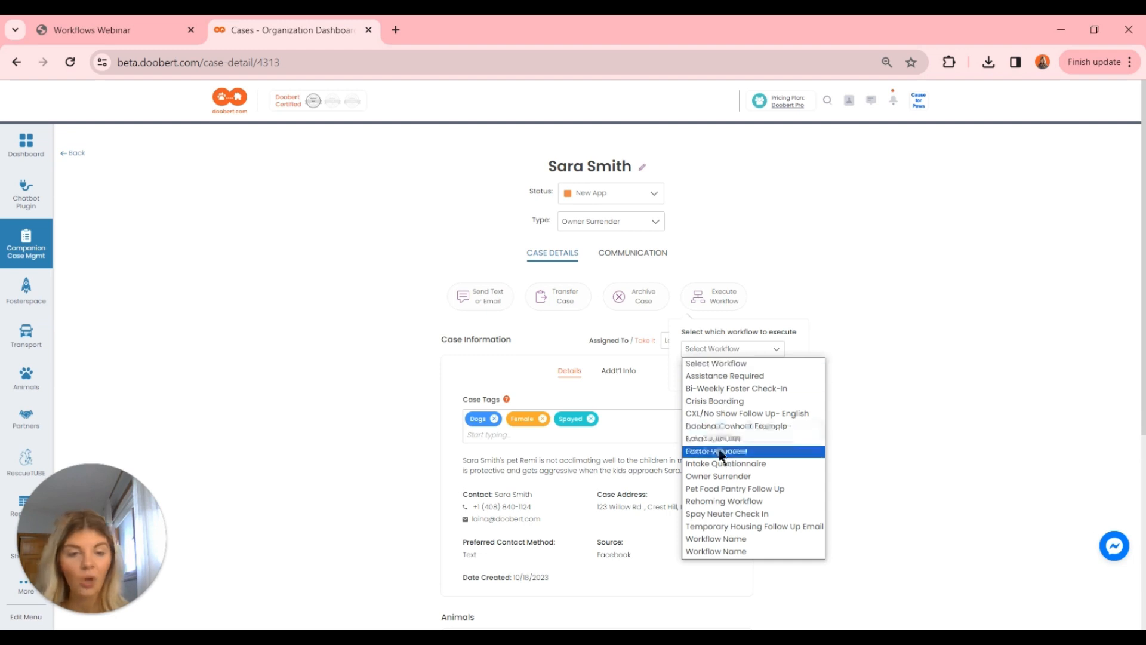
left_click(816, 493)
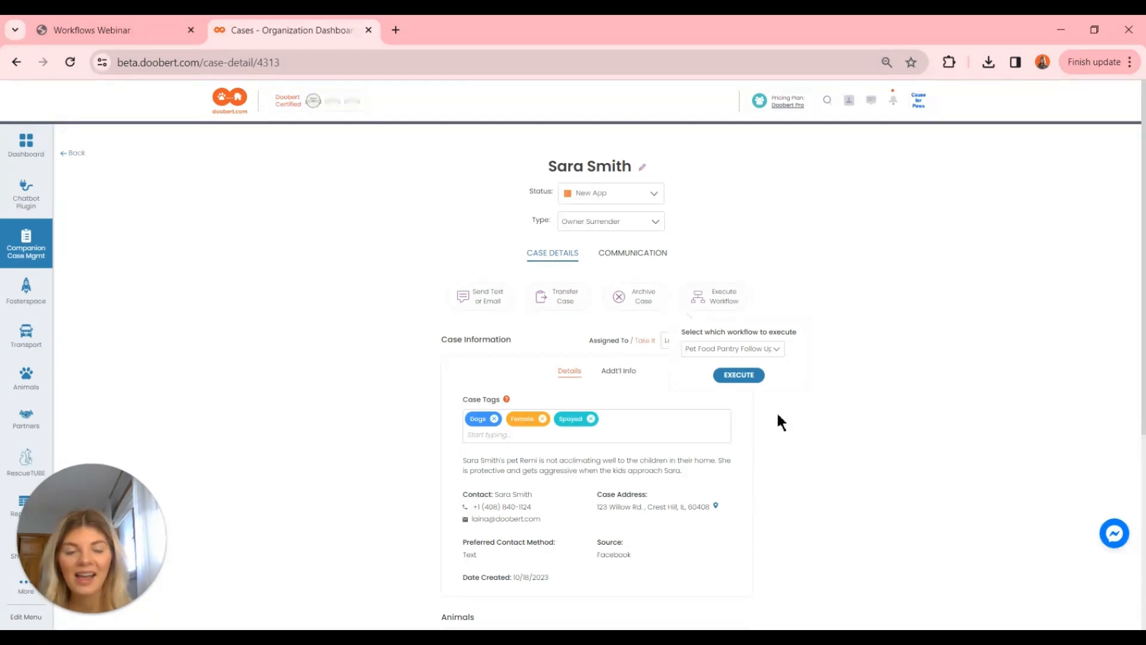
left_click(738, 375)
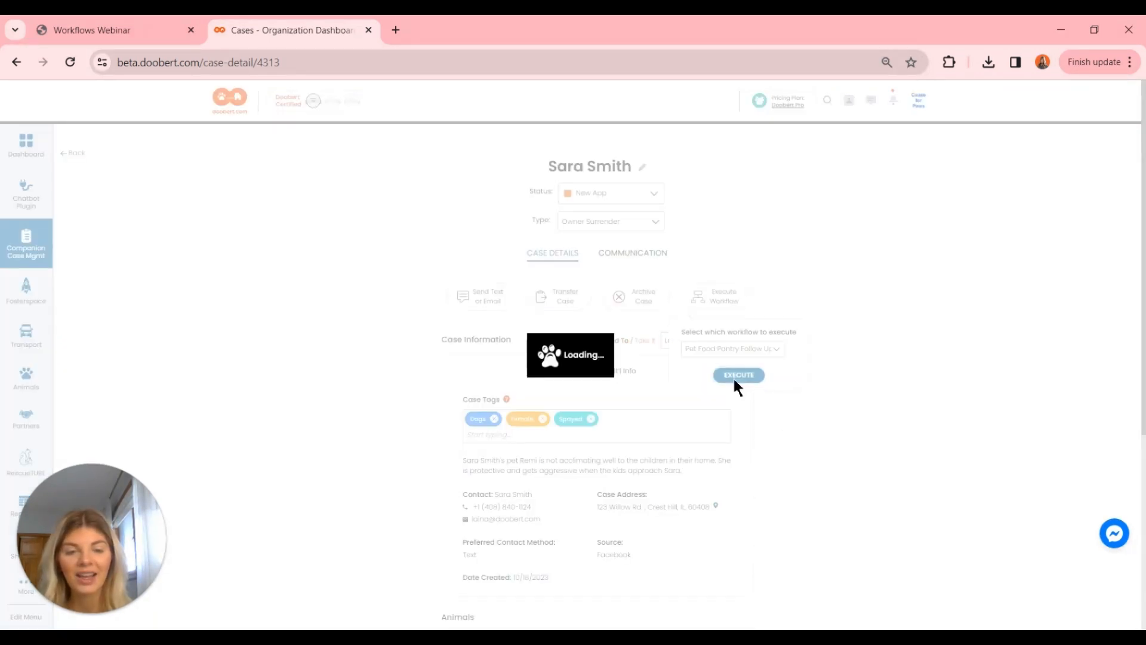